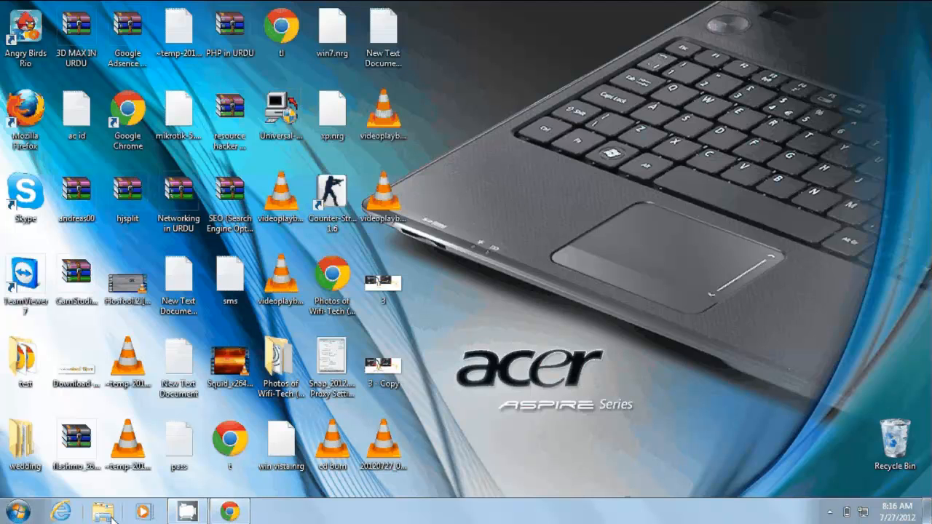
Step: Connect to the MikroTik router as admin with WinBox and close the restored Hotspot, Firewall and Queue List windows
{"action": "left_click", "coordinate": [109, 515]}
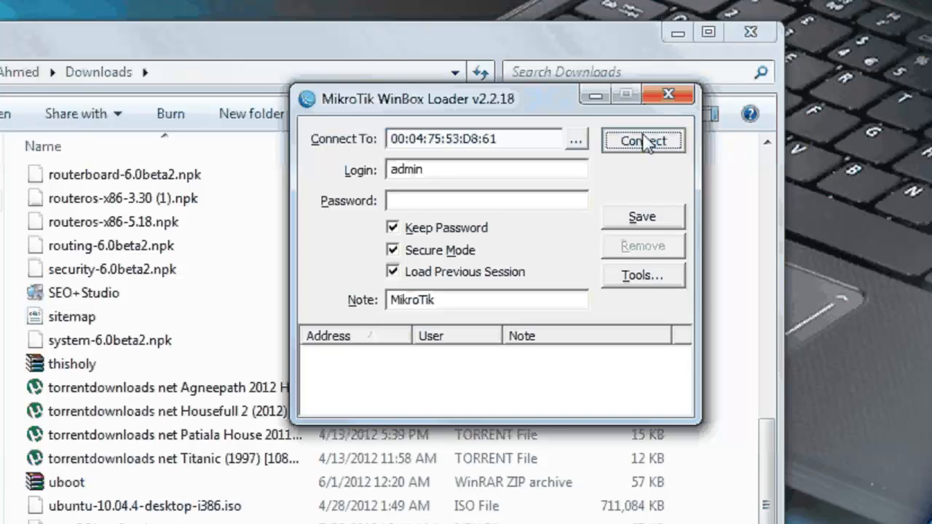
{"action": "left_click", "coordinate": [642, 142]}
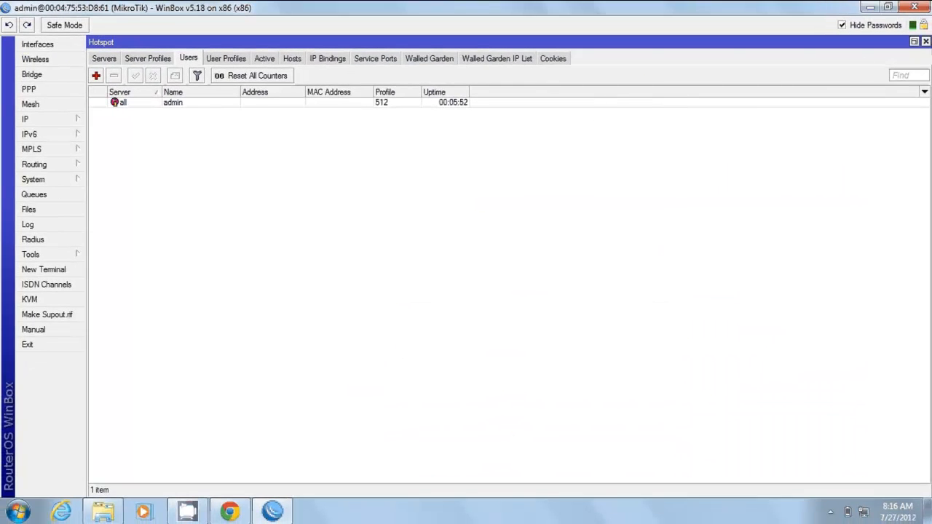
{"action": "left_click", "coordinate": [926, 41]}
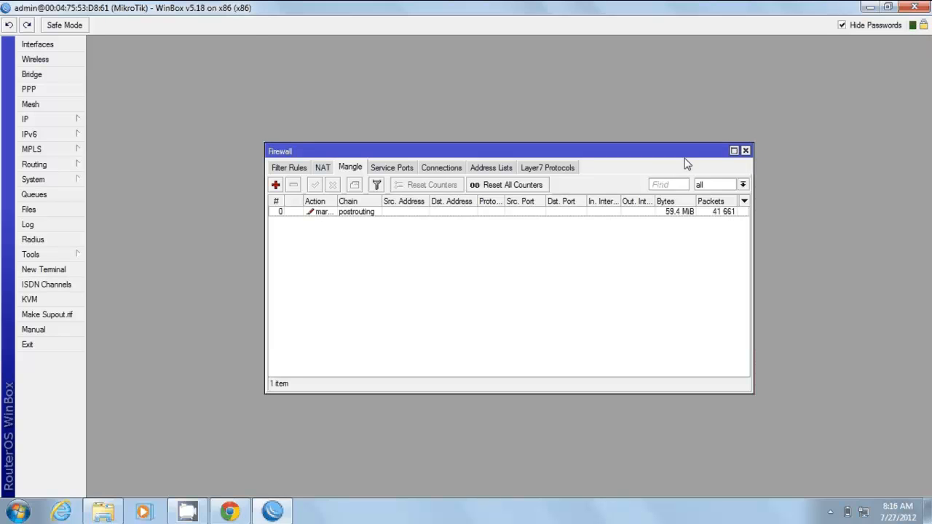
{"action": "left_click", "coordinate": [745, 152]}
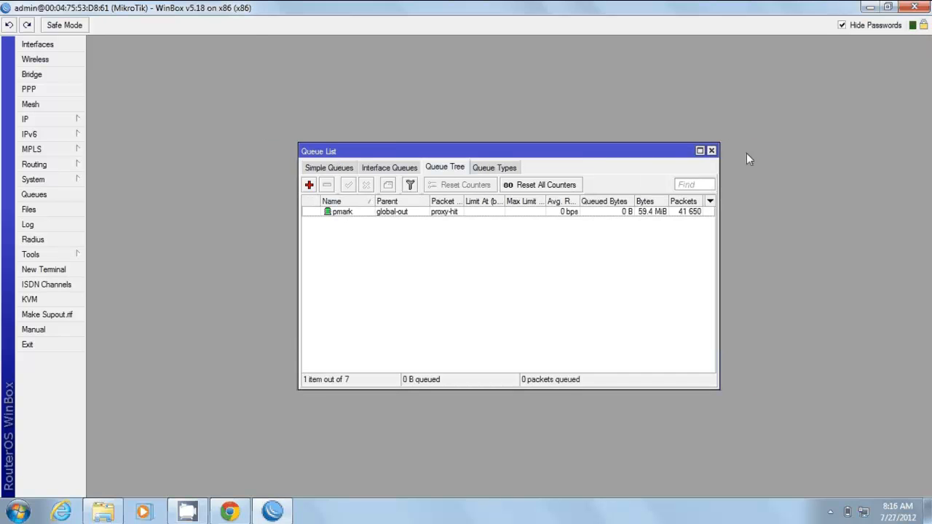
{"action": "left_click", "coordinate": [712, 152]}
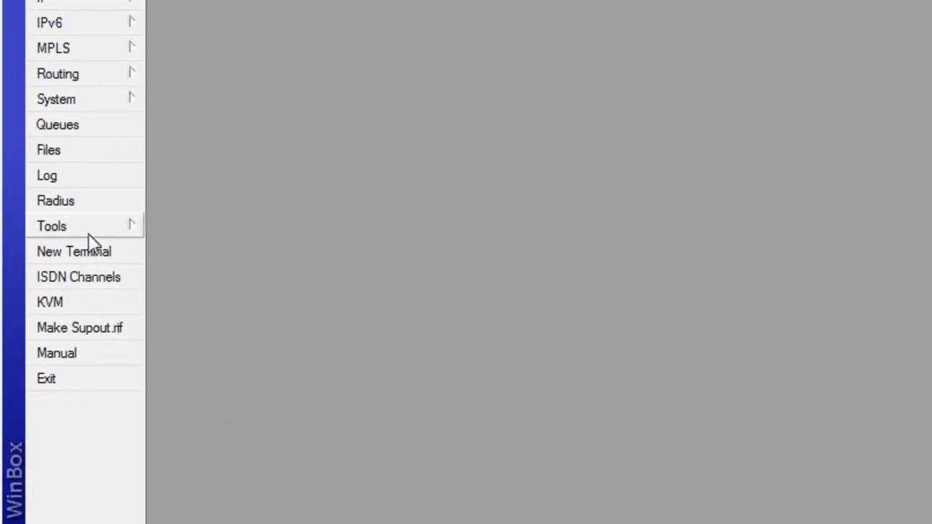
Step: Reset the router's system configuration by running "sys reset" in a new terminal and confirming with y
{"action": "left_click", "coordinate": [87, 252]}
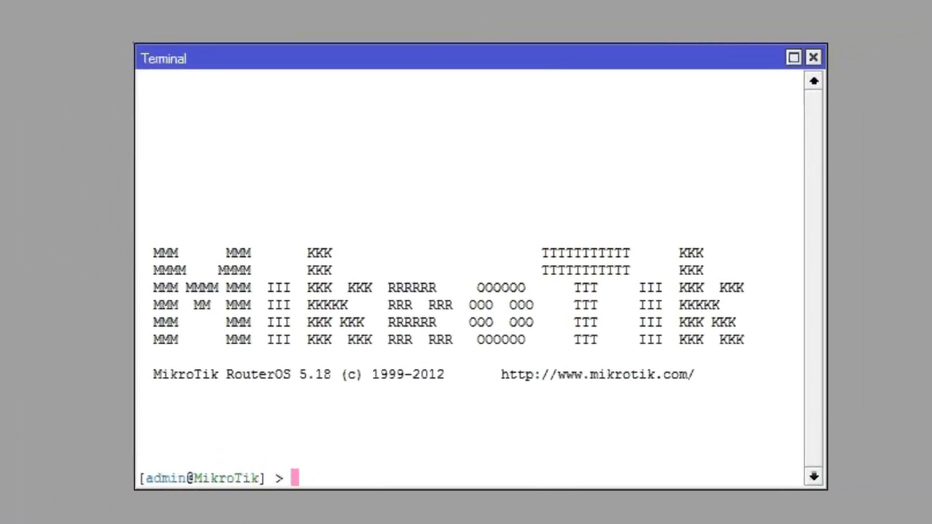
{"action": "type", "text": "sys "}
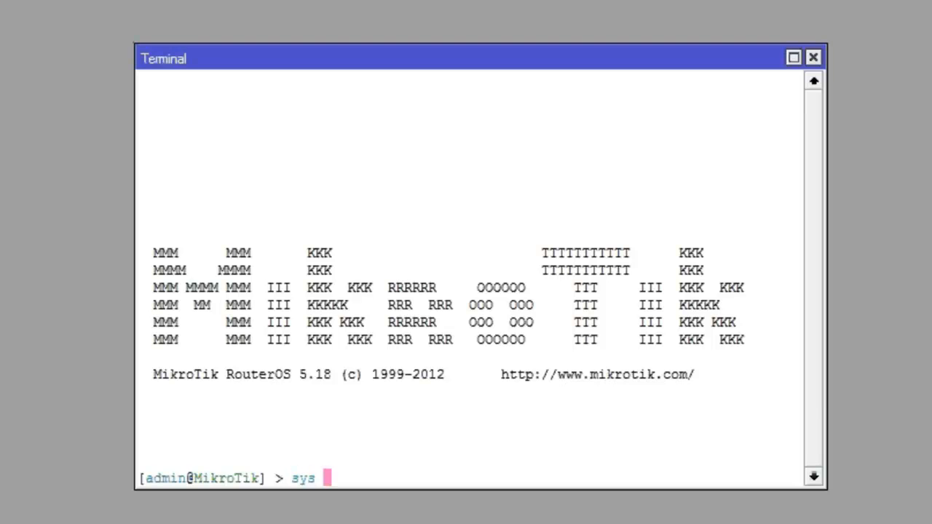
{"action": "type", "text": "reset"}
{"action": "key", "text": "Return"}
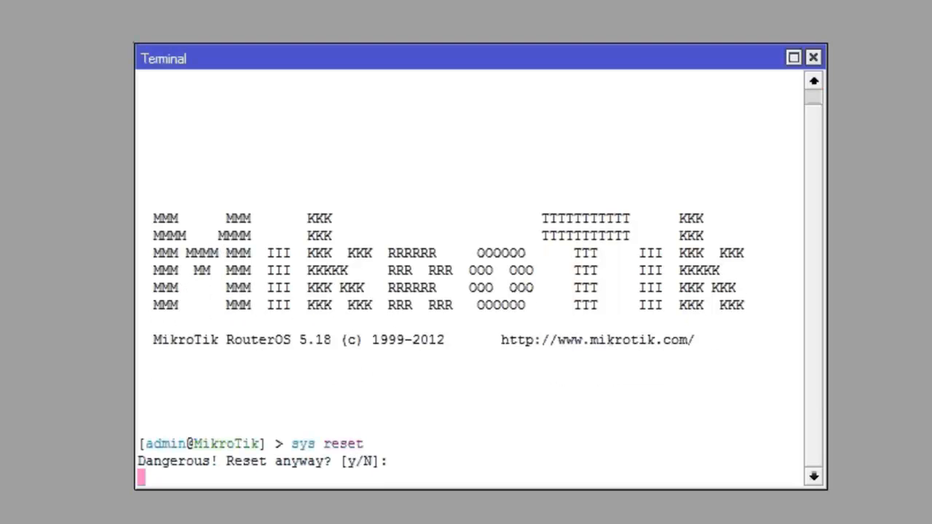
{"action": "type", "text": "y"}
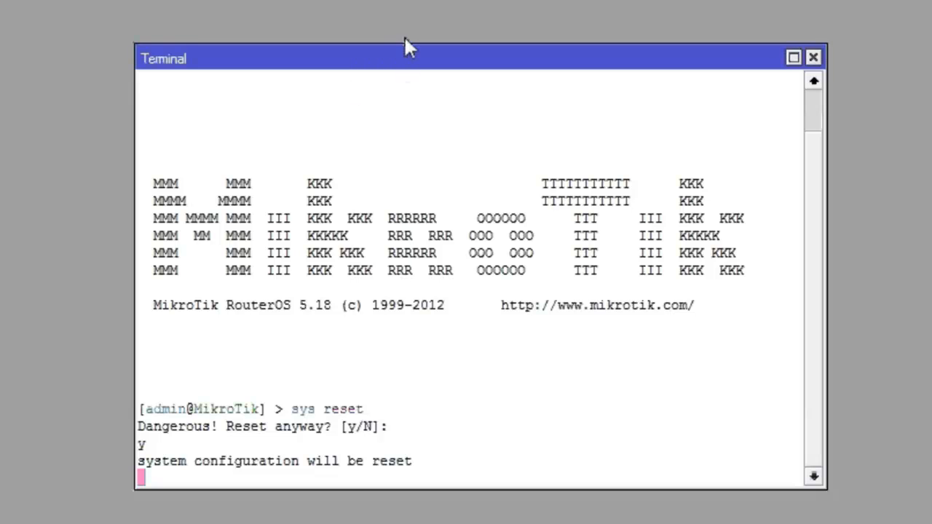
{"action": "left_click_drag", "start_coordinate": [421, 62], "coordinate": [380, 32]}
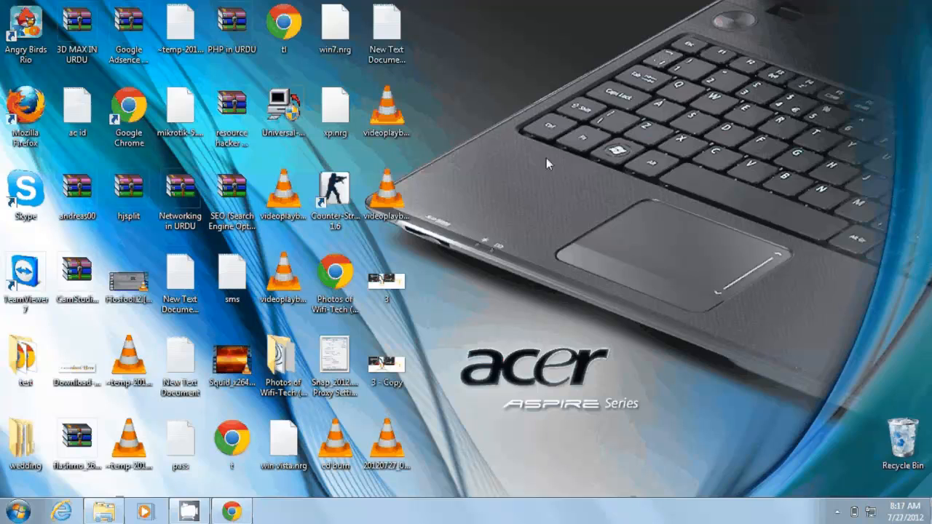
Step: Reconnect to the MikroTik router as admin with WinBox and remove the RouterOS default configuration
{"action": "mouse_move", "coordinate": [89, 516]}
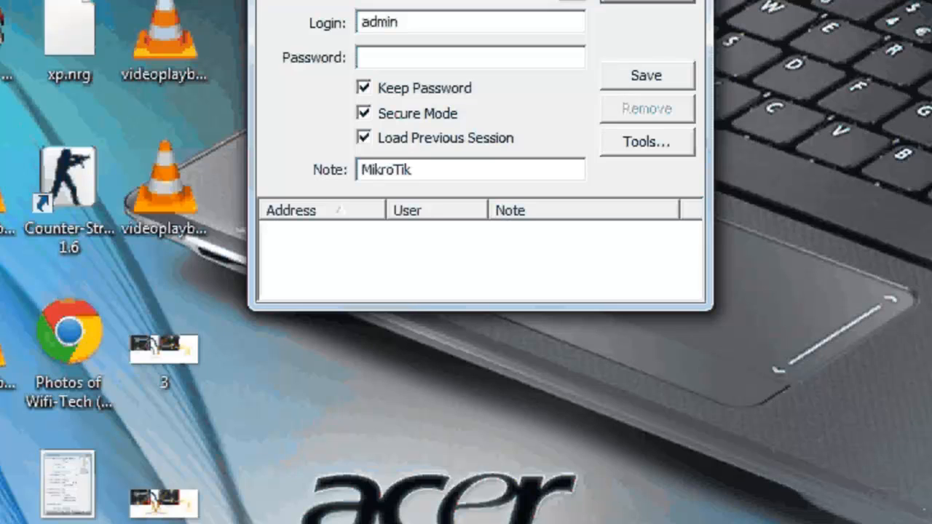
{"action": "left_click_drag", "start_coordinate": [481, 0], "coordinate": [485, 0]}
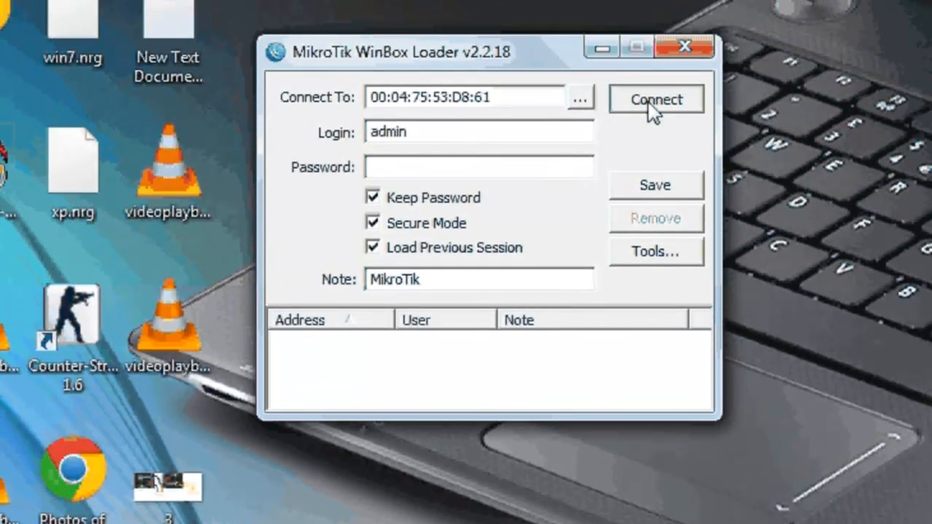
{"action": "left_click", "coordinate": [650, 104]}
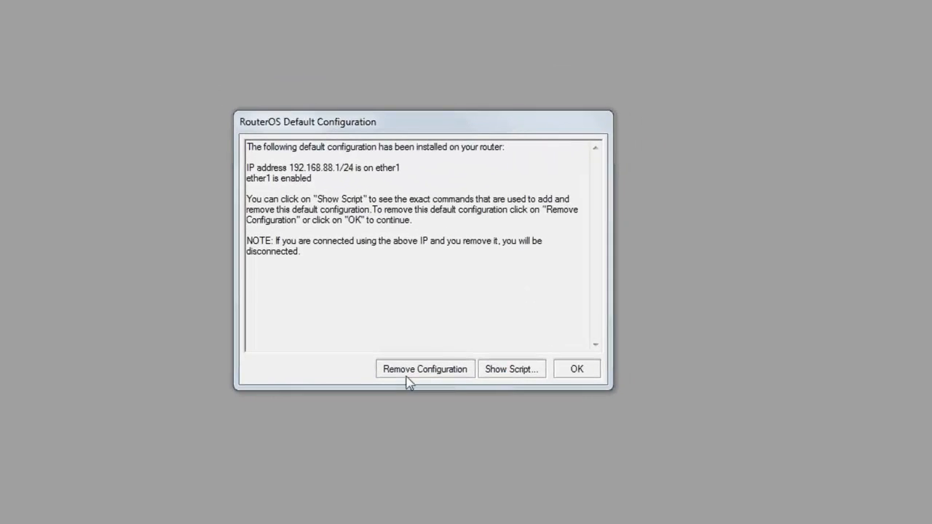
{"action": "left_click", "coordinate": [412, 369]}
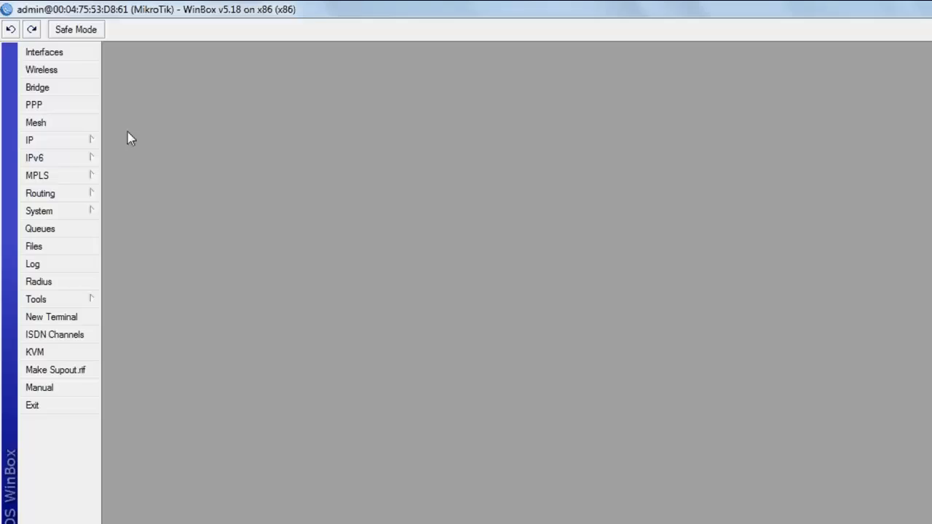
Step: Rename the ether3 interface as LAN in the router's interface list
{"action": "left_click", "coordinate": [73, 55]}
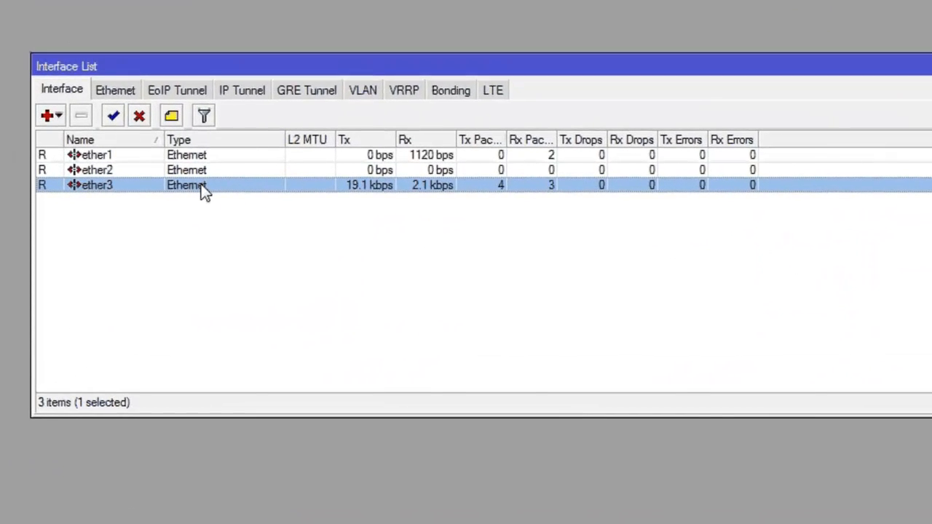
{"action": "double_click", "coordinate": [202, 185]}
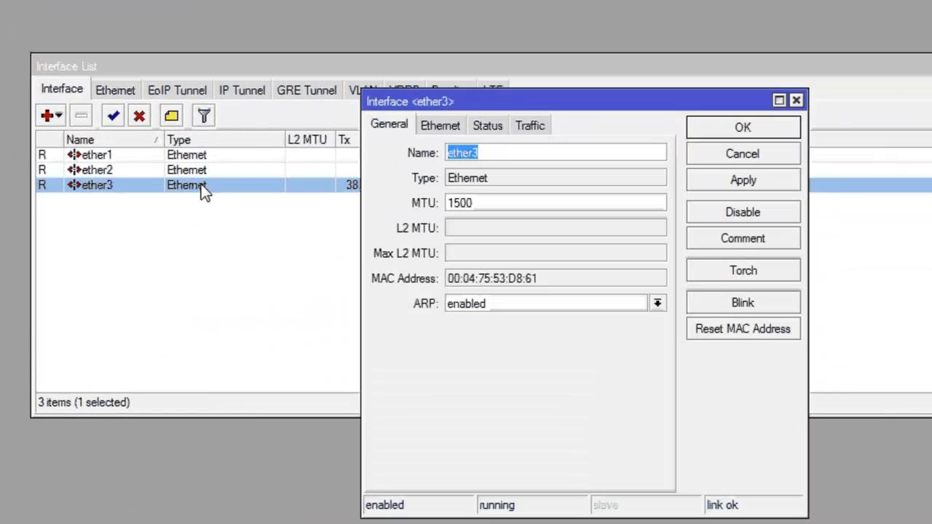
{"action": "type", "text": "L"}
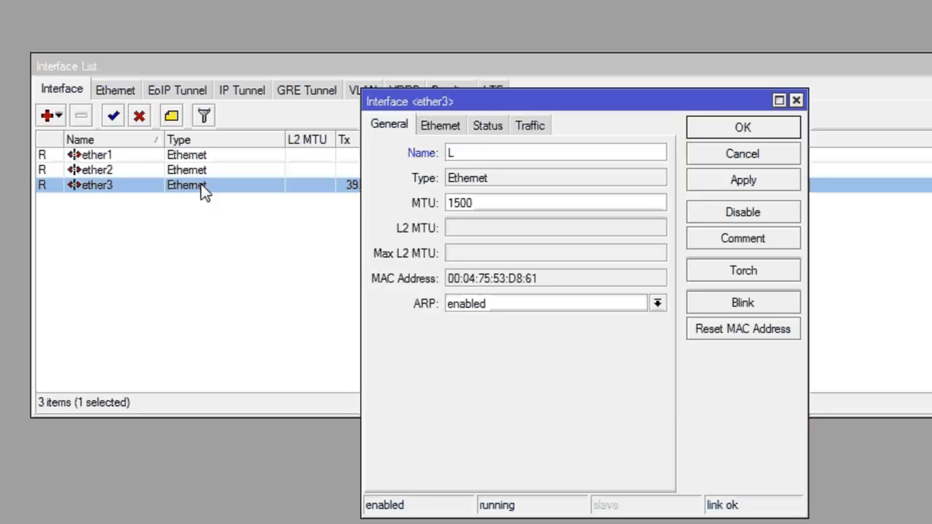
{"action": "type", "text": "AN"}
{"action": "left_click", "coordinate": [709, 132]}
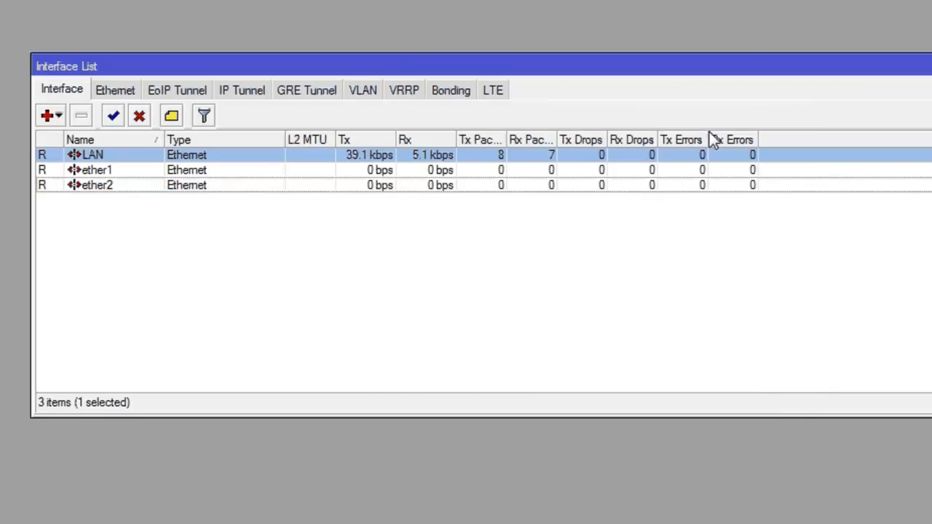
Step: Rename the ether1 interface as WAN
{"action": "double_click", "coordinate": [130, 171]}
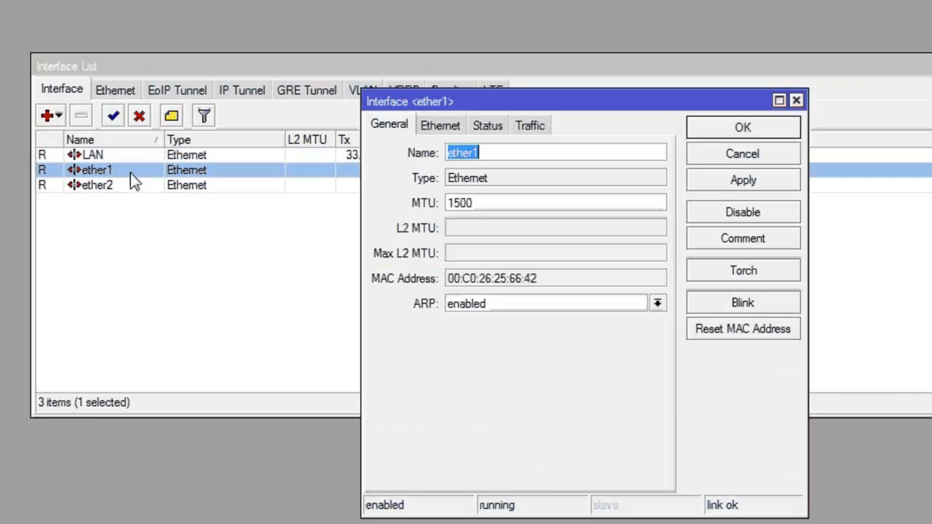
{"action": "type", "text": "W"}
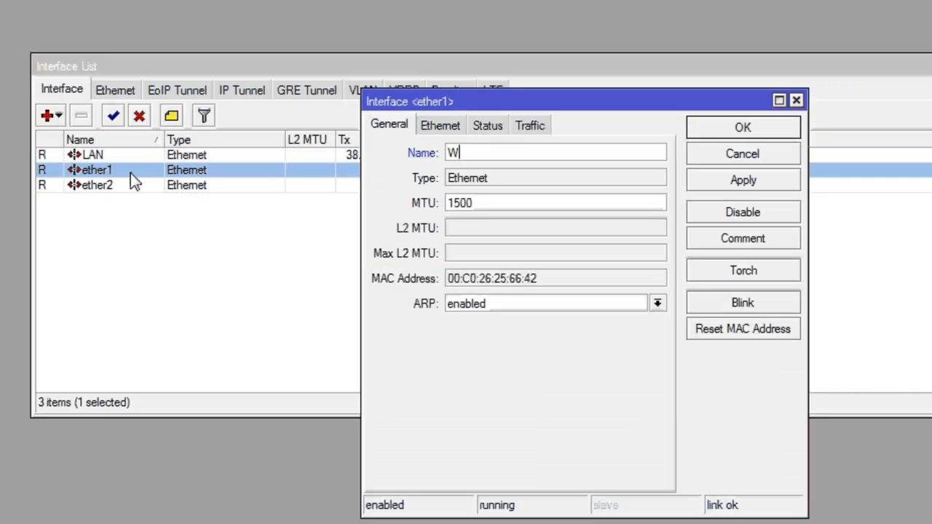
{"action": "type", "text": "AN"}
{"action": "key", "text": "Return"}
Step: Try to rename the ether2 interface as "Squid ether" and dismiss the error
{"action": "left_click", "coordinate": [125, 186]}
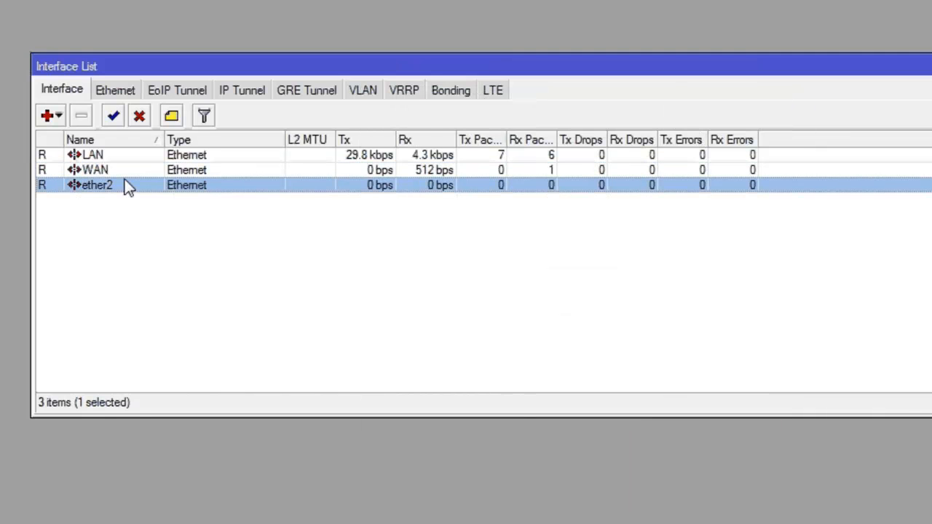
{"action": "double_click", "coordinate": [126, 186]}
{"action": "type", "text": "S"}
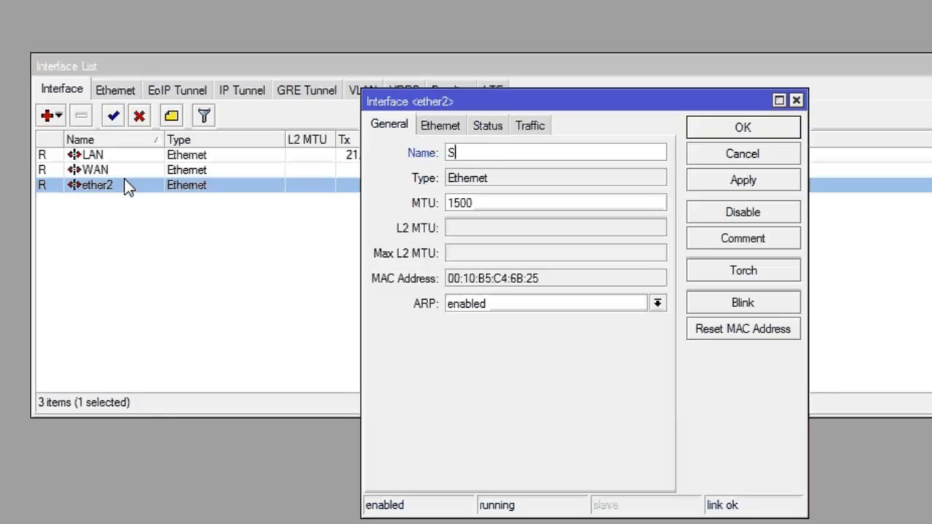
{"action": "type", "text": "Q"}
{"action": "key", "text": "BackSpace"}
{"action": "type", "text": "quid ether"}
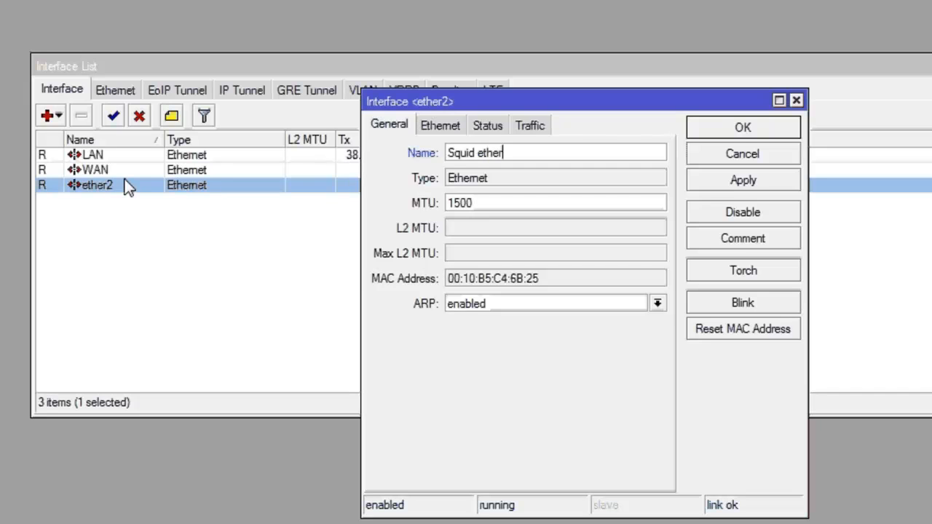
{"action": "left_click", "coordinate": [724, 135]}
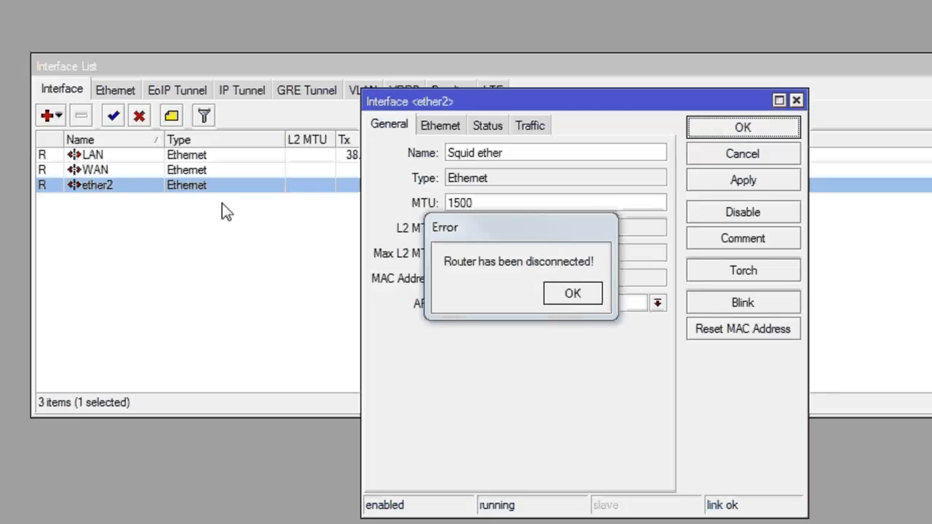
{"action": "left_click", "coordinate": [572, 293]}
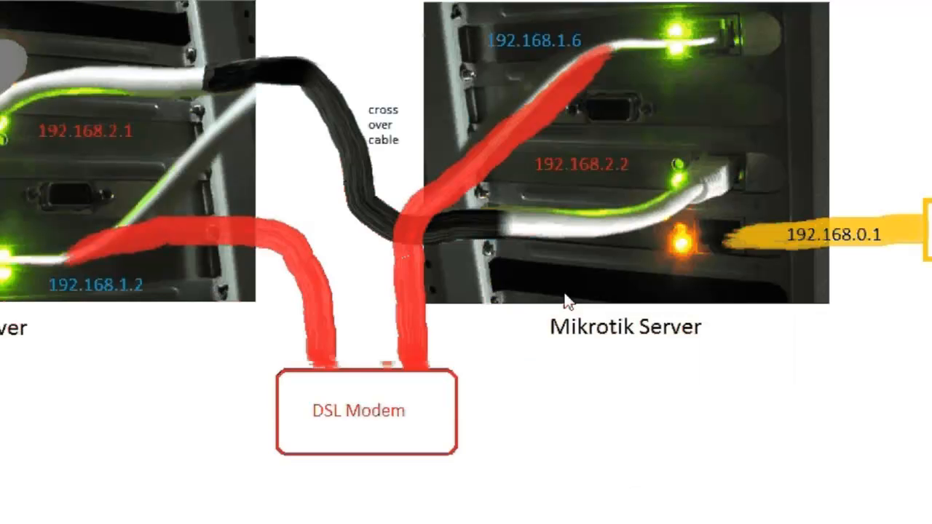
Step: Reconnect to the MikroTik router using WinBox from the Downloads folder and maximize the session window
{"action": "left_click", "coordinate": [100, 519]}
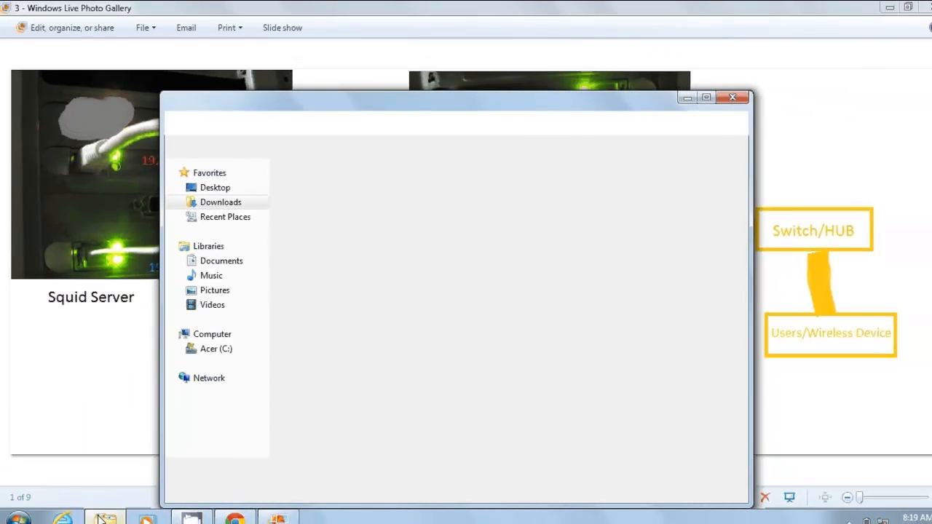
{"action": "double_click", "coordinate": [357, 434]}
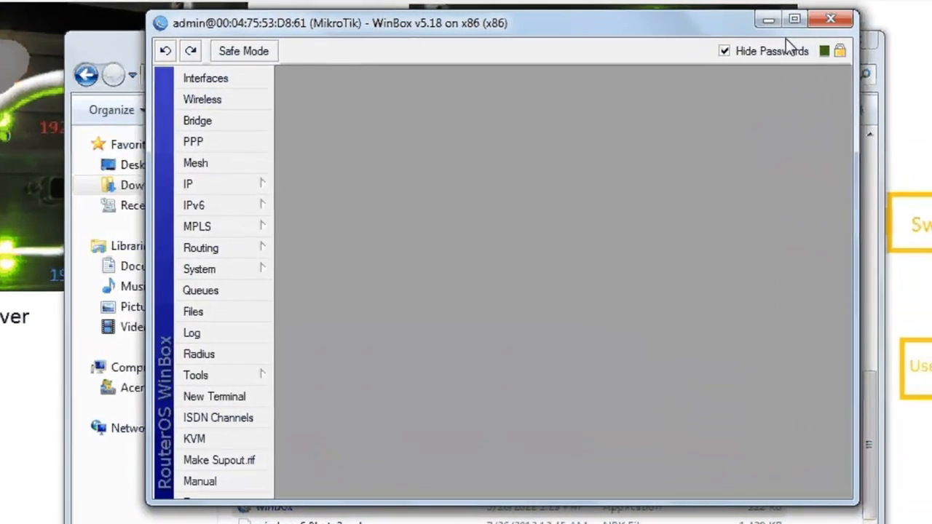
{"action": "left_click", "coordinate": [668, 83]}
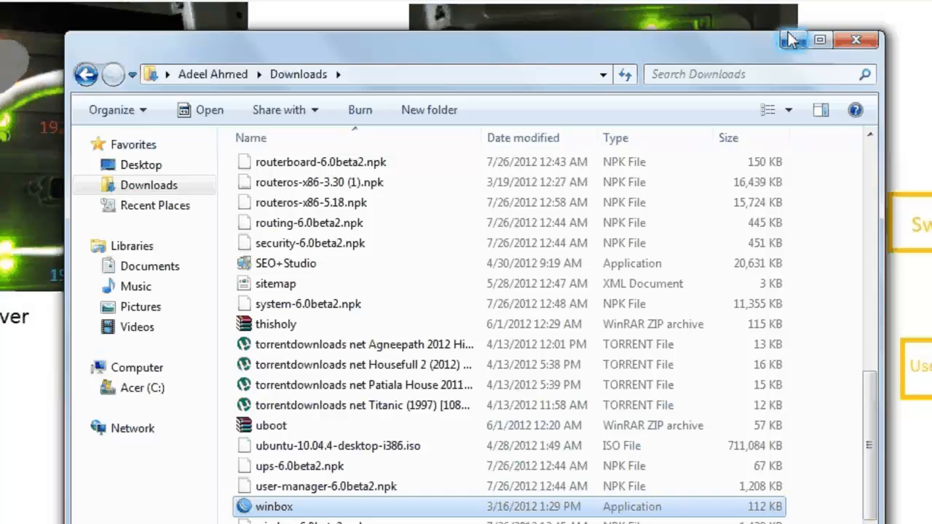
{"action": "left_click", "coordinate": [791, 39]}
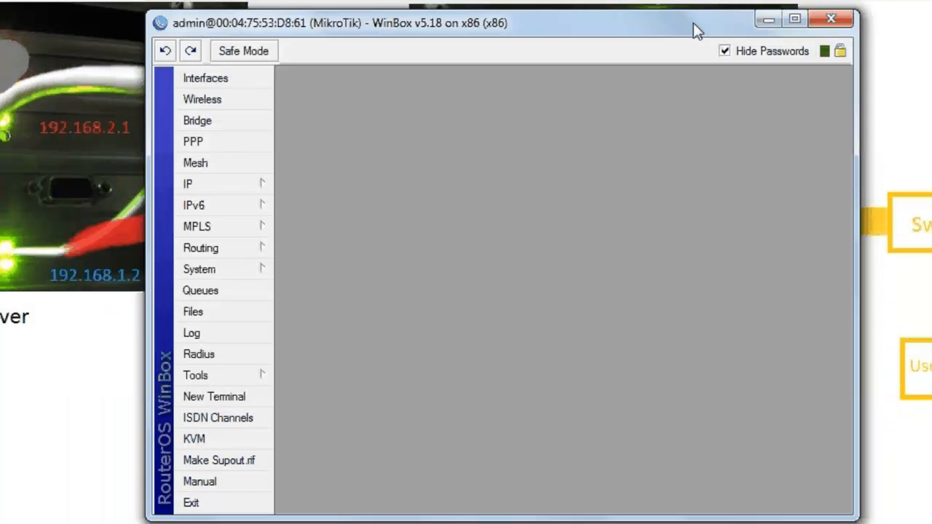
{"action": "double_click", "coordinate": [693, 22]}
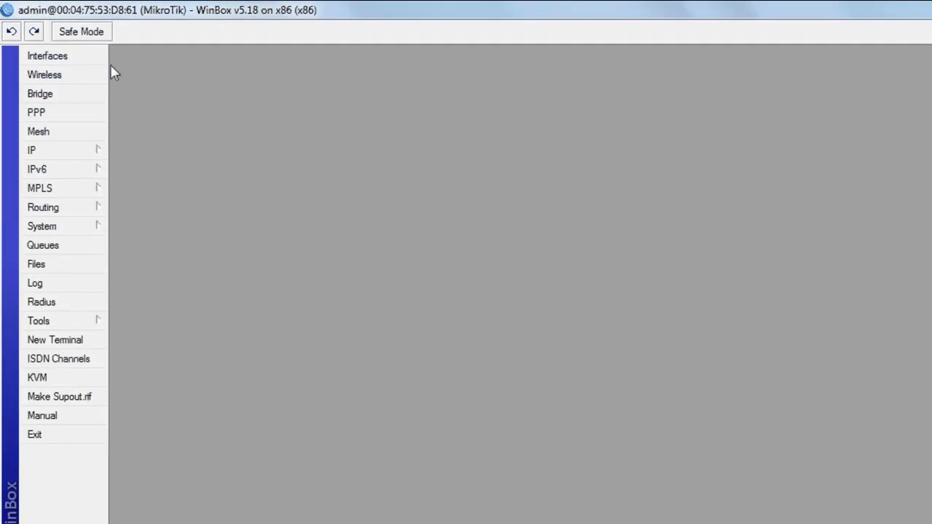
Step: Rename the ether2 interface as "Squid Ether" in the interface list
{"action": "left_click", "coordinate": [94, 56]}
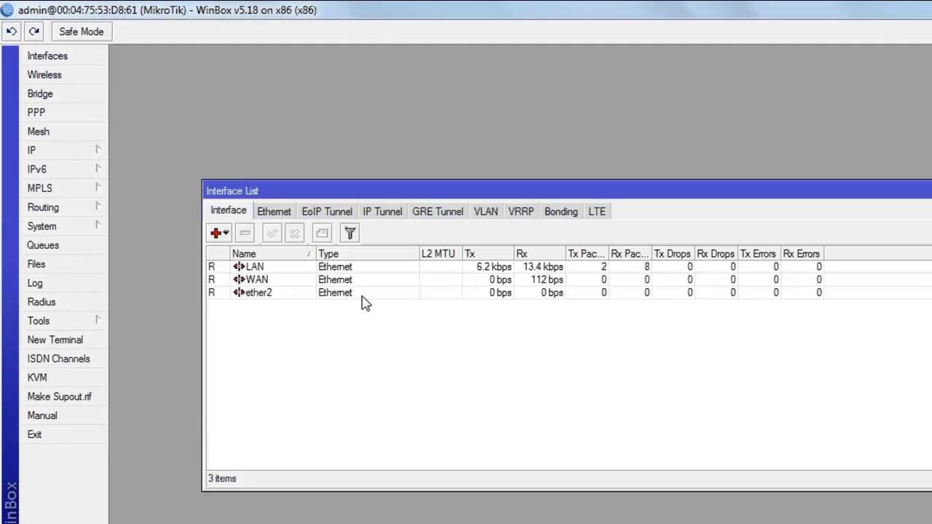
{"action": "double_click", "coordinate": [308, 297]}
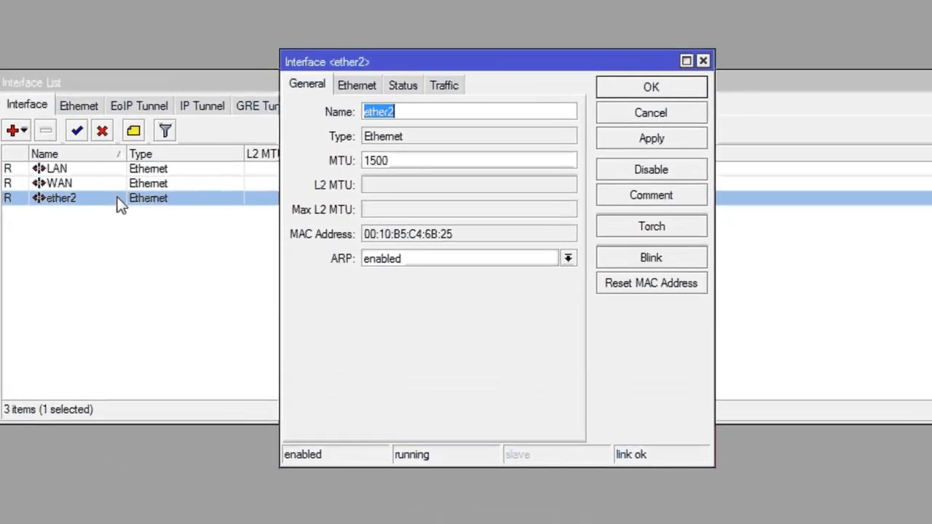
{"action": "type", "text": "Sq"}
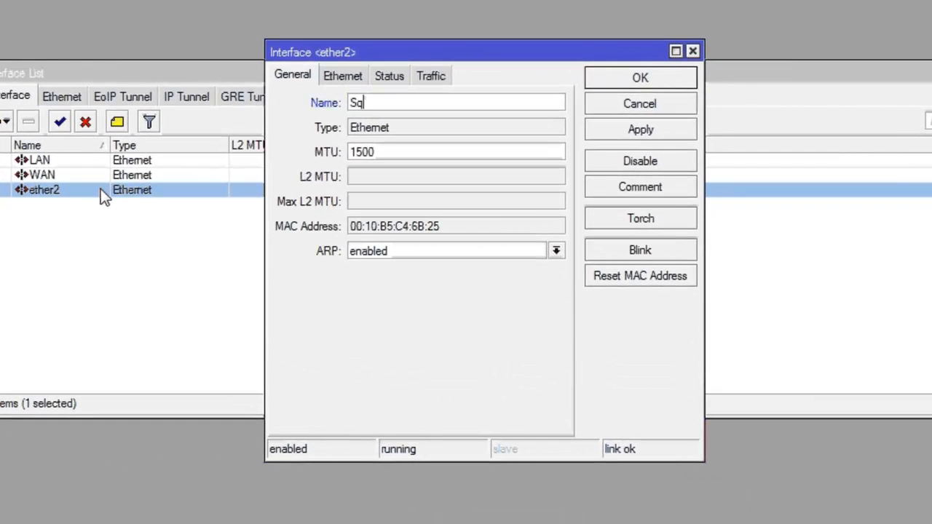
{"action": "type", "text": "uid Ether"}
{"action": "left_click", "coordinate": [635, 78]}
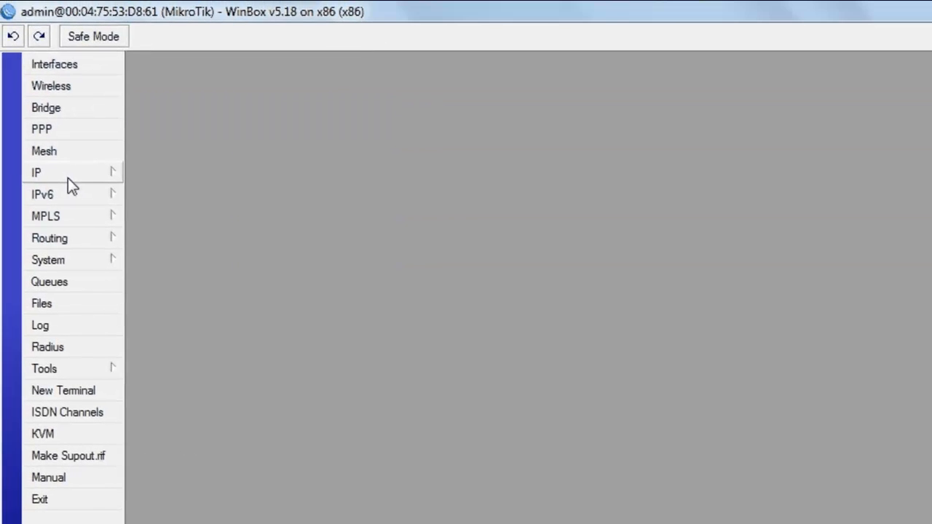
Step: Add the IP address 192.168.1.6/24 to the WAN interface in the router's address list
{"action": "left_click", "coordinate": [68, 178]}
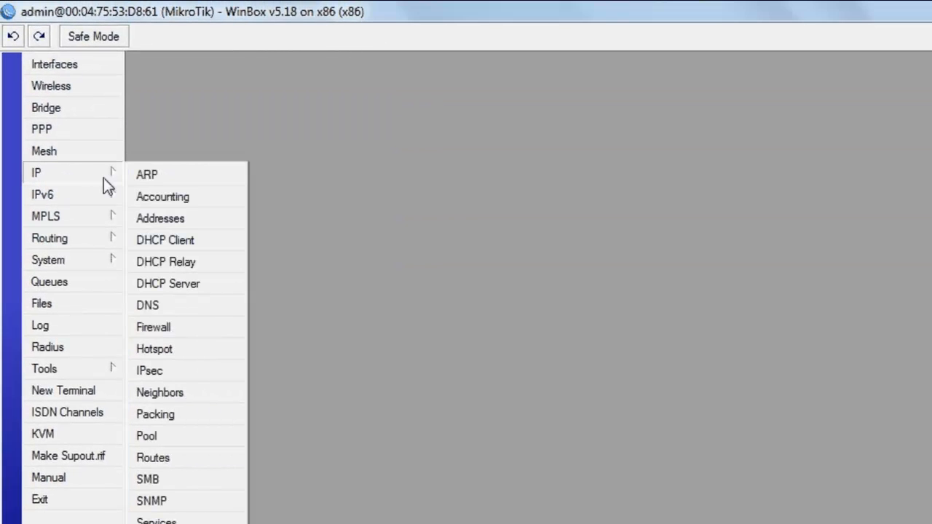
{"action": "left_click", "coordinate": [185, 216]}
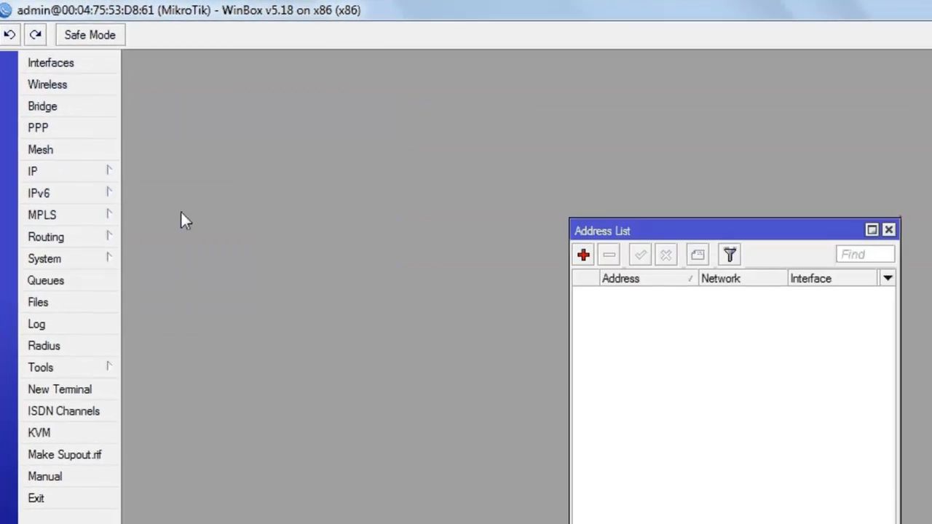
{"action": "left_click", "coordinate": [583, 252]}
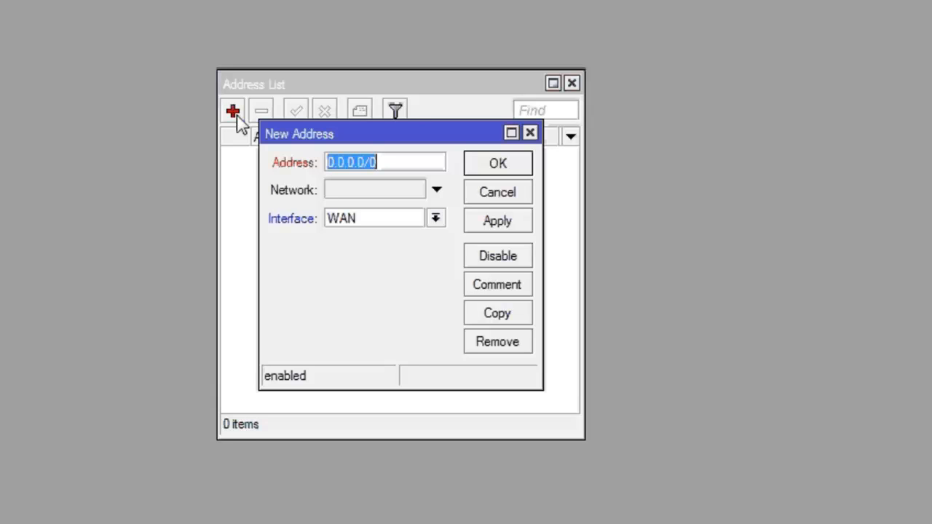
{"action": "type", "text": "192.168"}
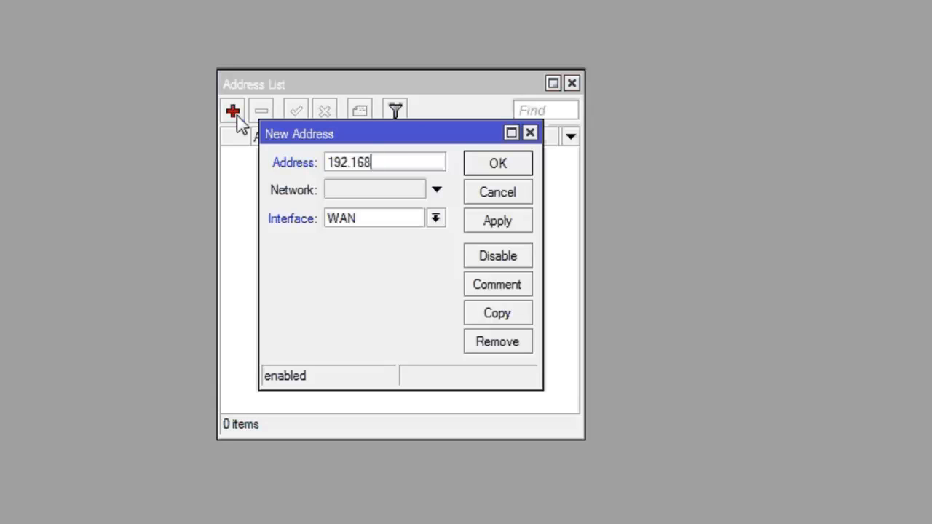
{"action": "type", "text": ".1.6/"}
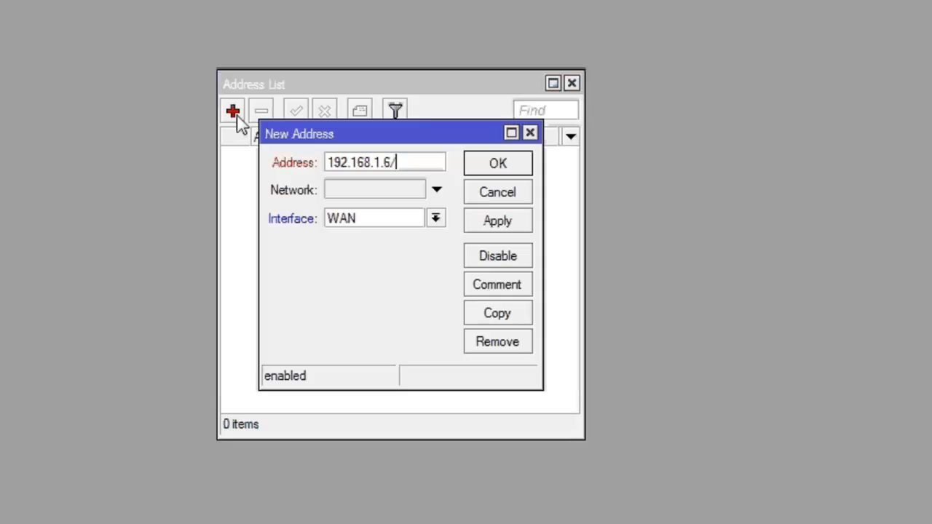
{"action": "type", "text": "24"}
{"action": "left_click", "coordinate": [499, 165]}
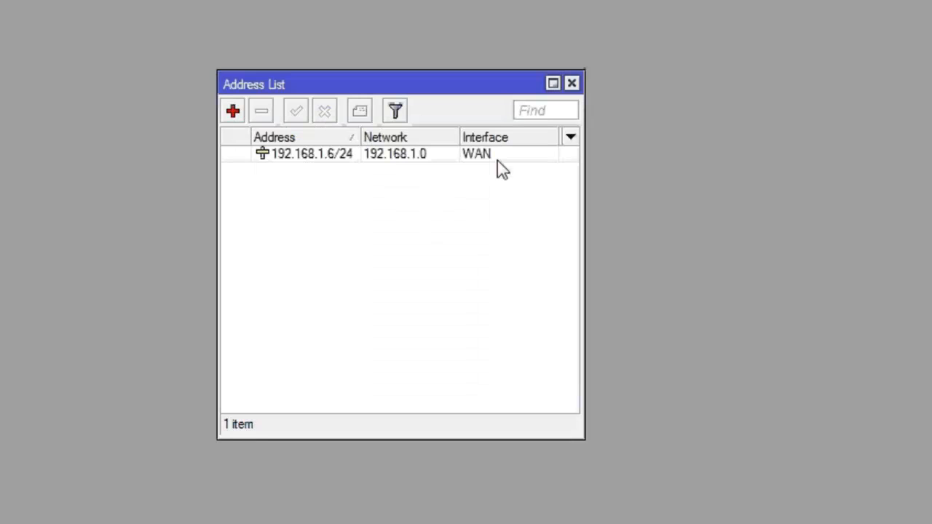
Step: Add the IP address 192.168.0.1/24 and assign it to the LAN interface
{"action": "left_click", "coordinate": [233, 110]}
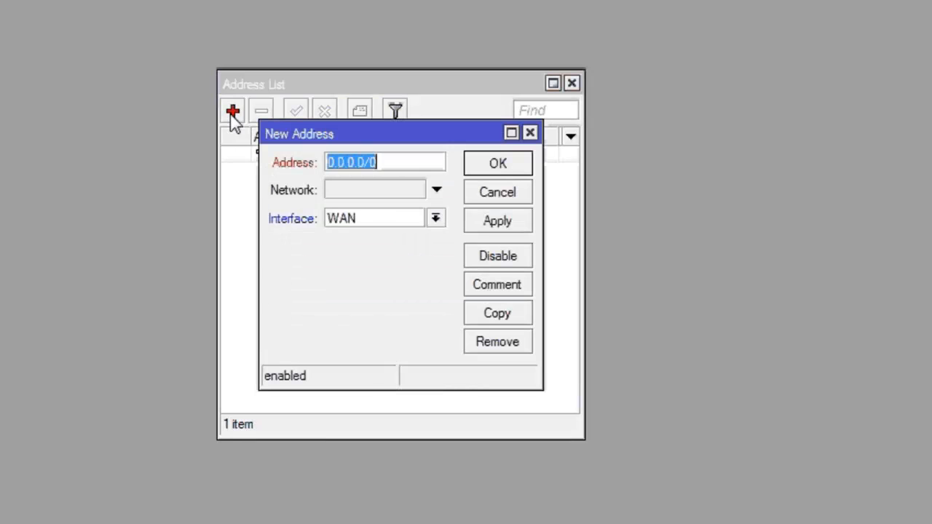
{"action": "type", "text": "192.16"}
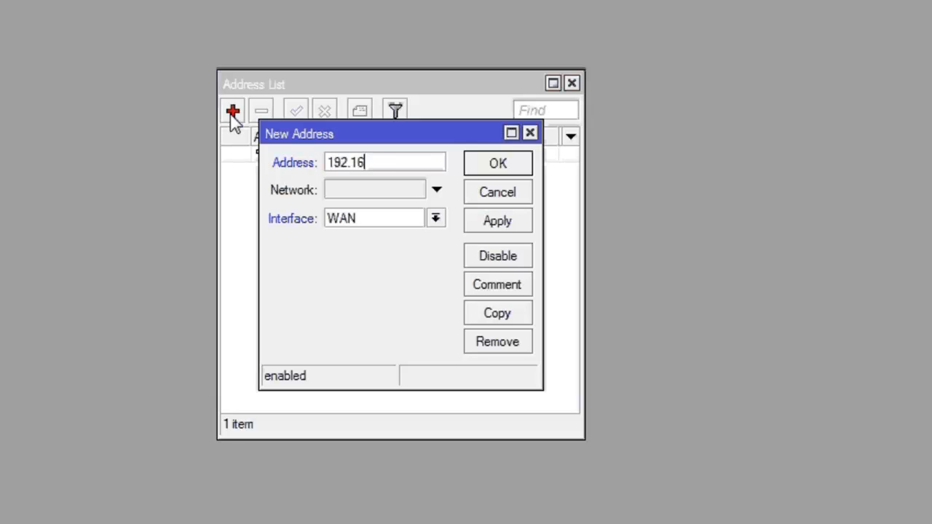
{"action": "type", "text": "8.0.1/24"}
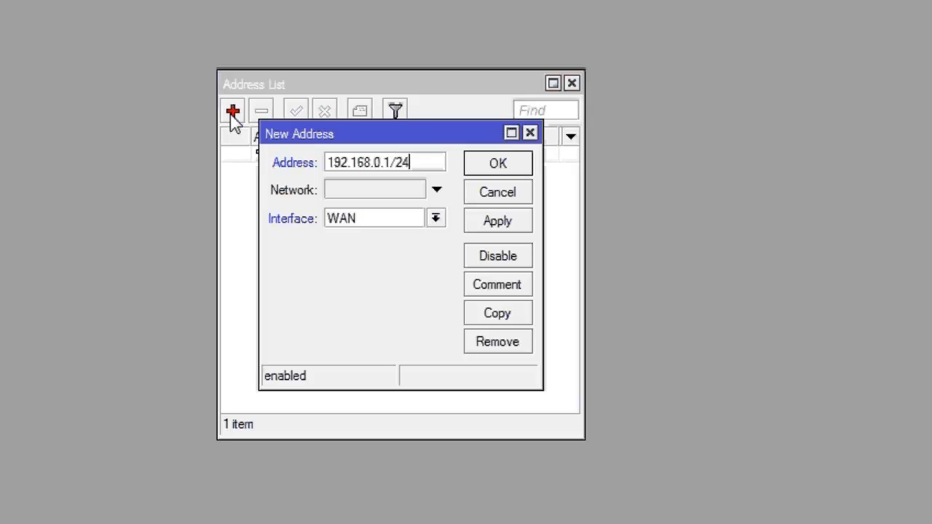
{"action": "left_click", "coordinate": [426, 225]}
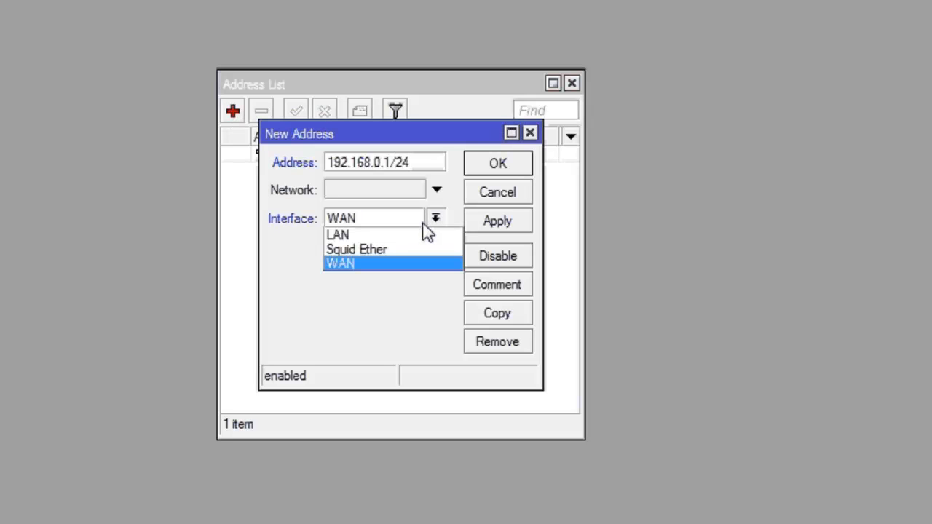
{"action": "left_click", "coordinate": [368, 236]}
{"action": "left_click", "coordinate": [498, 164]}
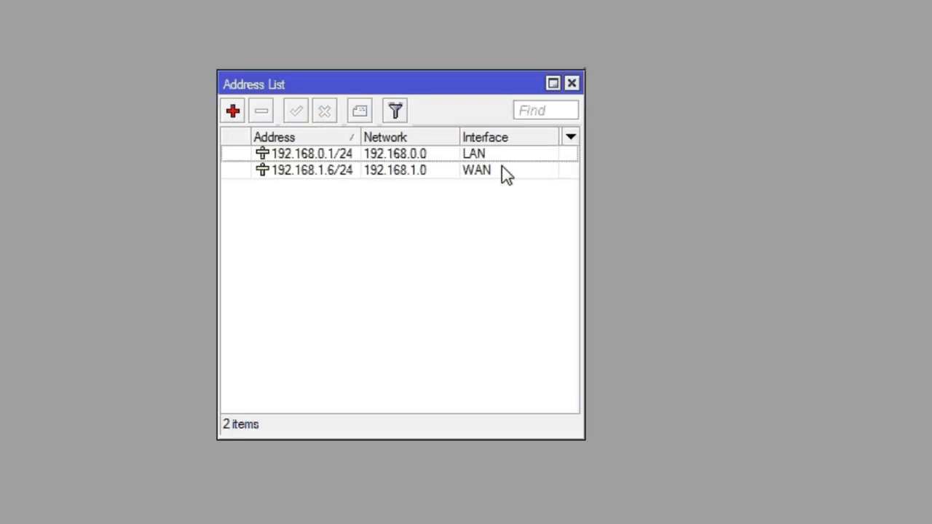
Step: Add the IP address 192.168.2.2/24 on the Squid Ether interface and close the address list
{"action": "left_click", "coordinate": [235, 111]}
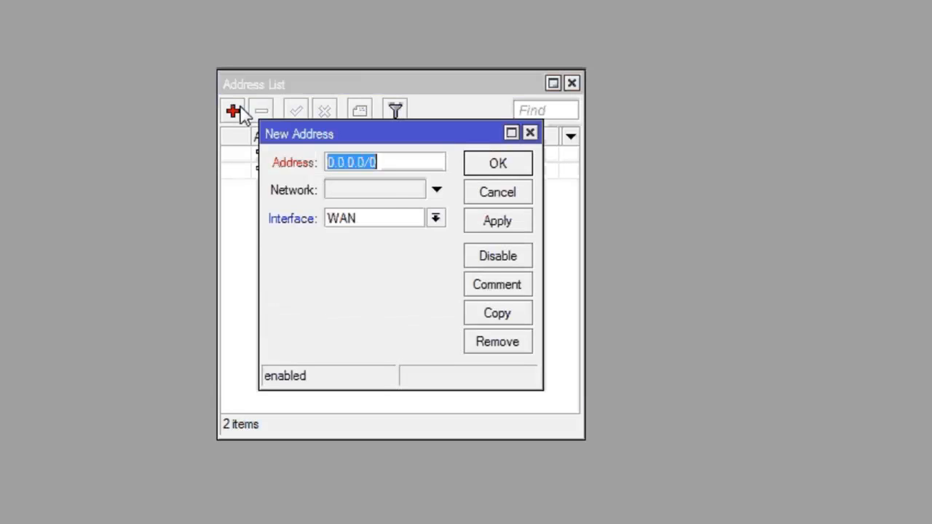
{"action": "type", "text": "192"}
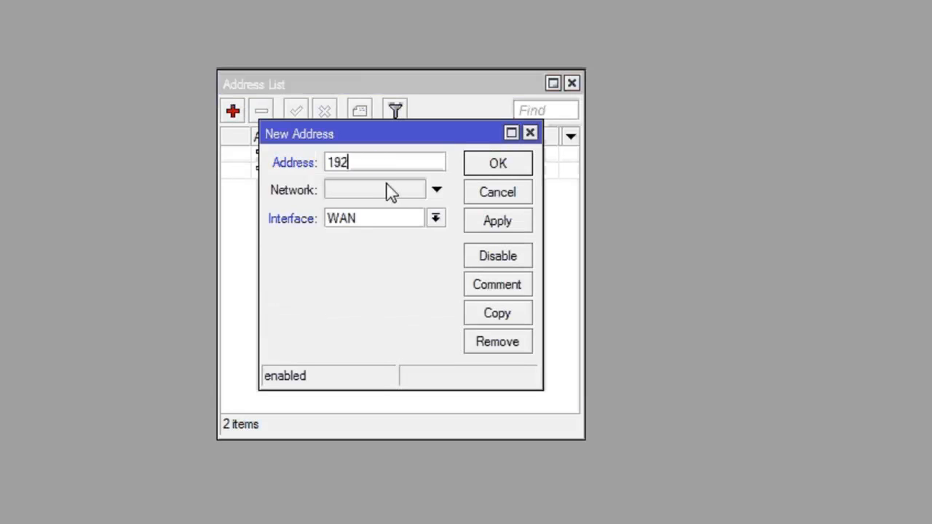
{"action": "type", "text": ".168.2."}
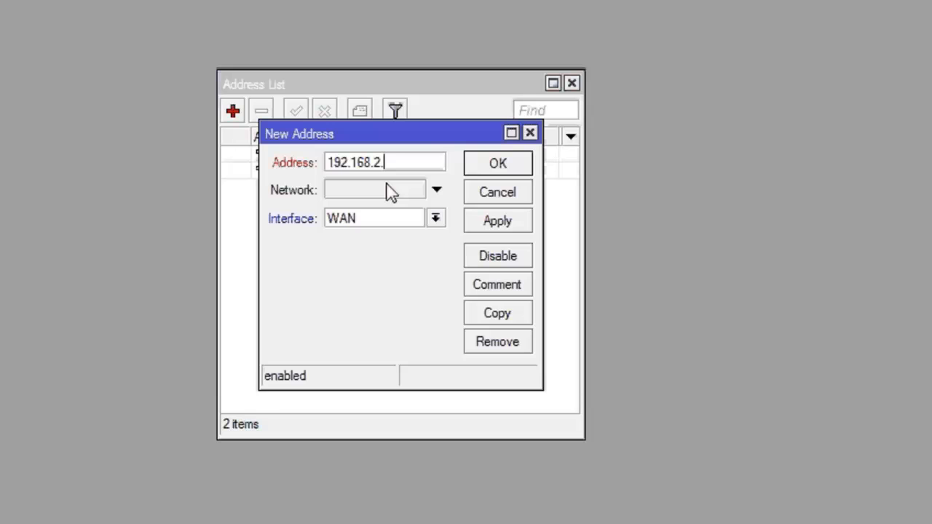
{"action": "type", "text": "2/24"}
{"action": "left_click", "coordinate": [435, 218]}
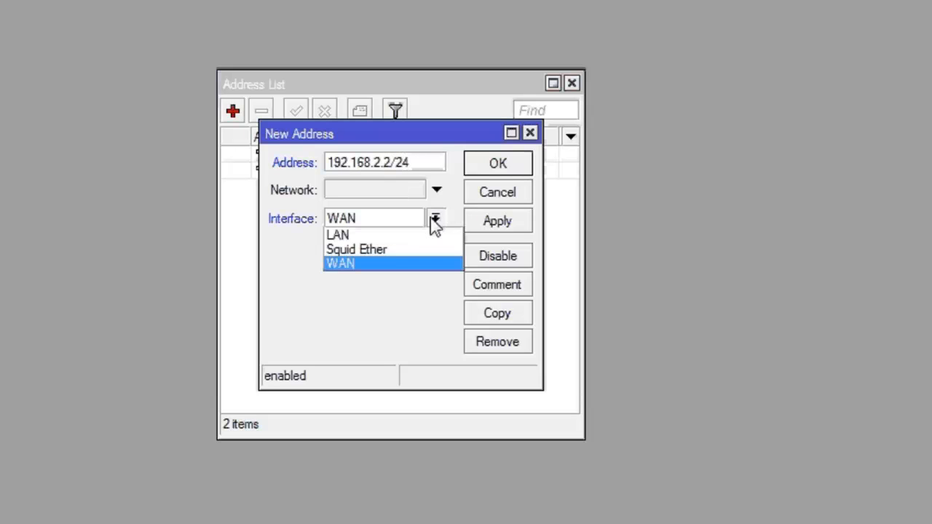
{"action": "left_click", "coordinate": [401, 250]}
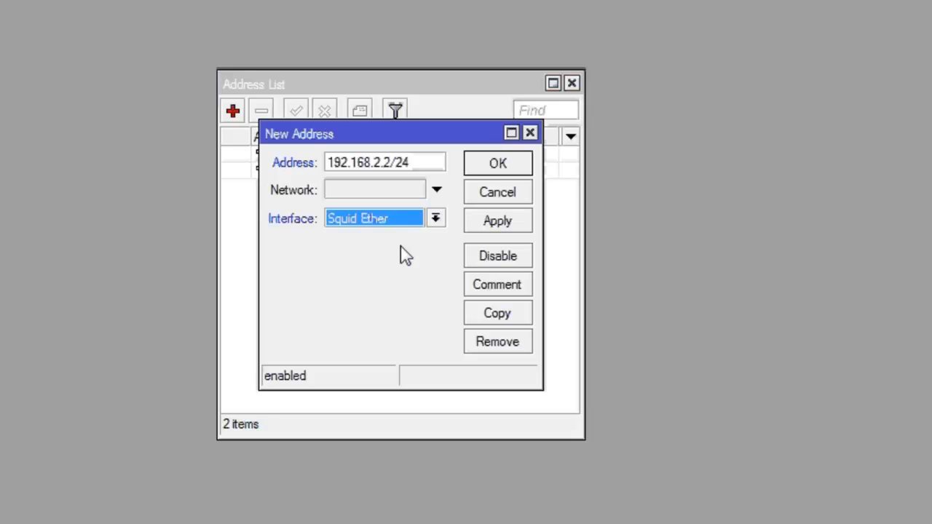
{"action": "left_click", "coordinate": [499, 164]}
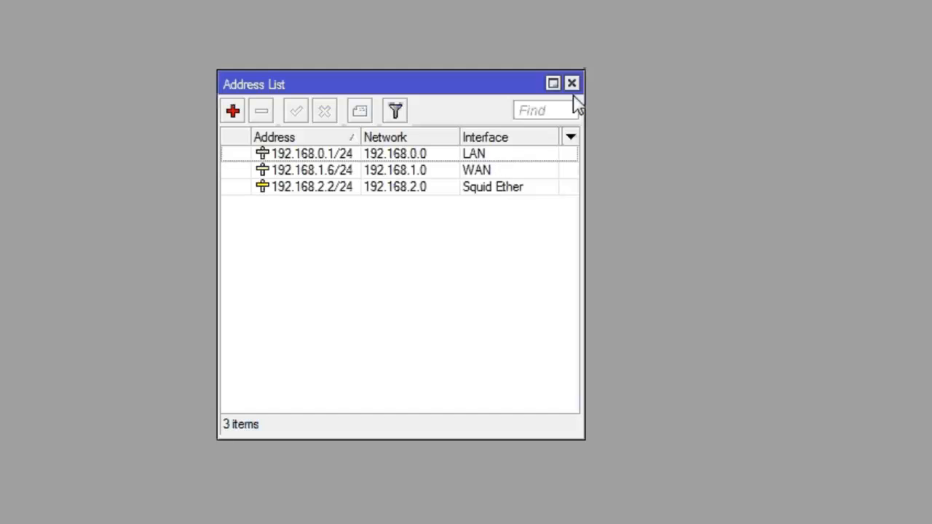
{"action": "left_click", "coordinate": [572, 84]}
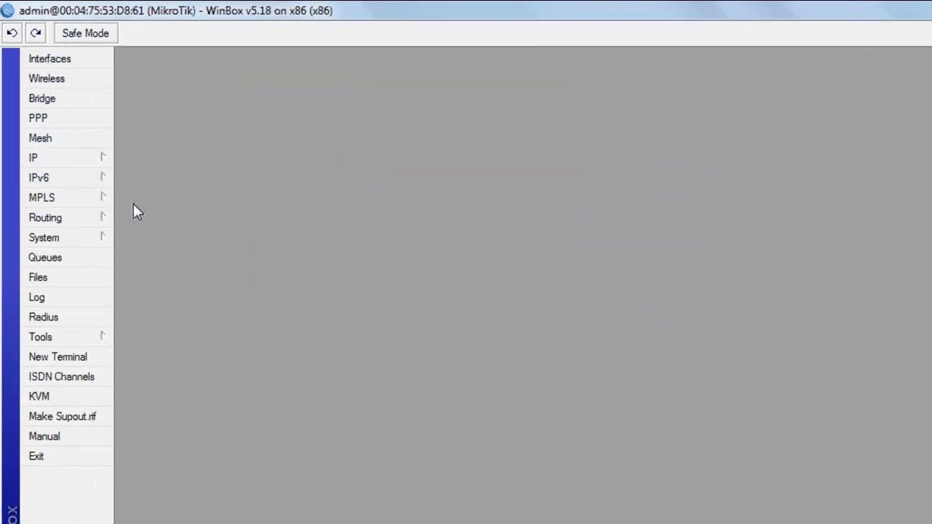
Step: Set the router's DNS server to 8.8.8.8 and allow remote requests
{"action": "left_click", "coordinate": [51, 145]}
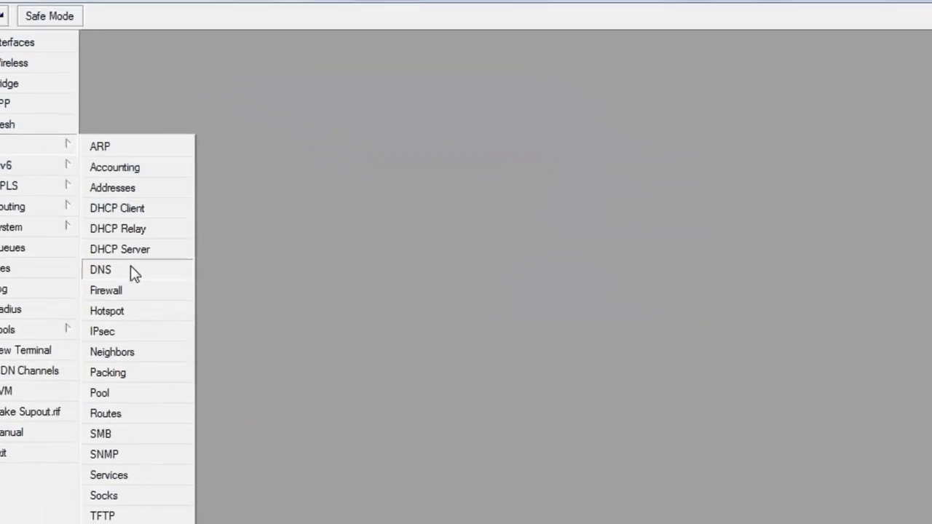
{"action": "left_click", "coordinate": [164, 279]}
{"action": "left_click", "coordinate": [427, 199]}
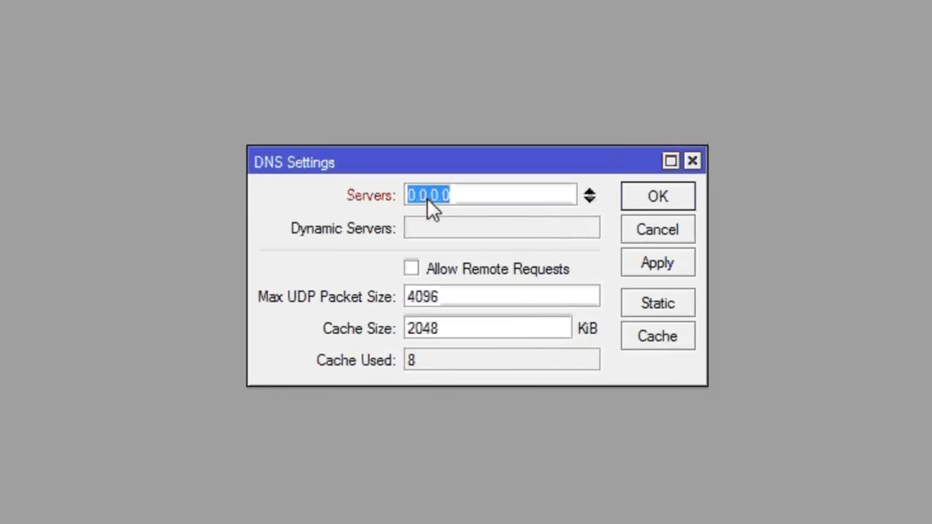
{"action": "type", "text": "8.8.8.8"}
{"action": "key", "text": "Tab"}
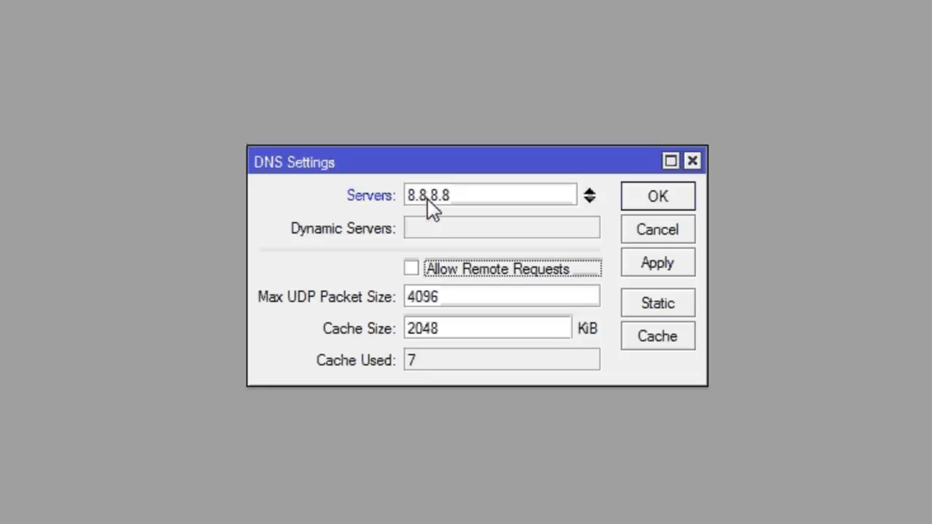
{"action": "left_click", "coordinate": [412, 270]}
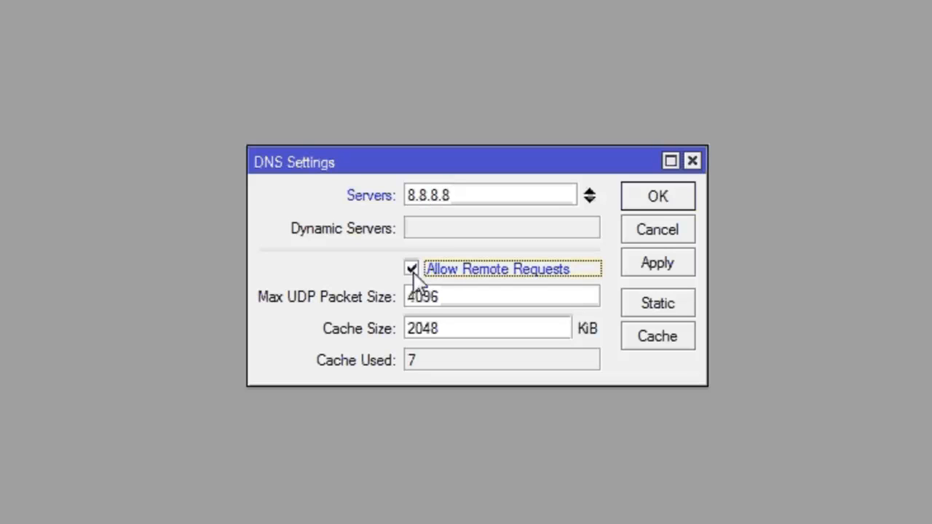
{"action": "left_click", "coordinate": [658, 198]}
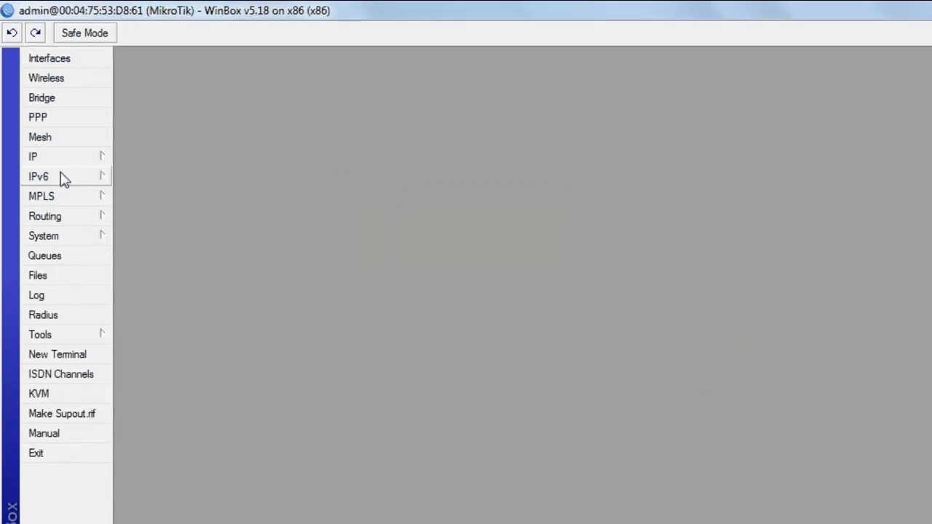
Step: Add a default route for destination 0.0.0.0/0 with gateway 192.168.1.1 and close the route list
{"action": "left_click", "coordinate": [67, 159]}
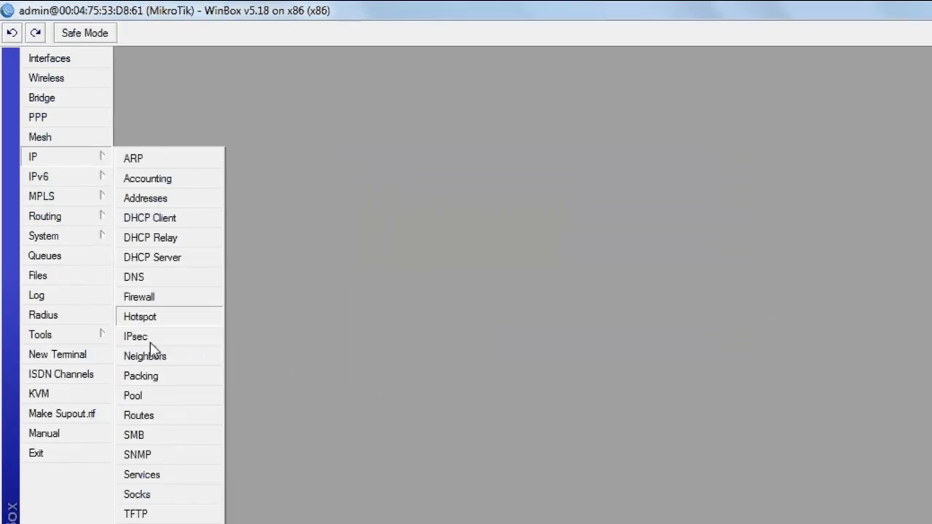
{"action": "left_click", "coordinate": [156, 420]}
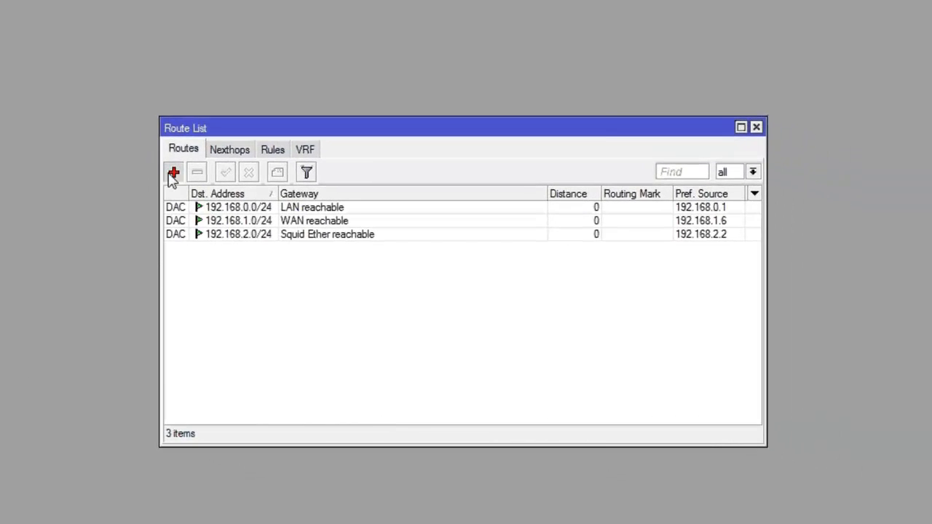
{"action": "left_click", "coordinate": [173, 174]}
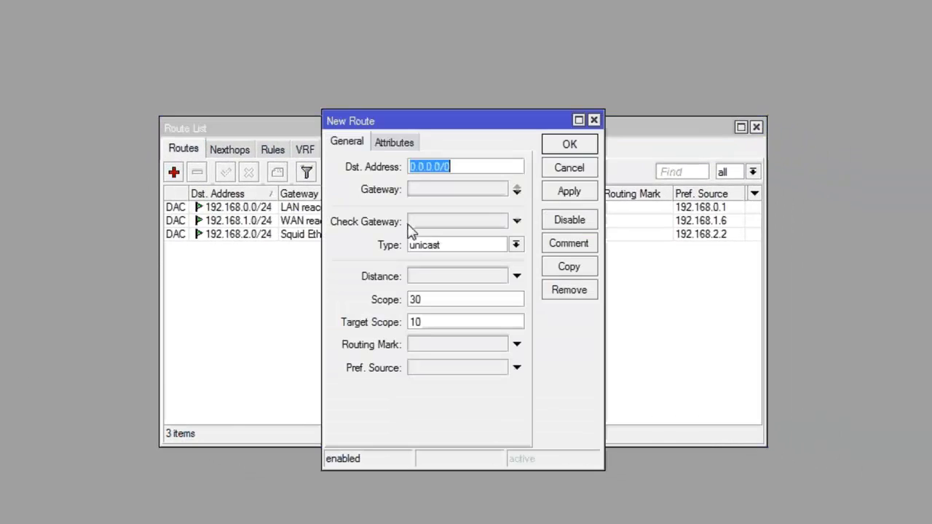
{"action": "left_click", "coordinate": [468, 191]}
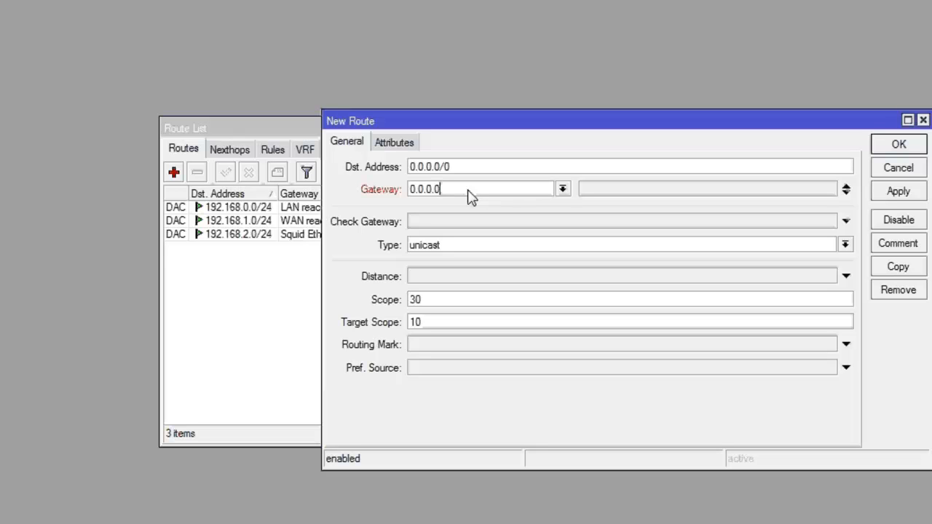
{"action": "key", "text": "BackSpace"}
{"action": "key", "text": "BackSpace"}
{"action": "key", "text": "BackSpace"}
{"action": "key", "text": "BackSpace"}
{"action": "key", "text": "BackSpace"}
{"action": "key", "text": "BackSpace"}
{"action": "key", "text": "BackSpace"}
{"action": "type", "text": "192.168.1.1"}
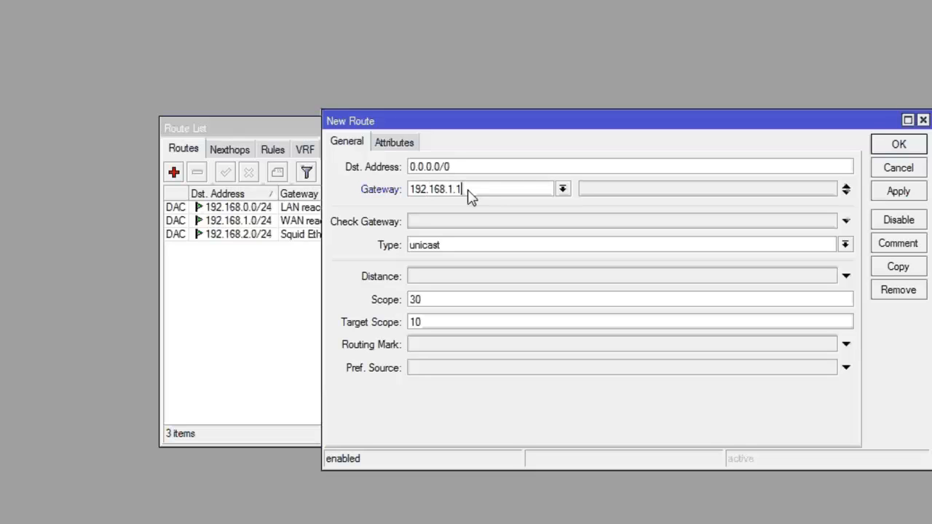
{"action": "left_click", "coordinate": [900, 145]}
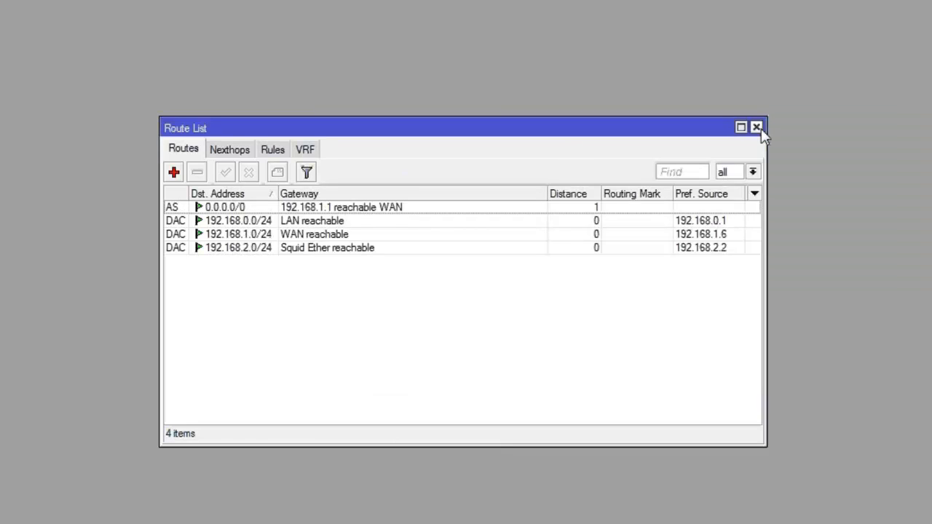
{"action": "left_click", "coordinate": [761, 128]}
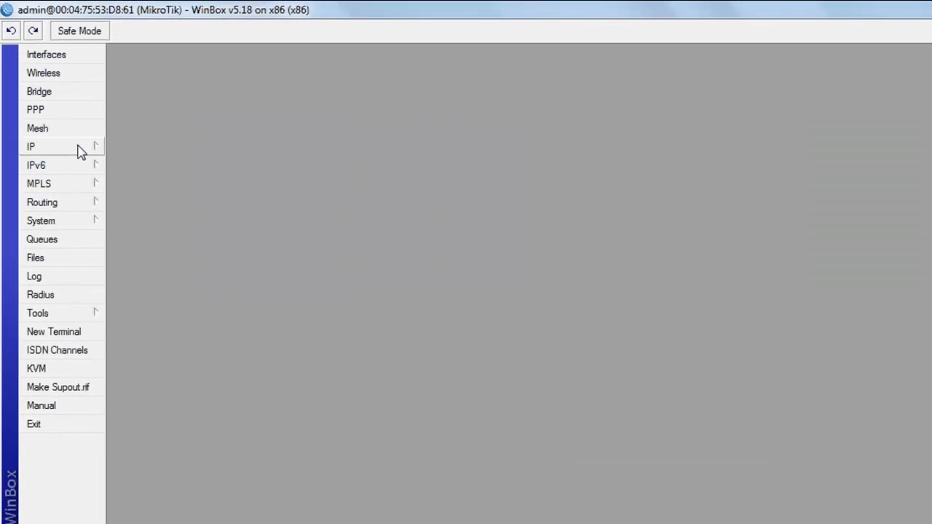
Step: Start the Hotspot setup wizard and choose LAN as the HotSpot interface
{"action": "left_click", "coordinate": [79, 148]}
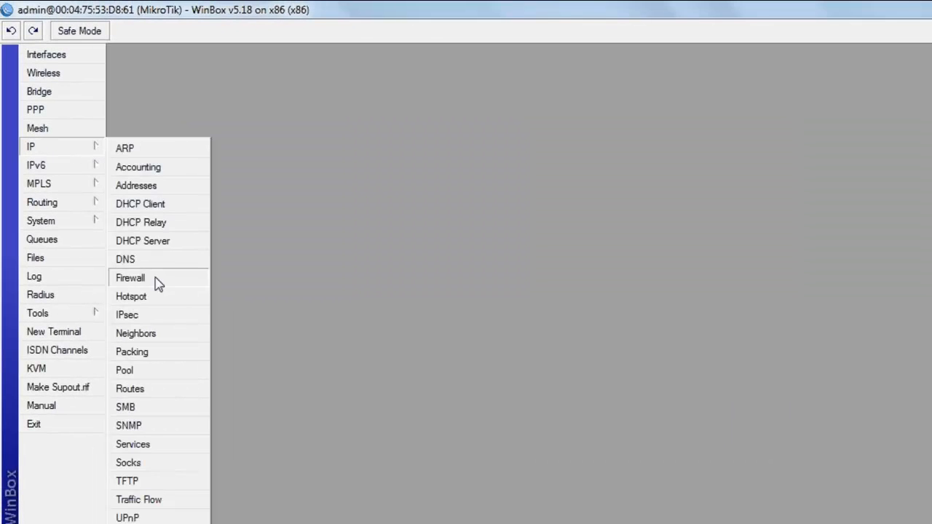
{"action": "left_click", "coordinate": [158, 296]}
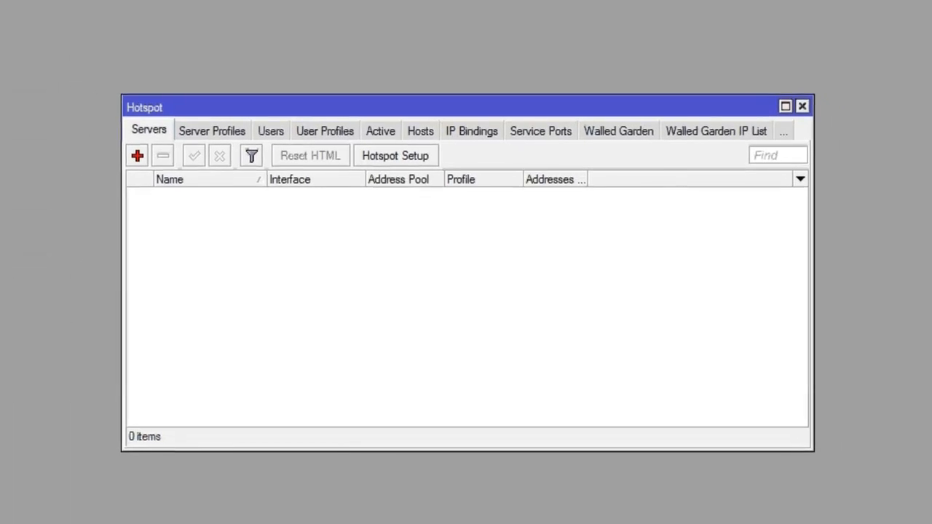
{"action": "left_click", "coordinate": [376, 156]}
{"action": "left_click", "coordinate": [491, 267]}
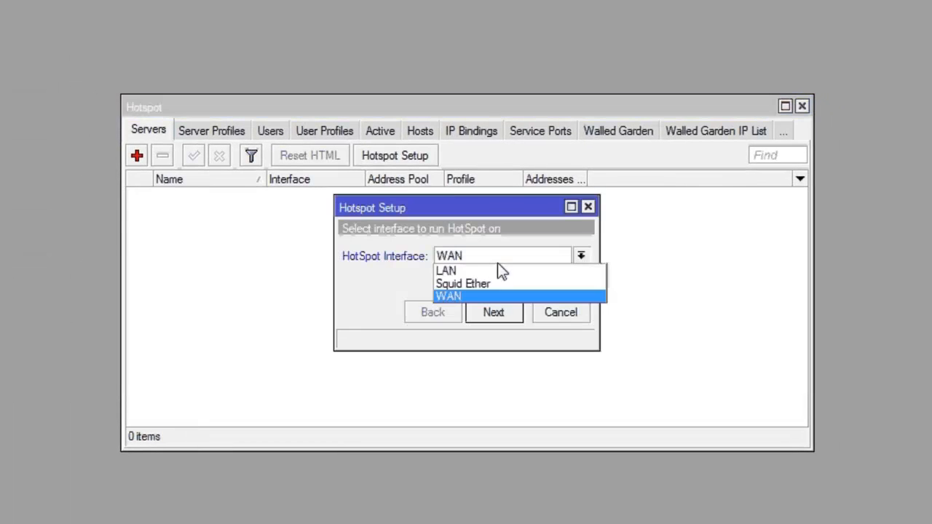
{"action": "left_click", "coordinate": [495, 269]}
{"action": "left_click", "coordinate": [502, 311]}
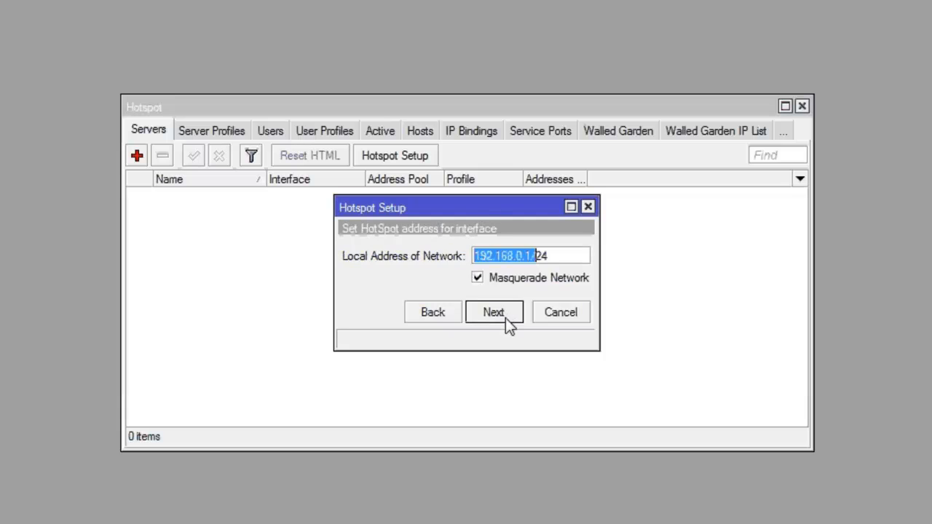
Step: Accept the wizard's default settings from the local network address through the SMTP and DNS servers
{"action": "left_click", "coordinate": [505, 318]}
{"action": "left_click", "coordinate": [506, 318]}
{"action": "left_click", "coordinate": [505, 318]}
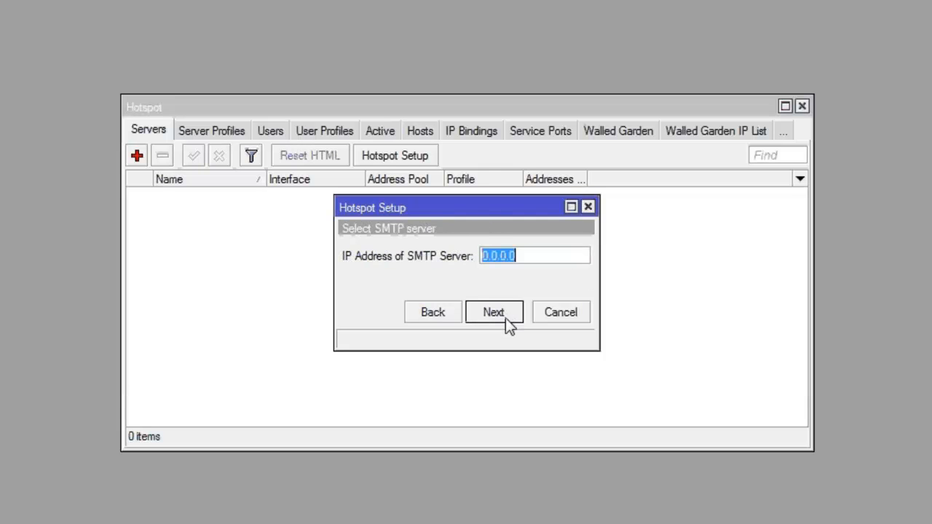
{"action": "left_click", "coordinate": [506, 318]}
{"action": "left_click", "coordinate": [505, 318]}
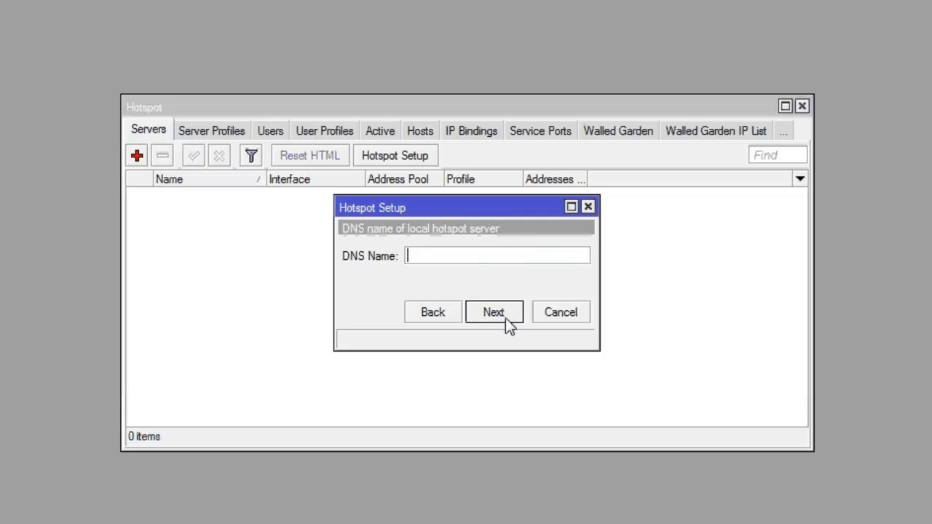
Step: Set the hotspot DNS name to login.crystalnetworks.org and finish the setup with the default local user admin
{"action": "type", "text": "login.c"}
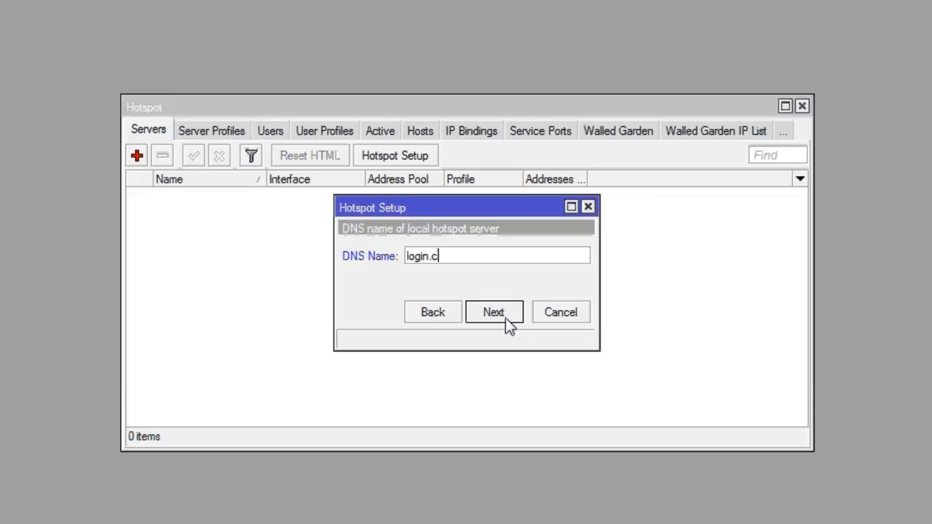
{"action": "type", "text": "rystalnetworks.org"}
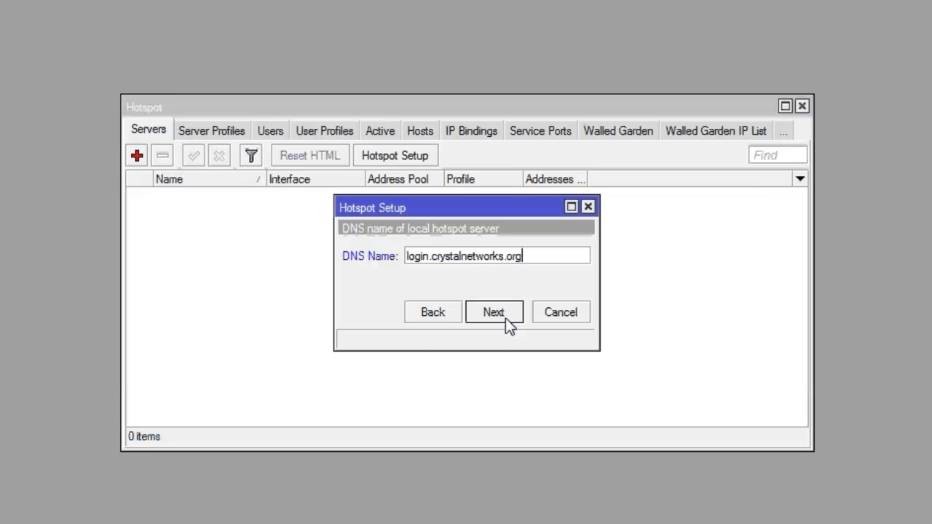
{"action": "left_click", "coordinate": [508, 319]}
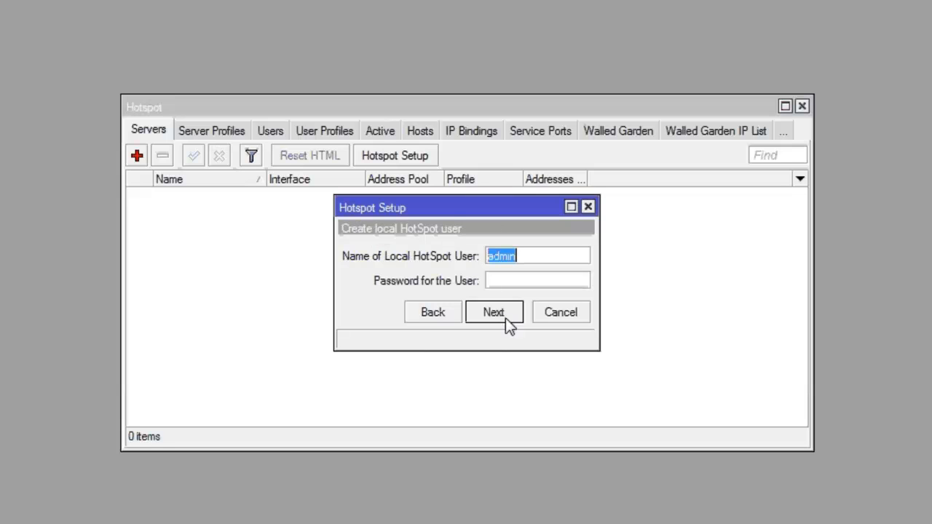
{"action": "left_click", "coordinate": [507, 319]}
{"action": "left_click", "coordinate": [474, 275]}
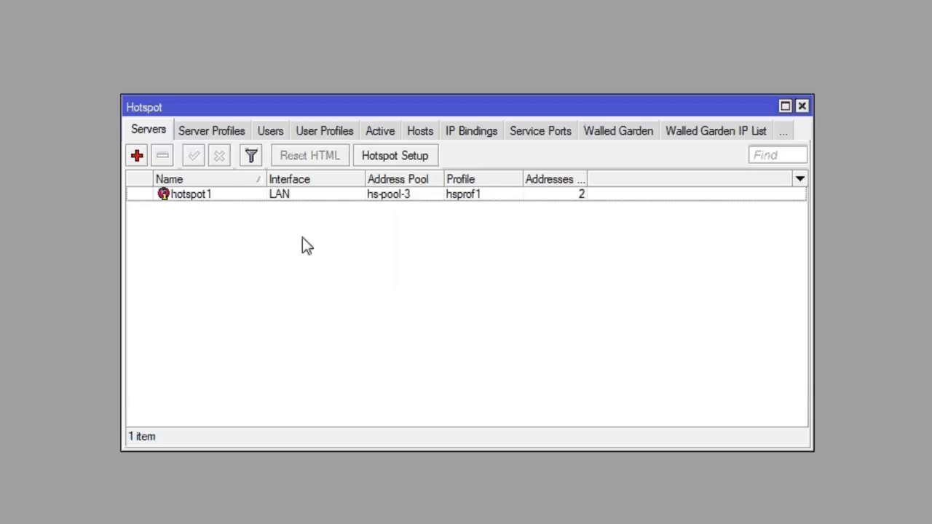
Step: Set Addresses Per MAC to 1 on the hotspot1 server
{"action": "left_click", "coordinate": [293, 197]}
{"action": "double_click", "coordinate": [293, 197]}
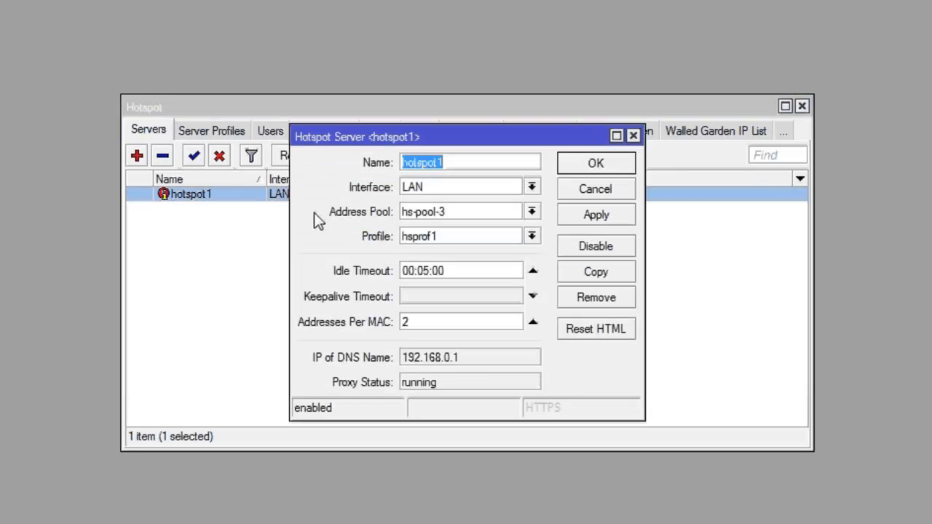
{"action": "left_click", "coordinate": [444, 325]}
{"action": "double_click", "coordinate": [443, 327]}
{"action": "type", "text": "1"}
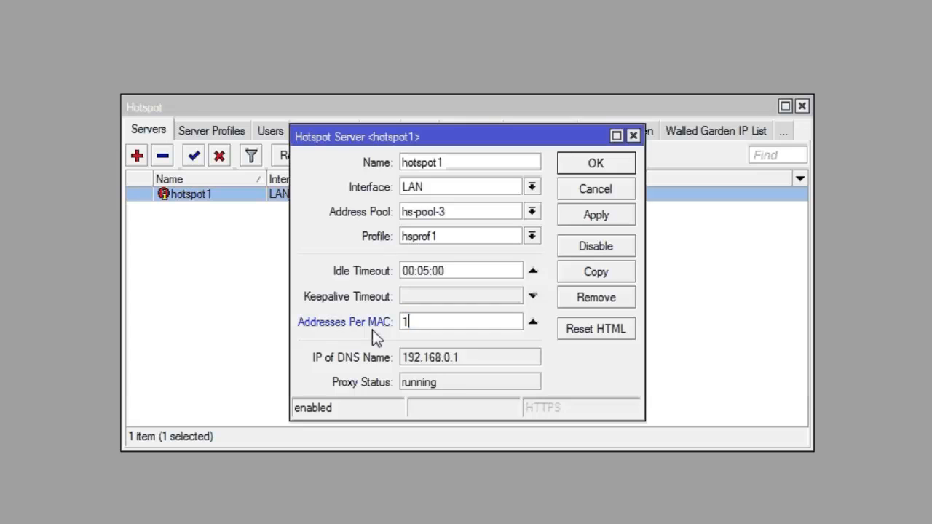
{"action": "left_click", "coordinate": [597, 166]}
Step: Disable Cookie login in the hsprof1 server profile, check the hotspot users, and close the Hotspot window
{"action": "left_click", "coordinate": [220, 133]}
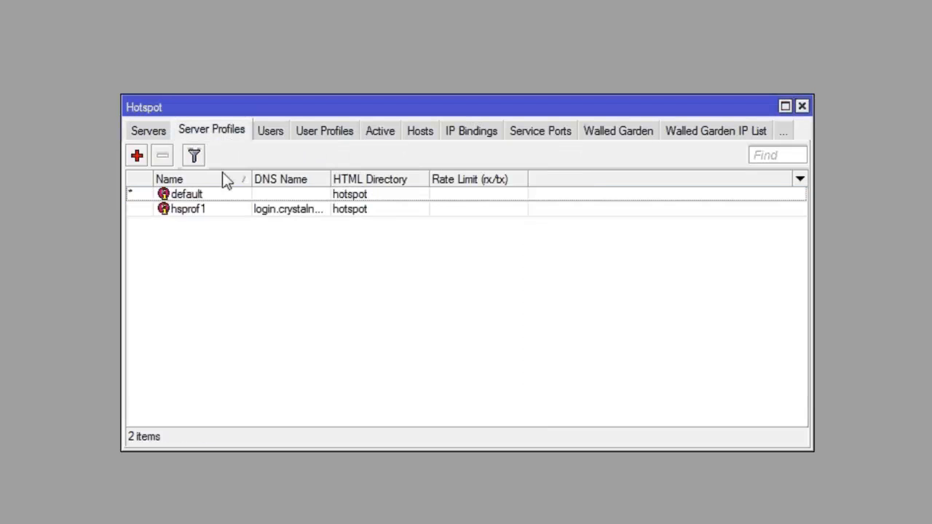
{"action": "double_click", "coordinate": [247, 210]}
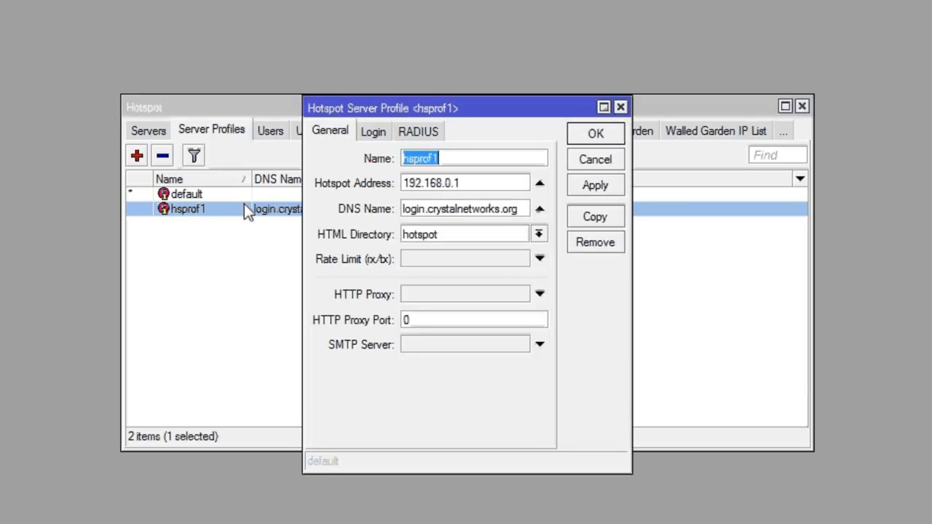
{"action": "left_click", "coordinate": [371, 132]}
{"action": "left_click", "coordinate": [455, 176]}
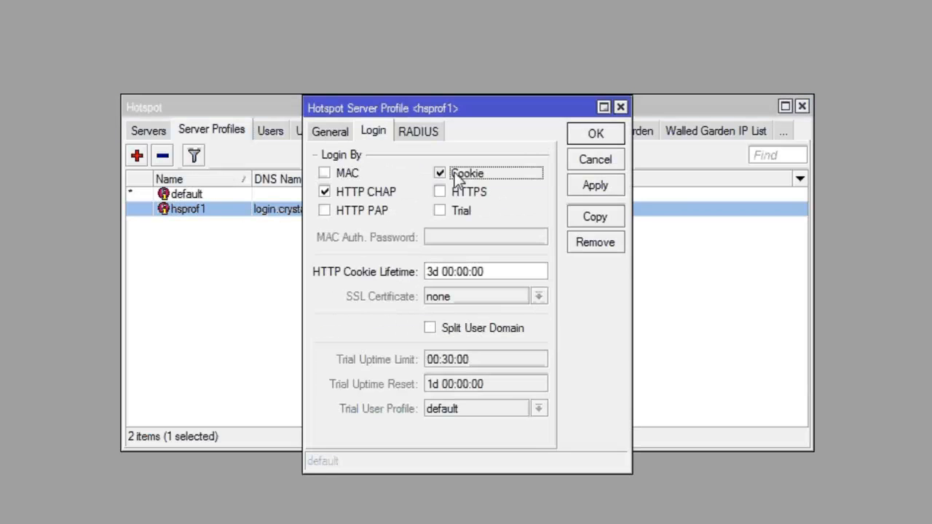
{"action": "left_click", "coordinate": [440, 173]}
{"action": "left_click", "coordinate": [591, 135]}
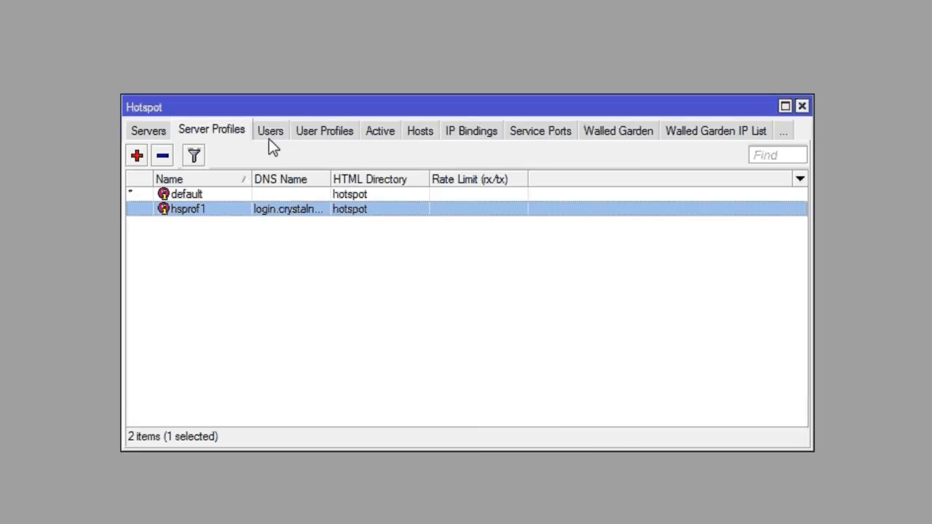
{"action": "left_click", "coordinate": [271, 138]}
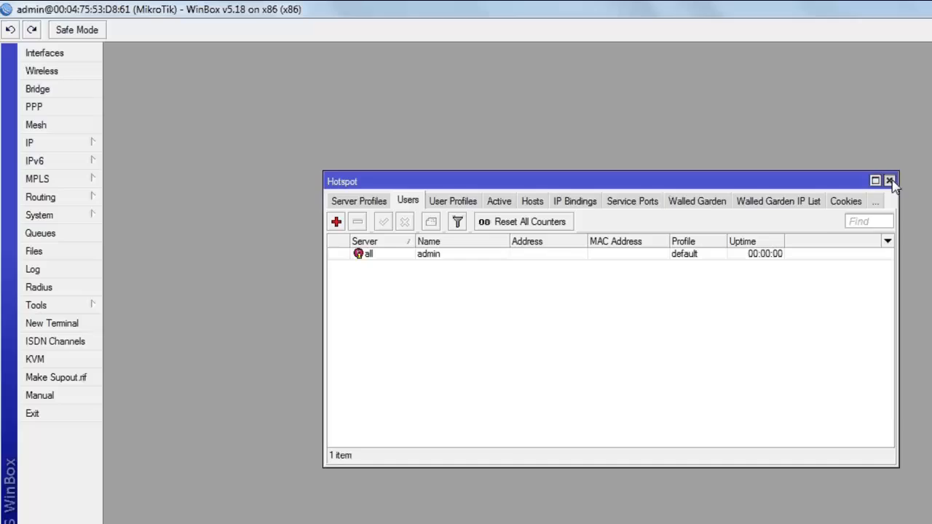
{"action": "left_click", "coordinate": [802, 107]}
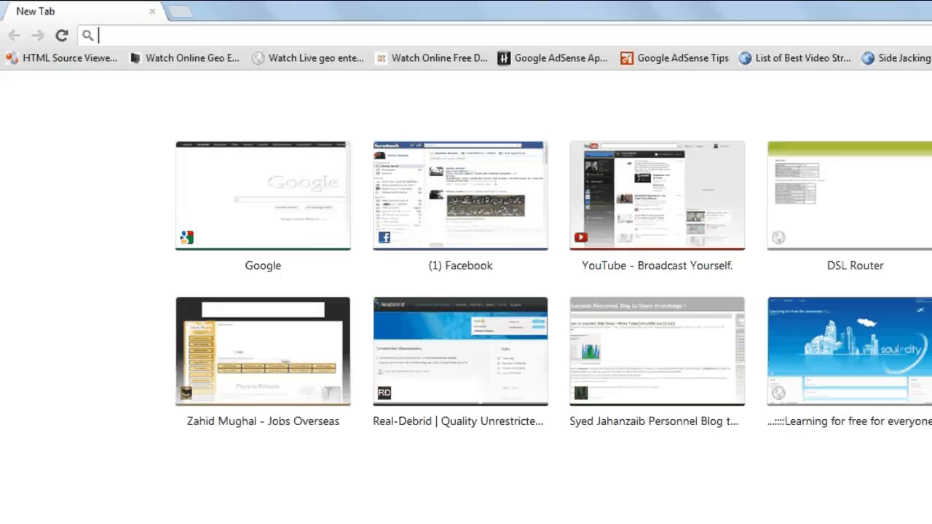
Step: Try to open Google in Chrome, and examine the Local Area Connection's network details in Network and Sharing Center
{"action": "left_click", "coordinate": [225, 170]}
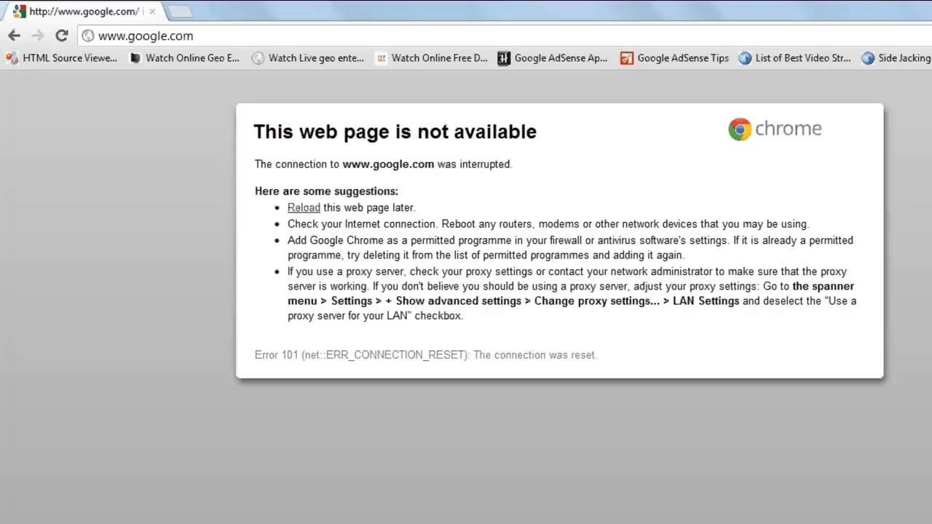
{"action": "left_click", "coordinate": [864, 513]}
{"action": "left_click", "coordinate": [847, 475]}
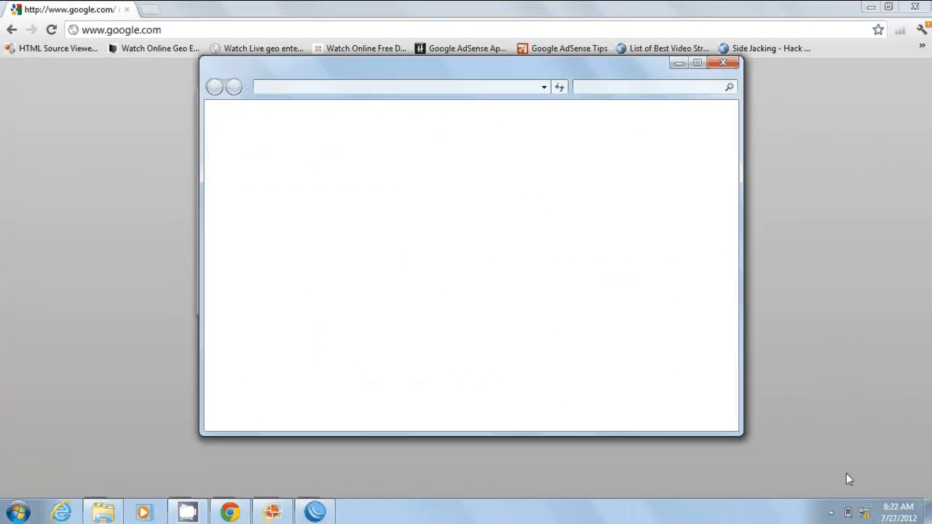
{"action": "left_click", "coordinate": [640, 225]}
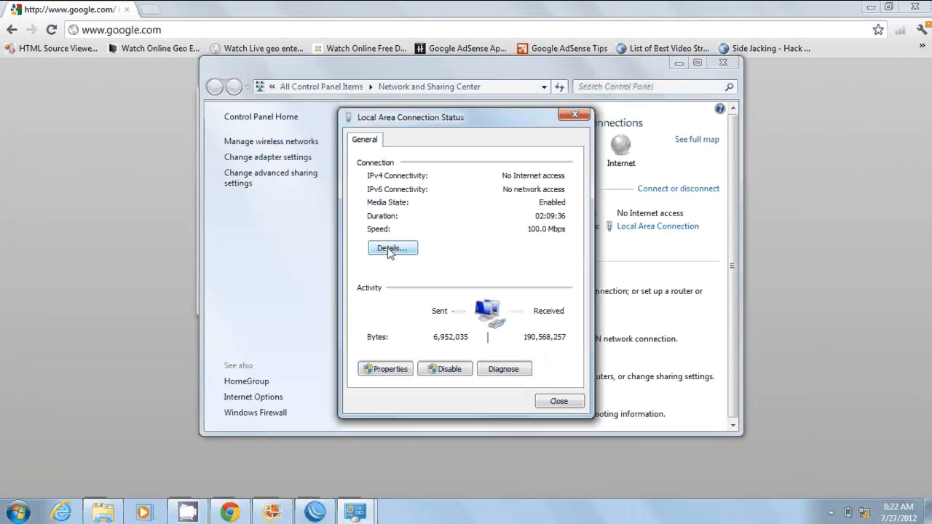
{"action": "left_click", "coordinate": [391, 248]}
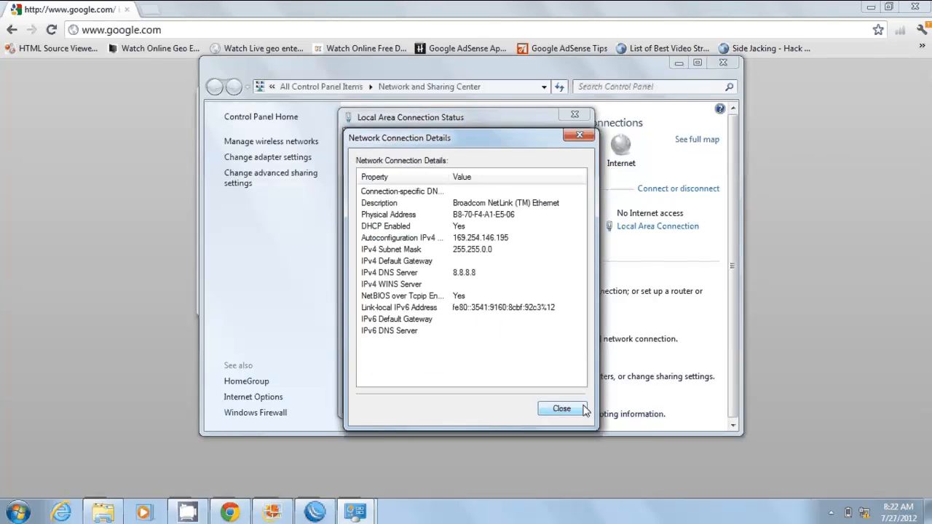
{"action": "left_click", "coordinate": [583, 409]}
{"action": "left_click", "coordinate": [559, 399]}
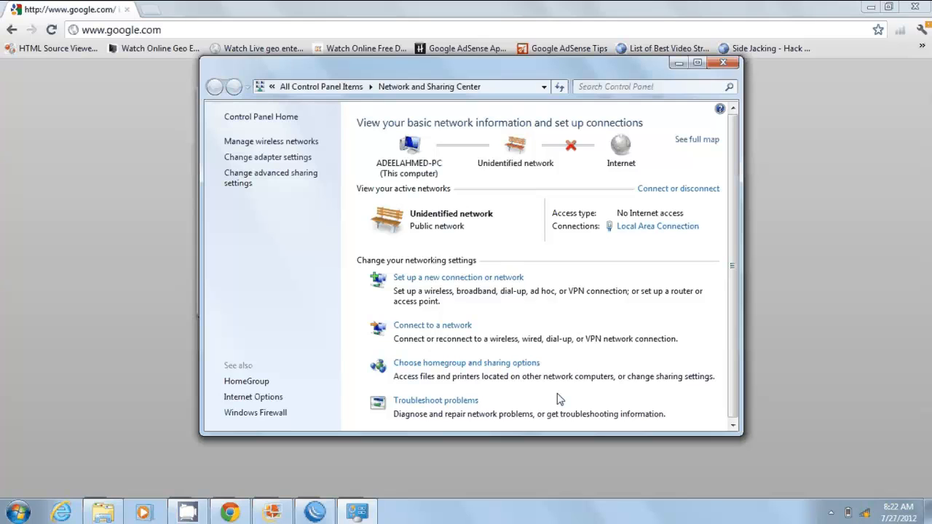
{"action": "left_click", "coordinate": [726, 63]}
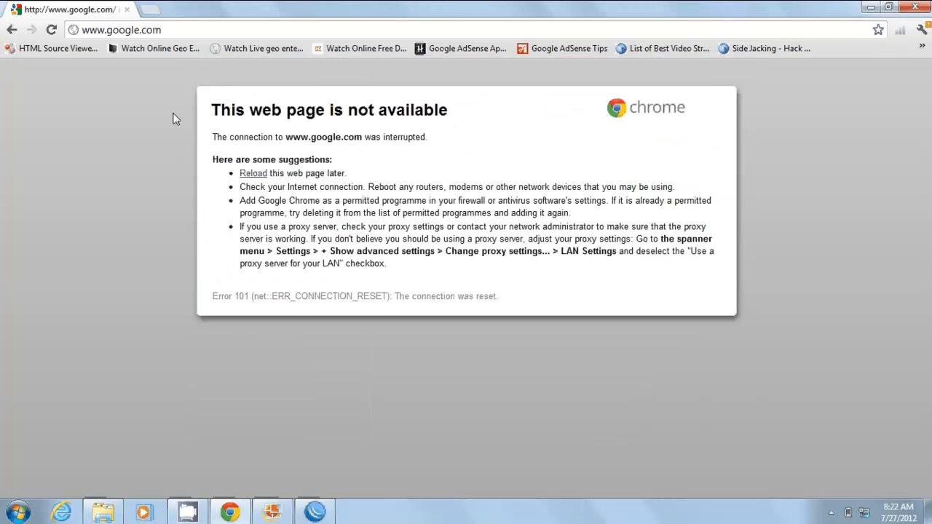
Step: Reload the Google page and log in through the hotspot login page
{"action": "left_click", "coordinate": [51, 31]}
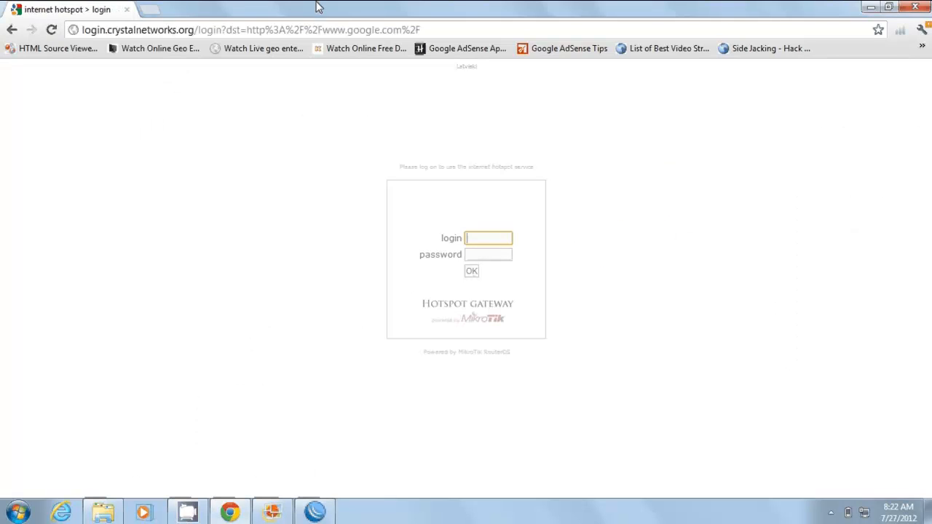
{"action": "type", "text": "aad"}
{"action": "key", "text": "BackSpace"}
{"action": "key", "text": "BackSpace"}
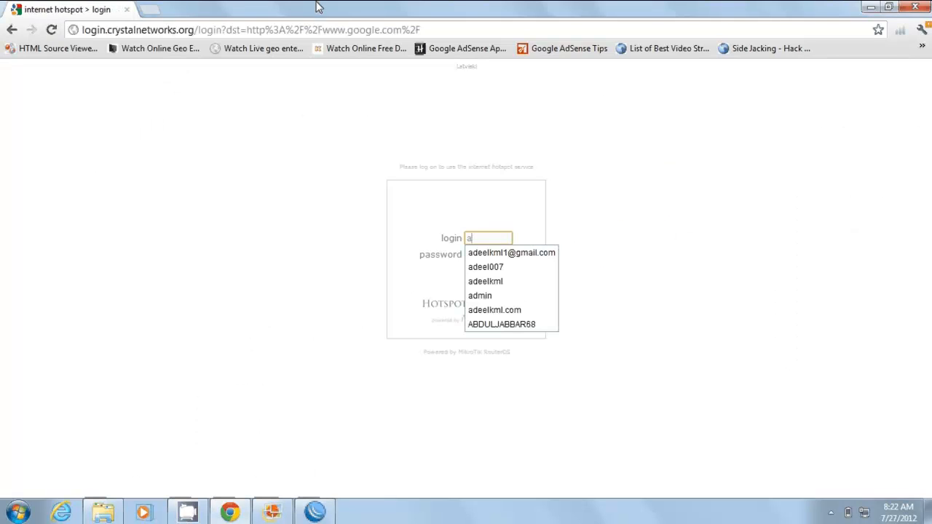
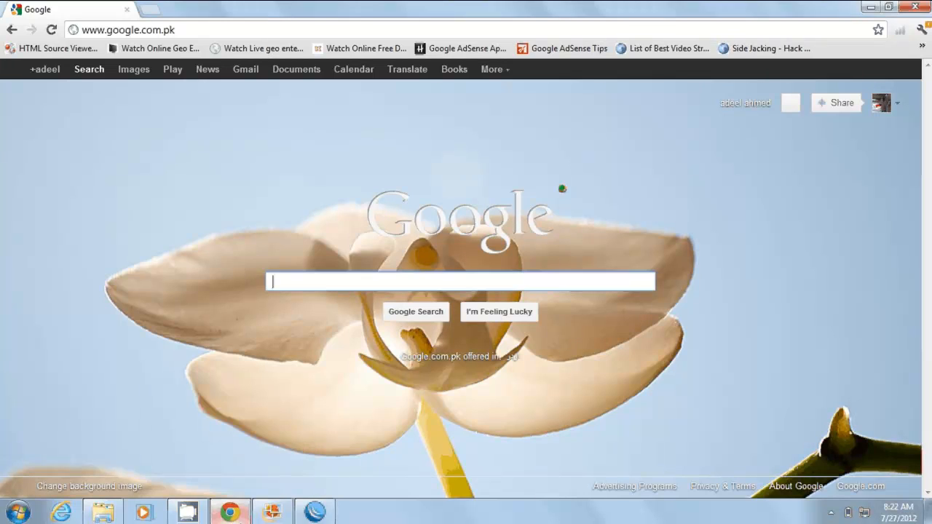
Step: Switch back to WinBox and create a firewall NAT rule with chain dstnat, protocol 6 (tcp) and destination port 80
{"action": "left_click", "coordinate": [239, 513]}
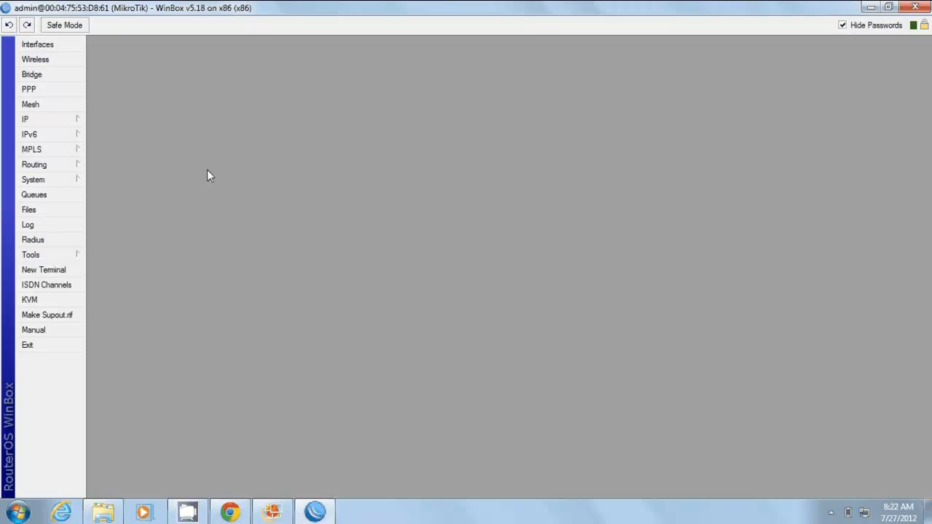
{"action": "left_click", "coordinate": [66, 123]}
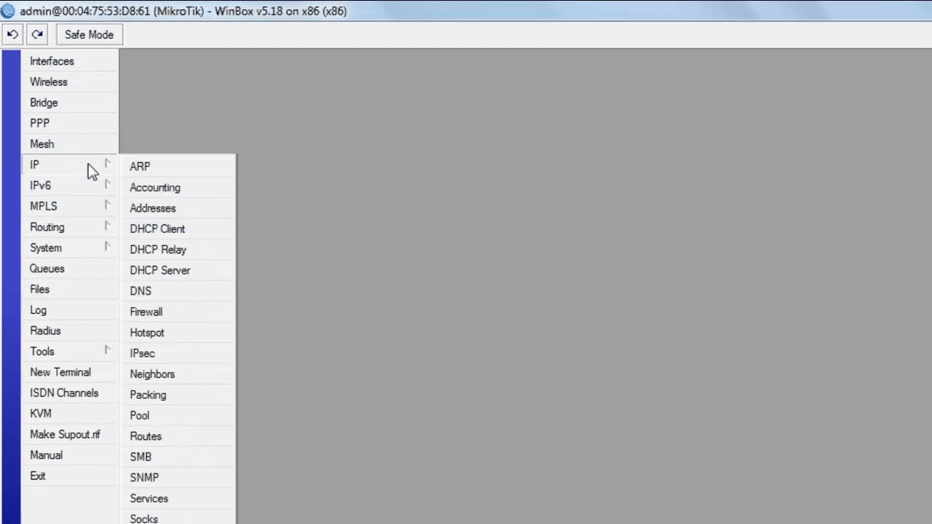
{"action": "left_click", "coordinate": [194, 314]}
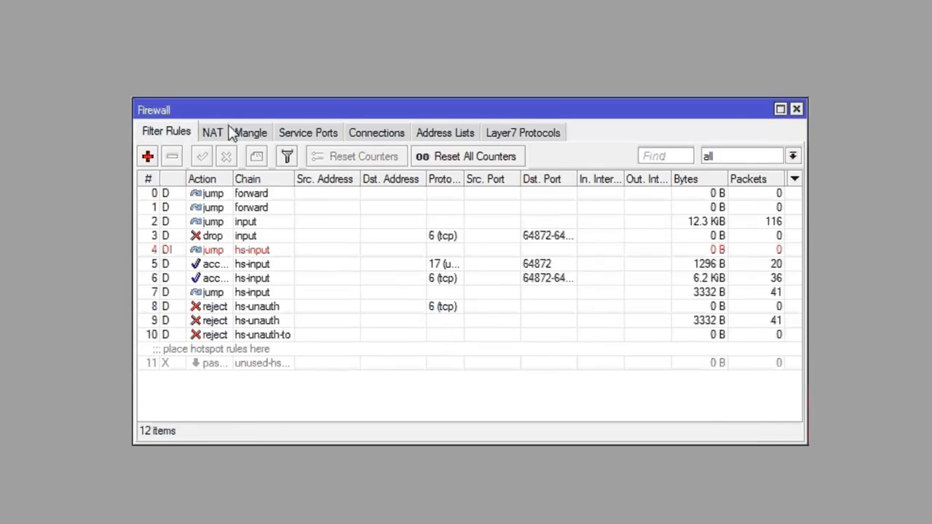
{"action": "left_click", "coordinate": [212, 134]}
{"action": "left_click", "coordinate": [147, 156]}
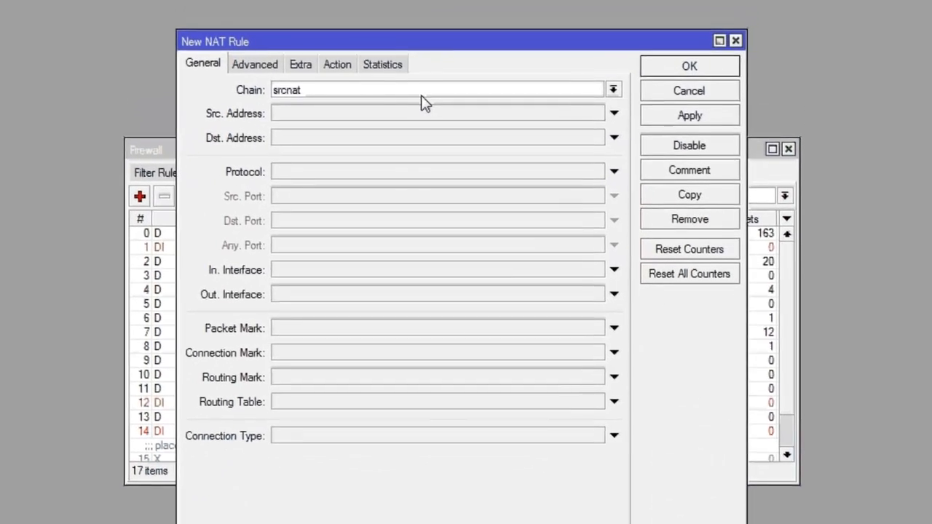
{"action": "left_click", "coordinate": [613, 93]}
{"action": "left_click", "coordinate": [531, 105]}
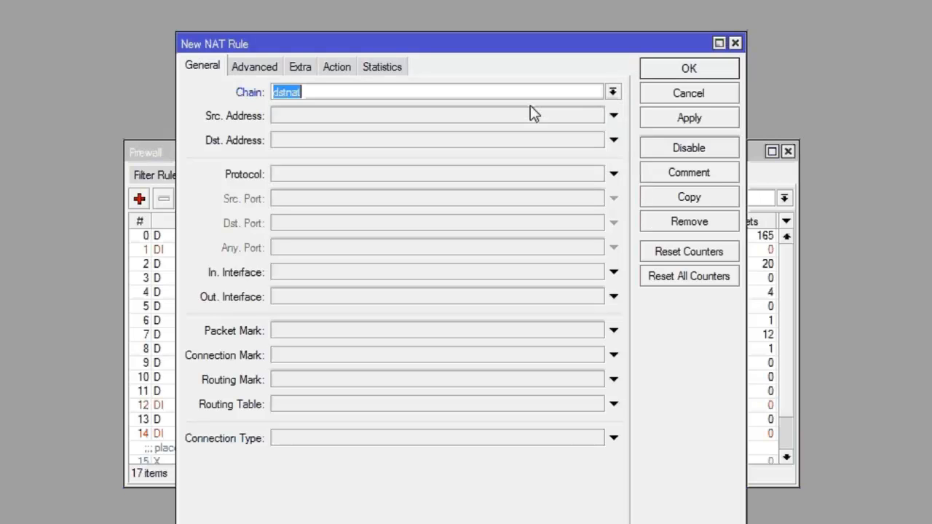
{"action": "left_click", "coordinate": [372, 176]}
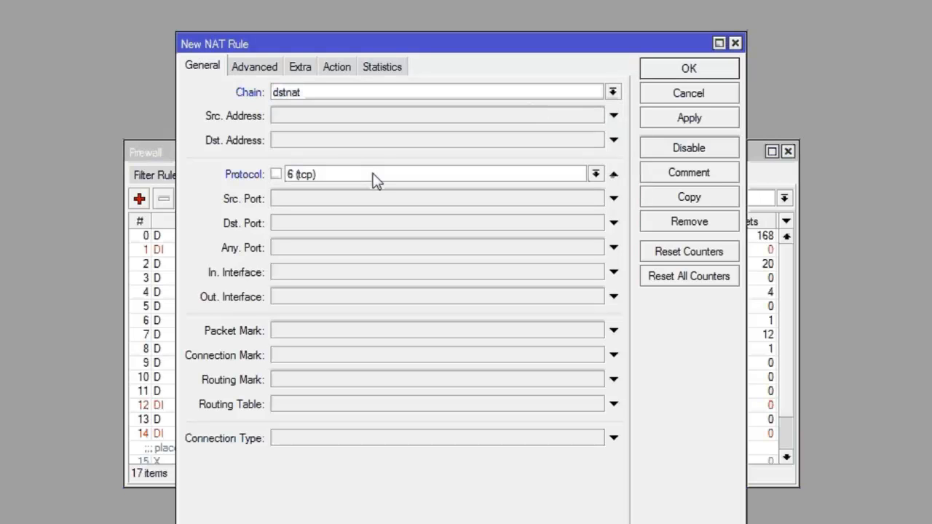
{"action": "left_click", "coordinate": [356, 228]}
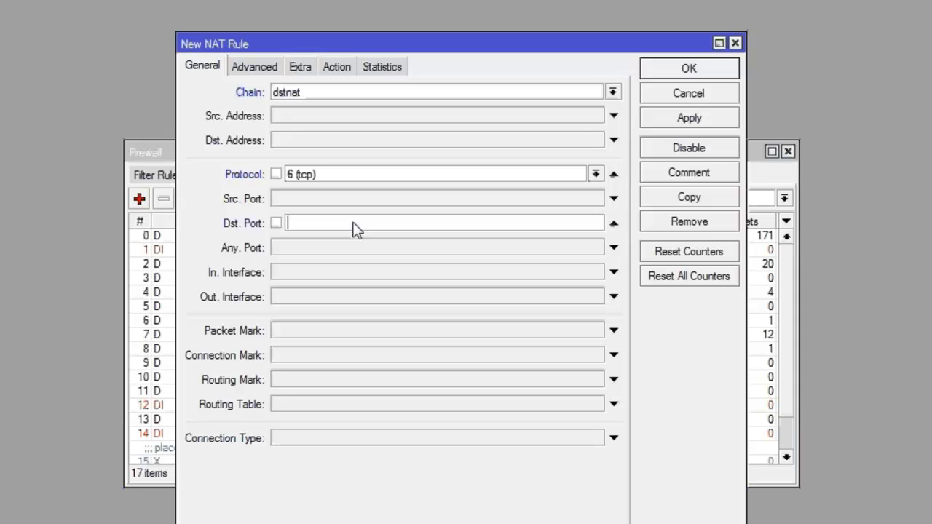
{"action": "type", "text": "80"}
Step: Set the NAT rule's action to dst-nat with address 192.168.2.1 and port 8080, save the rule, and close the Firewall window
{"action": "left_click", "coordinate": [334, 72]}
{"action": "left_click", "coordinate": [352, 90]}
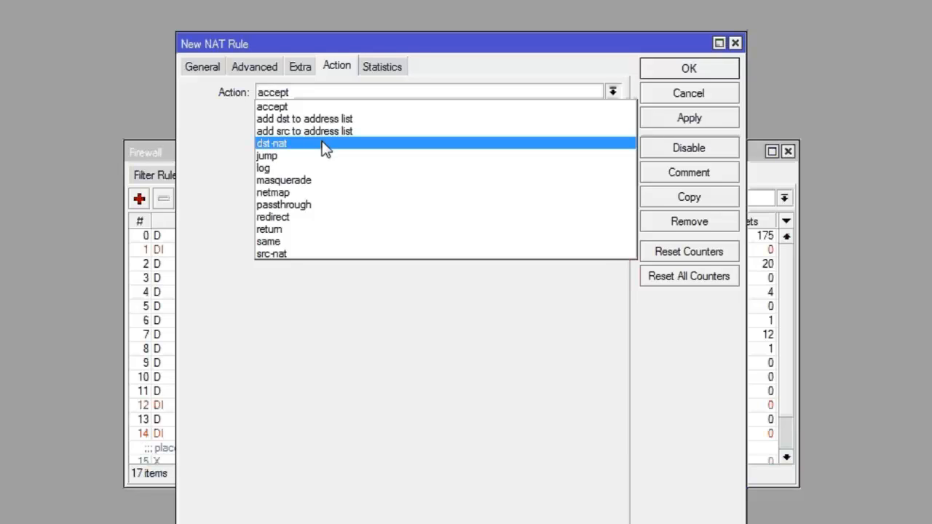
{"action": "left_click", "coordinate": [325, 148]}
{"action": "left_click", "coordinate": [347, 117]}
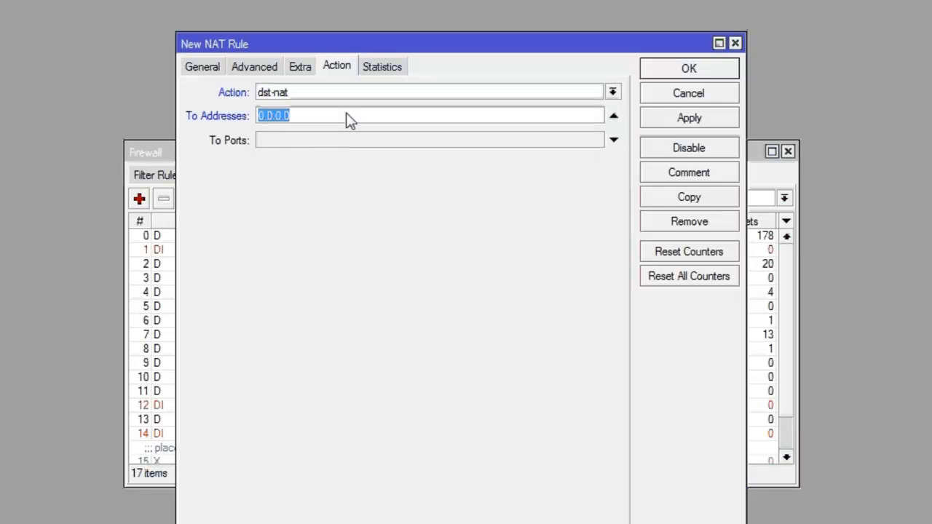
{"action": "type", "text": "192.168.2.1"}
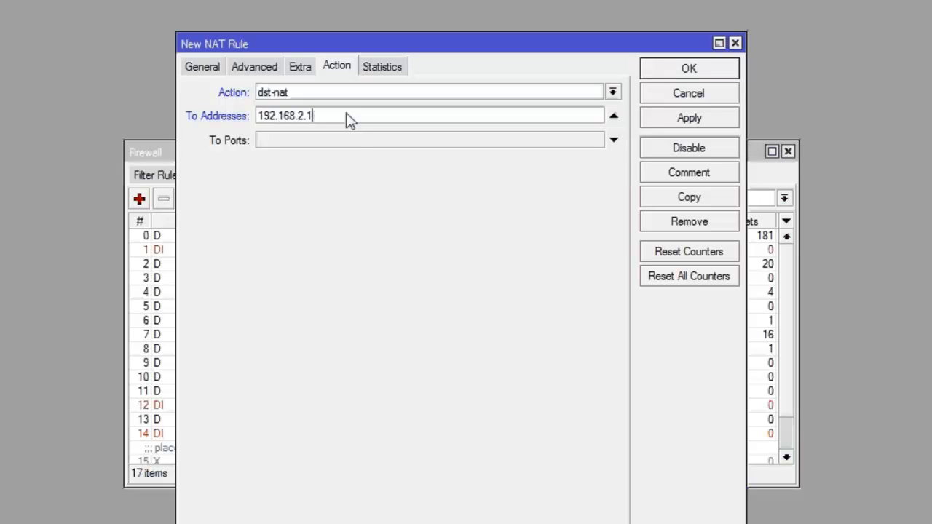
{"action": "left_click", "coordinate": [352, 138]}
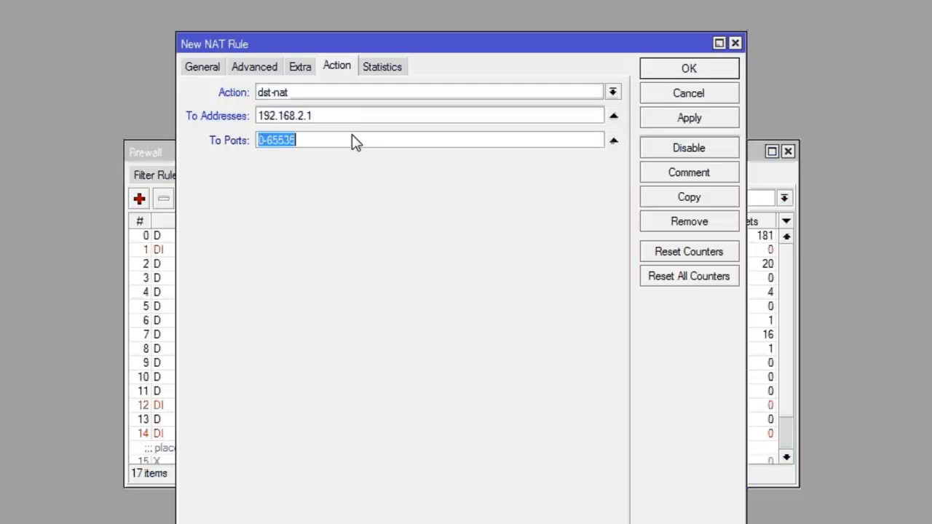
{"action": "type", "text": "8080"}
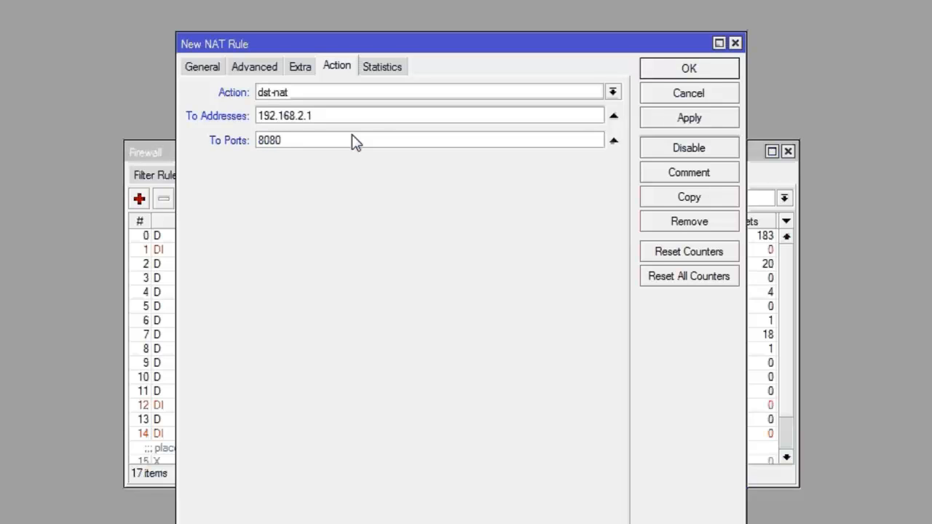
{"action": "left_click", "coordinate": [659, 70]}
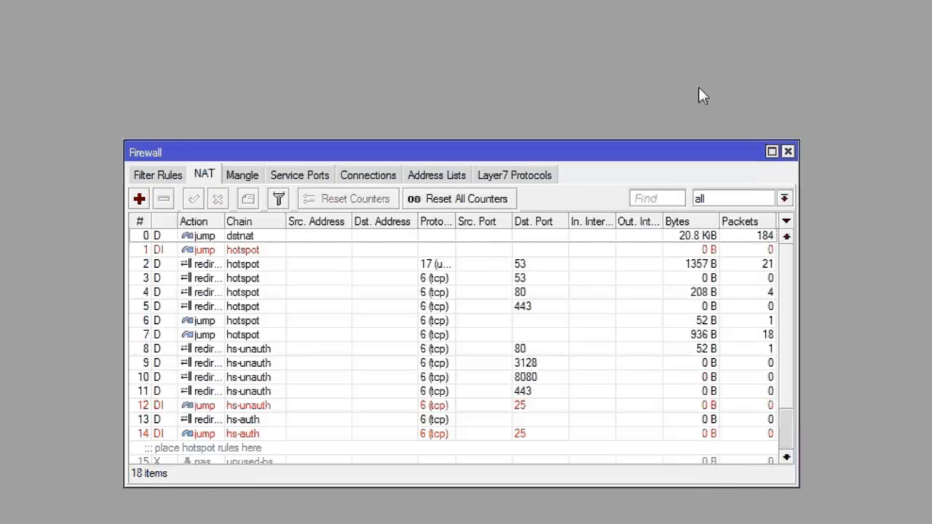
{"action": "left_click", "coordinate": [788, 152]}
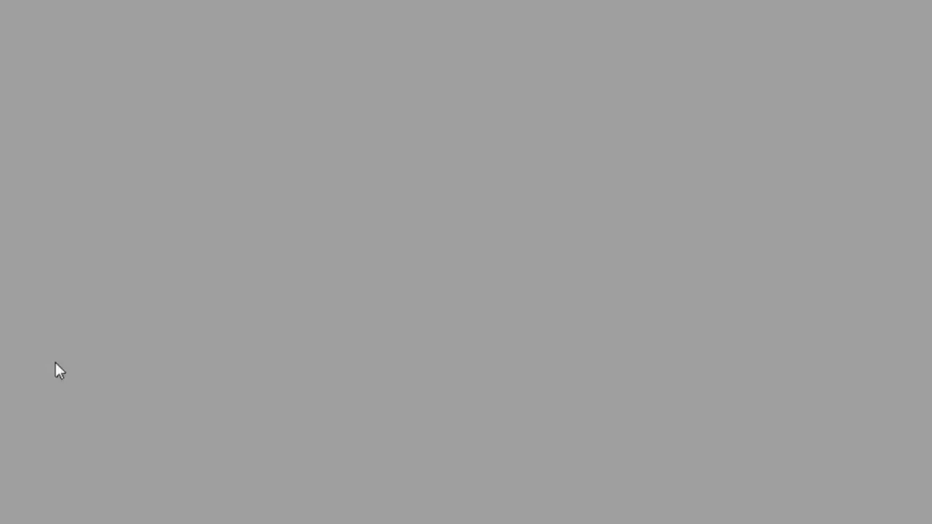
Step: Open the Hotspot window and the Interface List, and reposition the Interface List clear of most of the Hotspot window
{"action": "left_click", "coordinate": [63, 131]}
{"action": "mouse_move", "coordinate": [64, 122]}
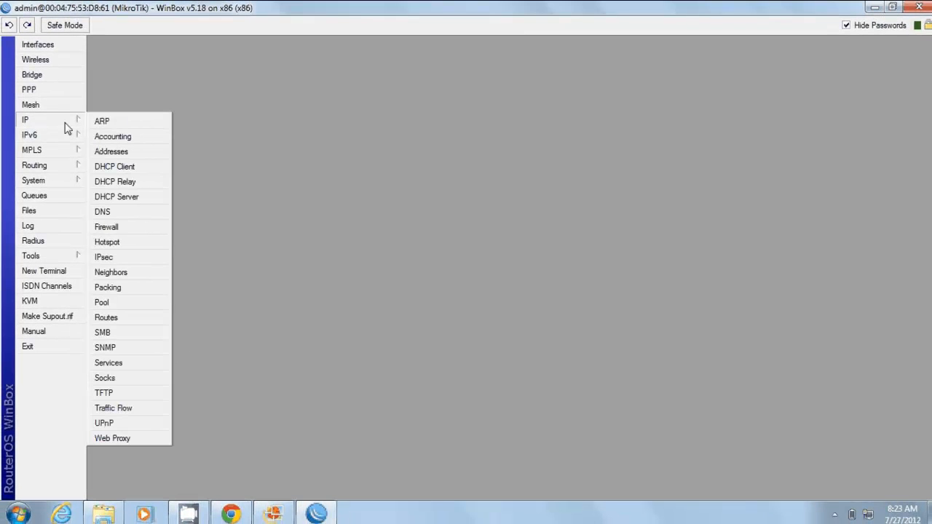
{"action": "left_click", "coordinate": [109, 242]}
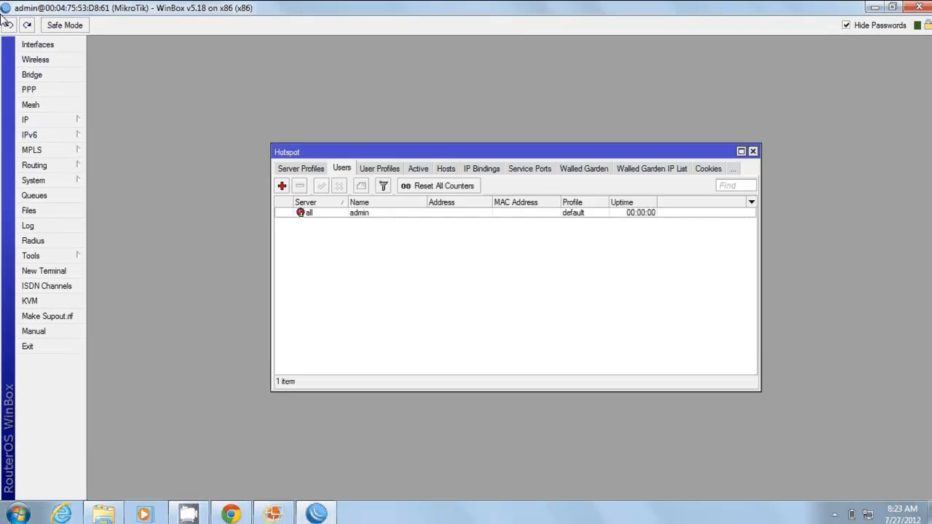
{"action": "left_click", "coordinate": [42, 49]}
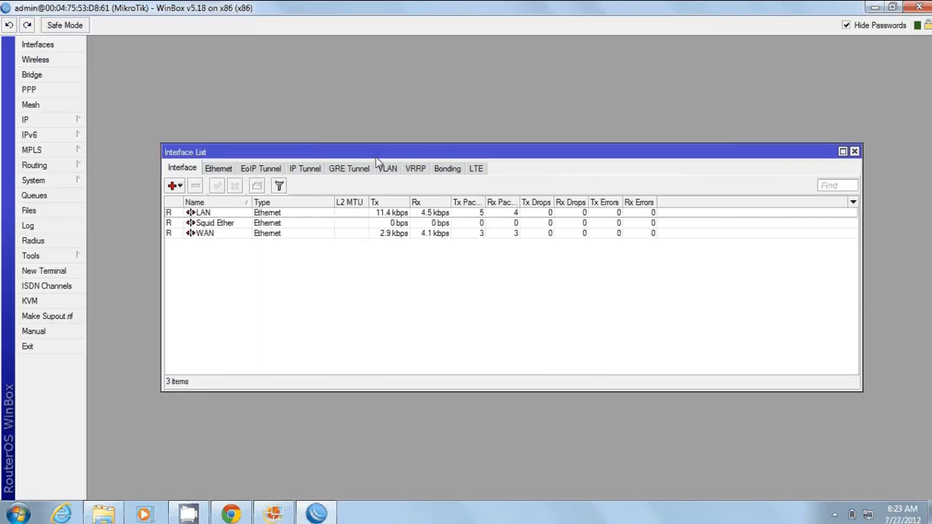
{"action": "left_click_drag", "start_coordinate": [386, 156], "coordinate": [328, 67]}
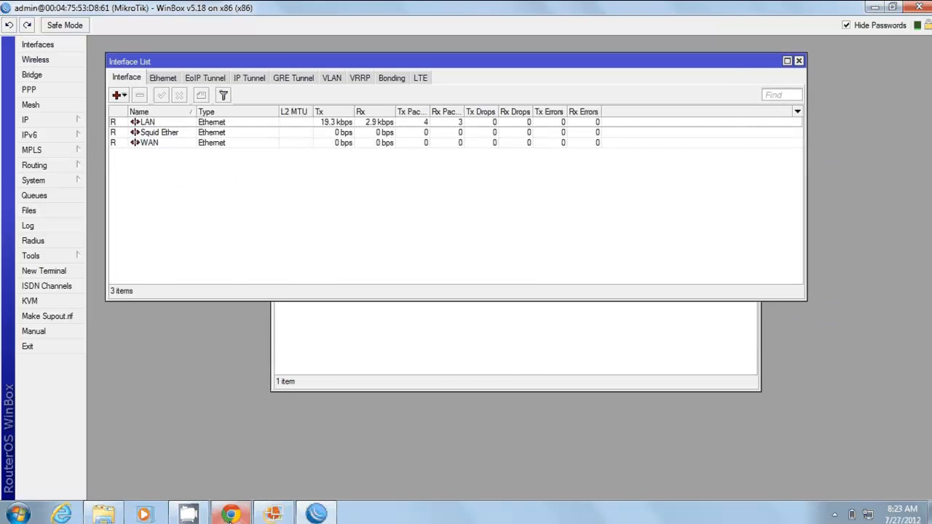
Step: Load metacafe.com in Chrome and check the Squid Ether interface's traffic in WinBox
{"action": "left_click", "coordinate": [230, 514]}
{"action": "left_click", "coordinate": [177, 35]}
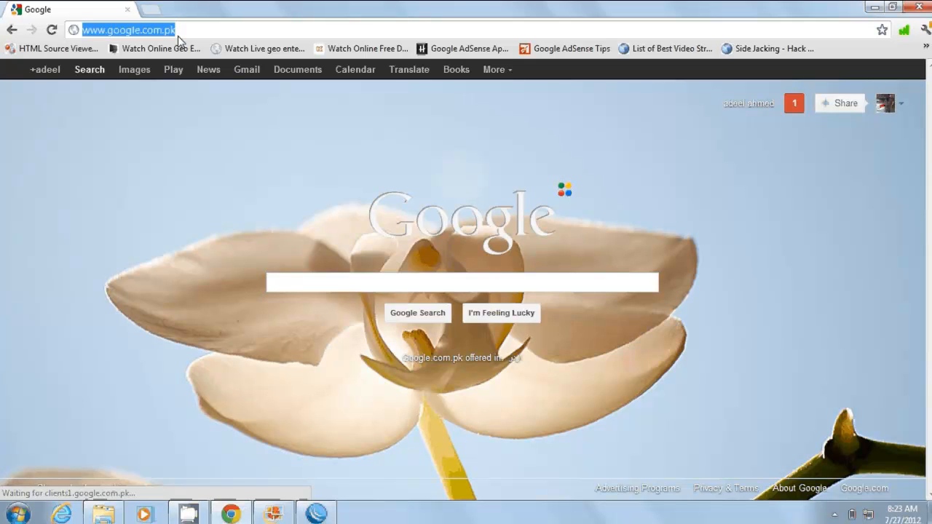
{"action": "type", "text": "metacafe.com"}
{"action": "key", "text": "Return"}
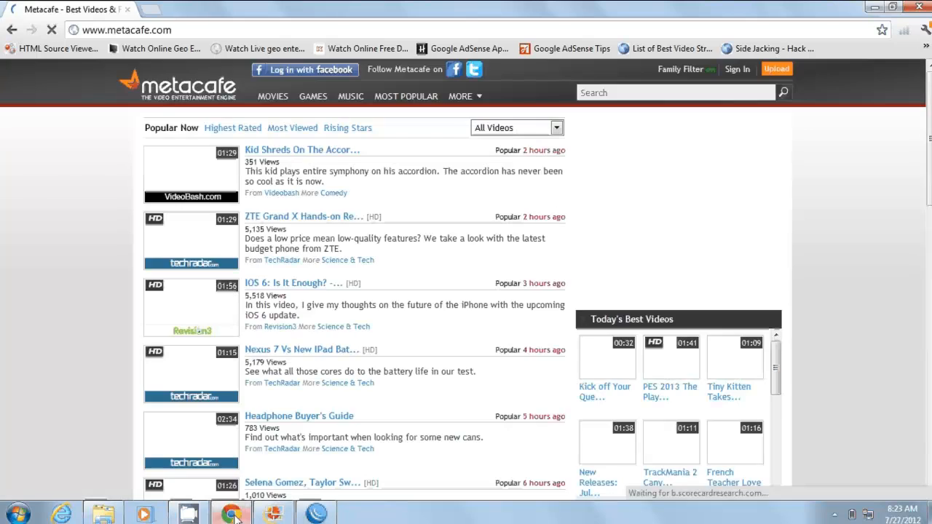
{"action": "left_click", "coordinate": [233, 515]}
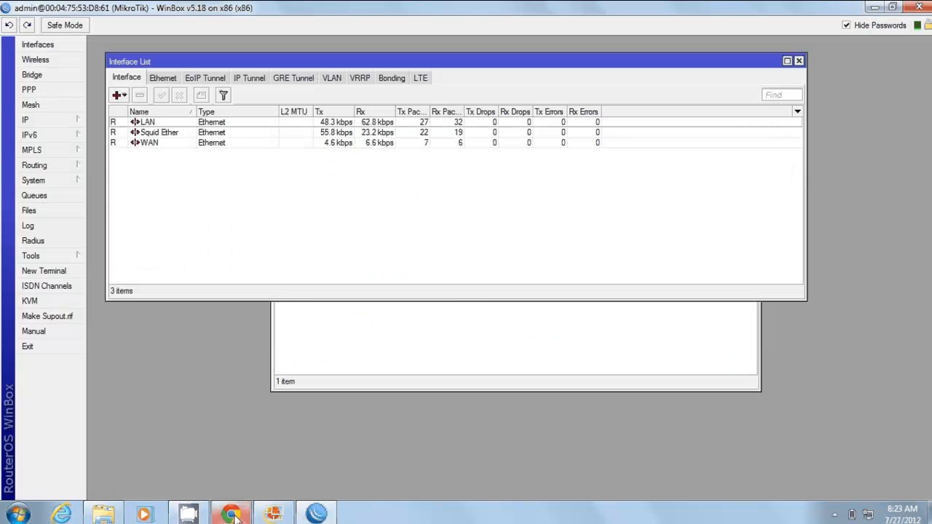
{"action": "left_click", "coordinate": [359, 132]}
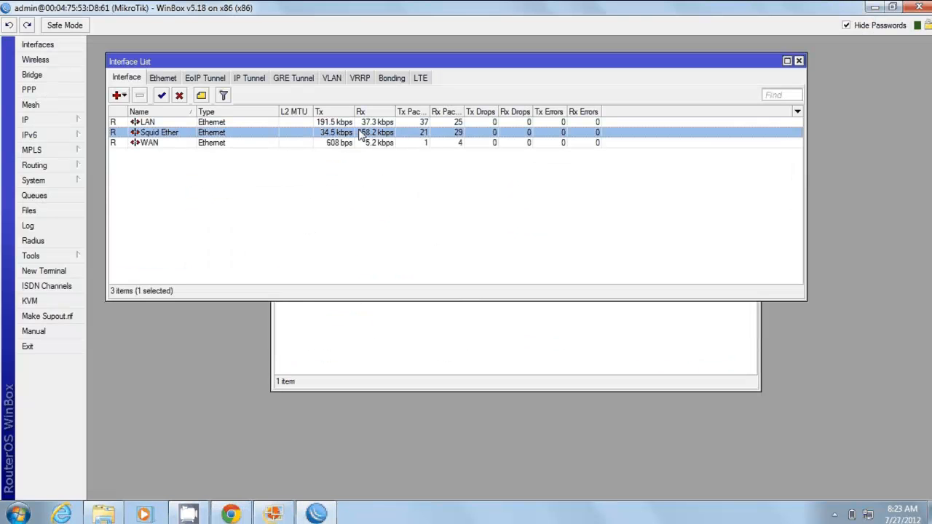
Step: Switch back to Chrome and search Metacafe for "Ho Karam Sarkar"
{"action": "left_click", "coordinate": [245, 509]}
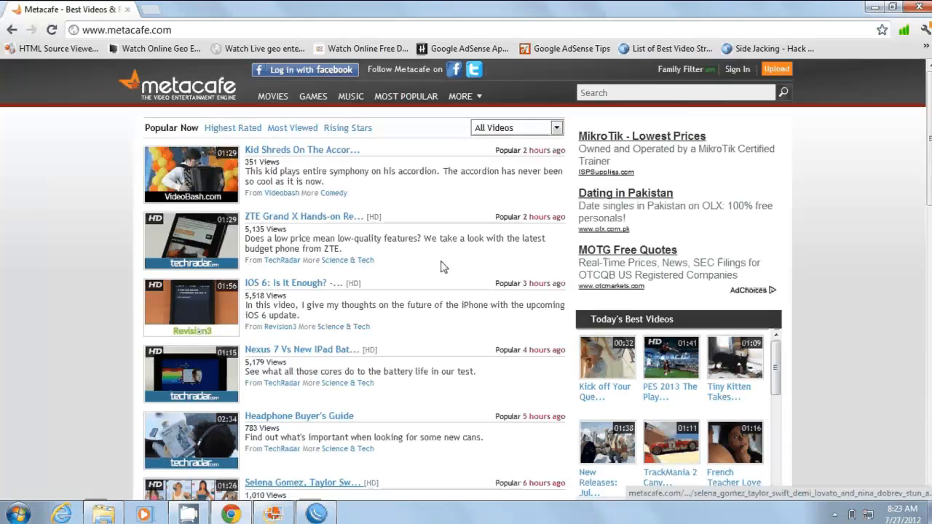
{"action": "left_click", "coordinate": [700, 99]}
{"action": "type", "text": "h"}
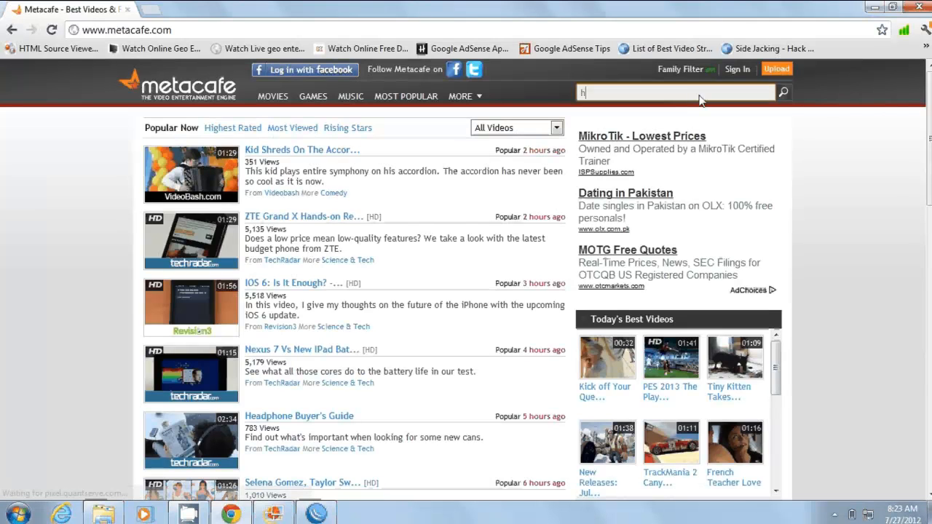
{"action": "type", "text": "o ka"}
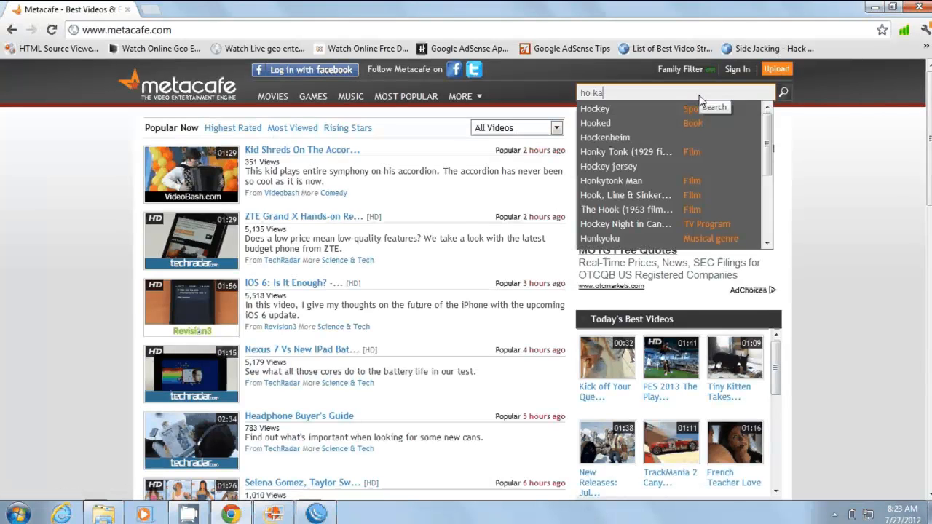
{"action": "type", "text": "ram "}
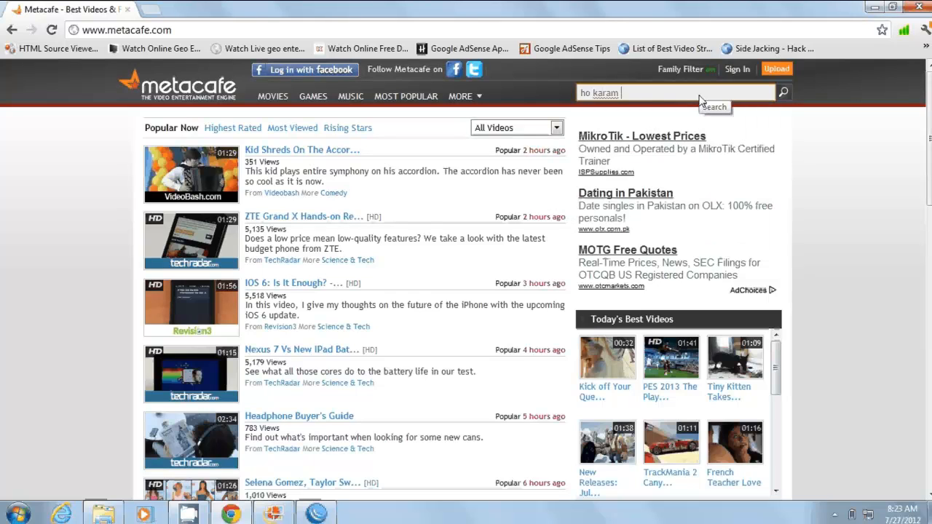
{"action": "type", "text": "sarkart"}
{"action": "key", "text": "BackSpace"}
{"action": "key", "text": "Return"}
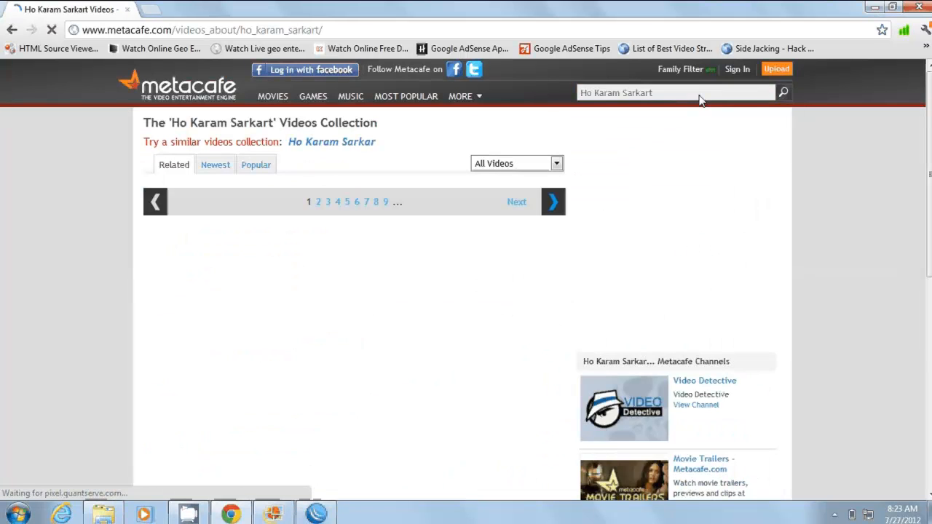
{"action": "left_click", "coordinate": [665, 100]}
{"action": "key", "text": "BackSpace"}
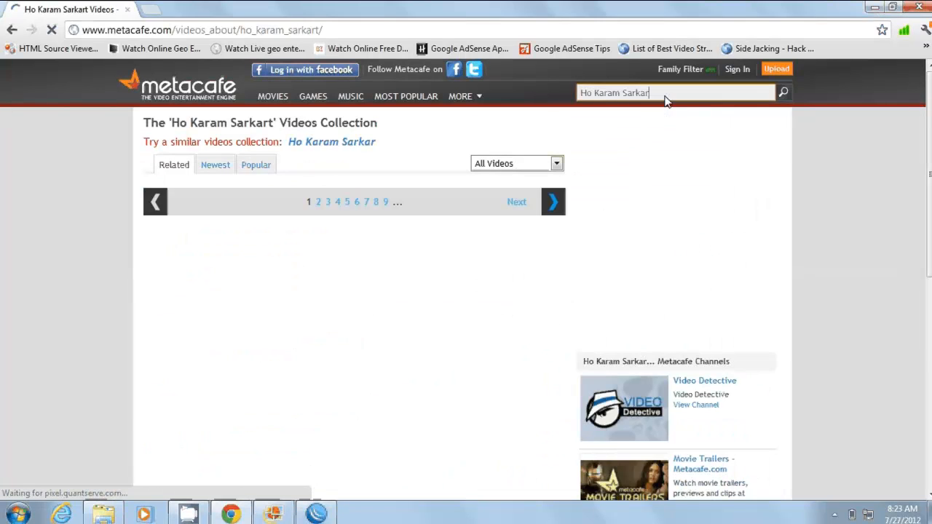
{"action": "key", "text": "Return"}
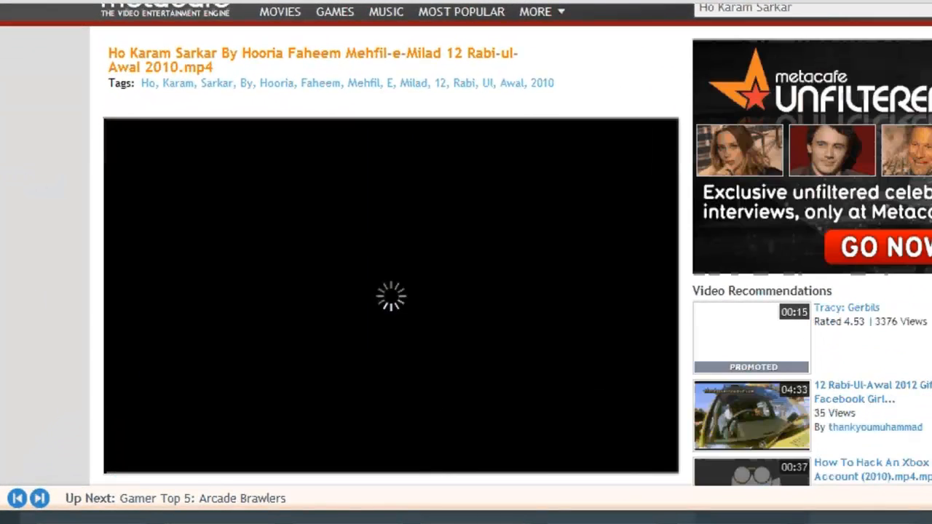
Step: View the Ho Karam Sarkar video page and compare it with the interface traffic in WinBox
{"action": "scroll", "coordinate": [466, 263], "scroll_direction": "down", "scroll_amount": 2}
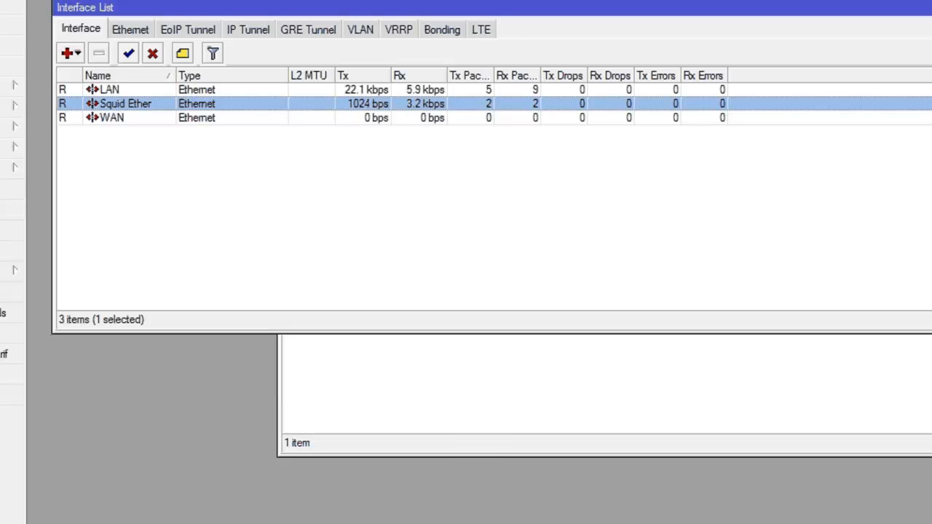
{"action": "left_click", "coordinate": [338, 523]}
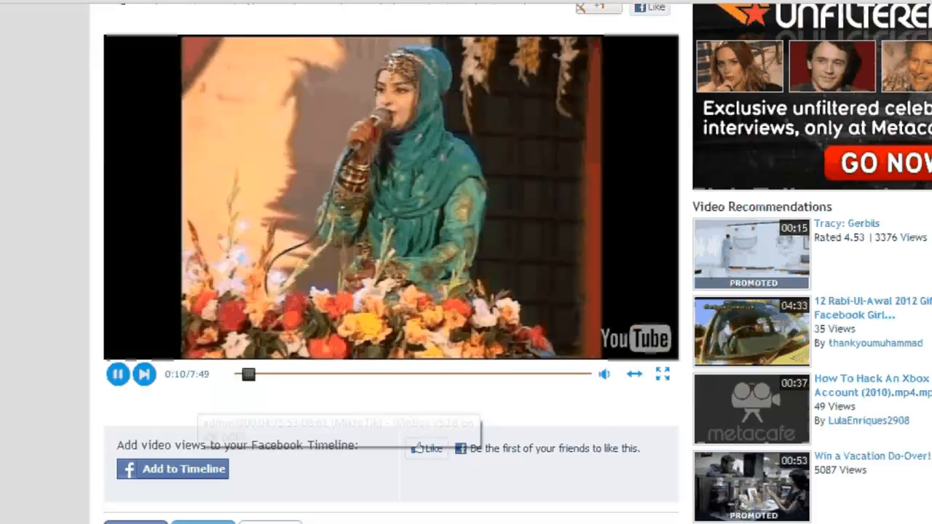
{"action": "scroll", "coordinate": [466, 262], "scroll_direction": "up", "scroll_amount": 3}
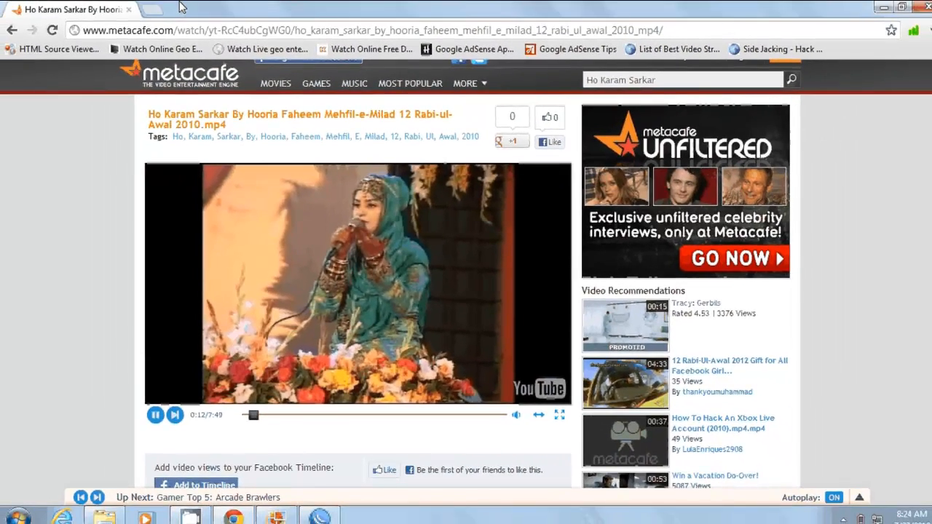
Step: Open a new browser tab, close the Metacafe video tab, and switch back to WinBox
{"action": "left_click", "coordinate": [151, 10]}
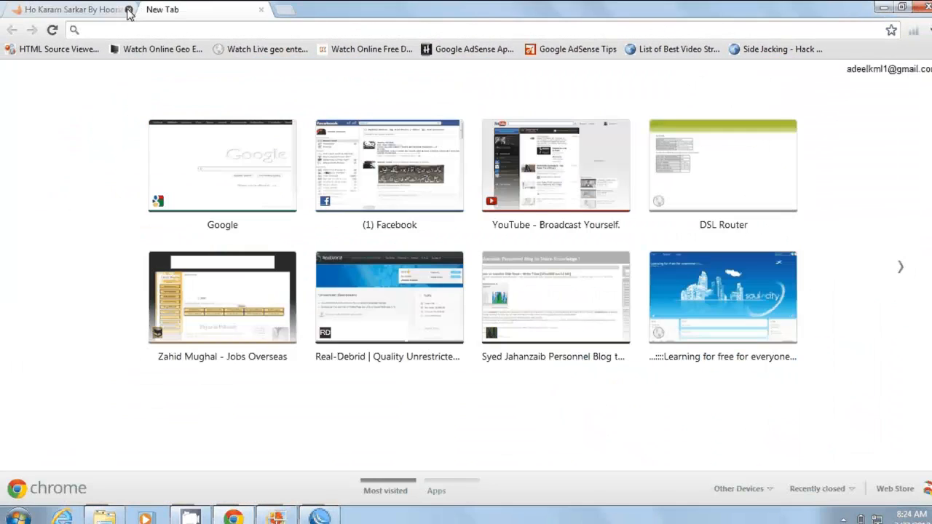
{"action": "left_click", "coordinate": [129, 11]}
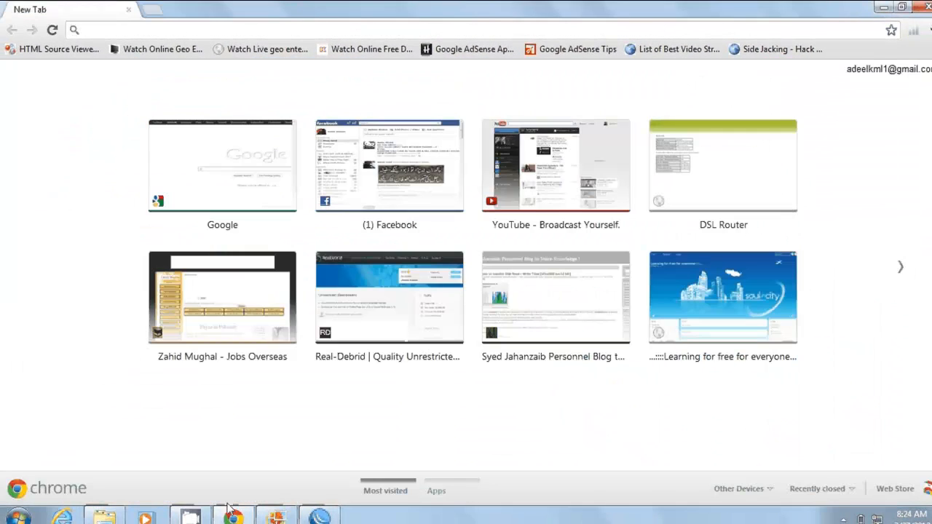
{"action": "left_click", "coordinate": [233, 516]}
{"action": "left_click", "coordinate": [320, 516]}
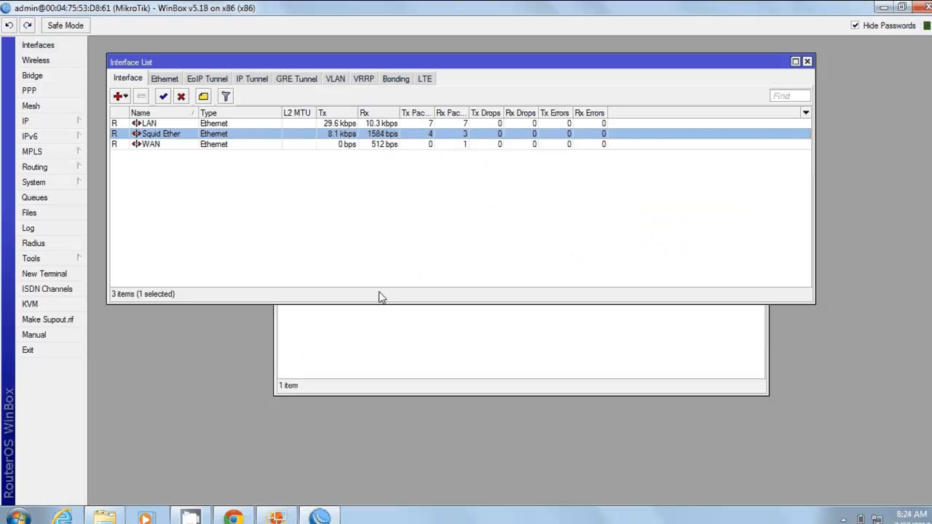
Step: Add a new Hotspot user profile named 512k
{"action": "left_click", "coordinate": [379, 313]}
{"action": "left_click", "coordinate": [384, 170]}
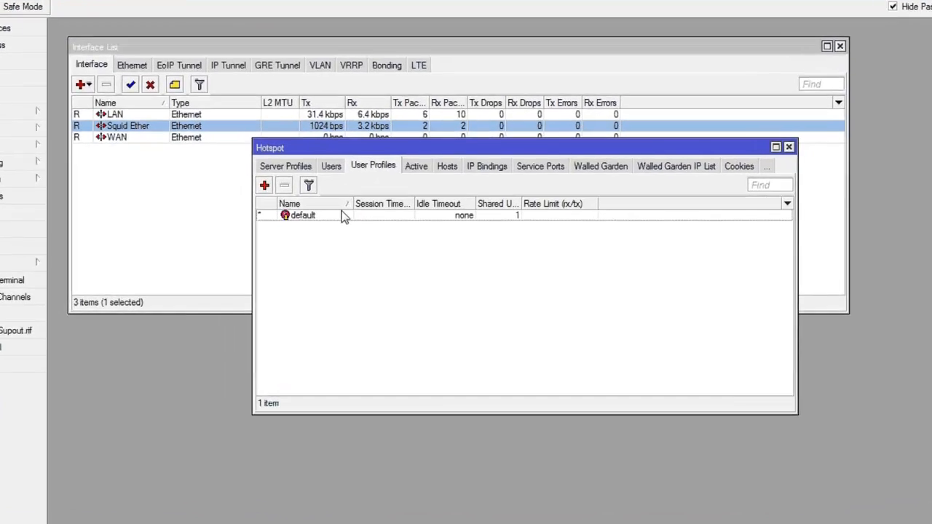
{"action": "left_click", "coordinate": [353, 215]}
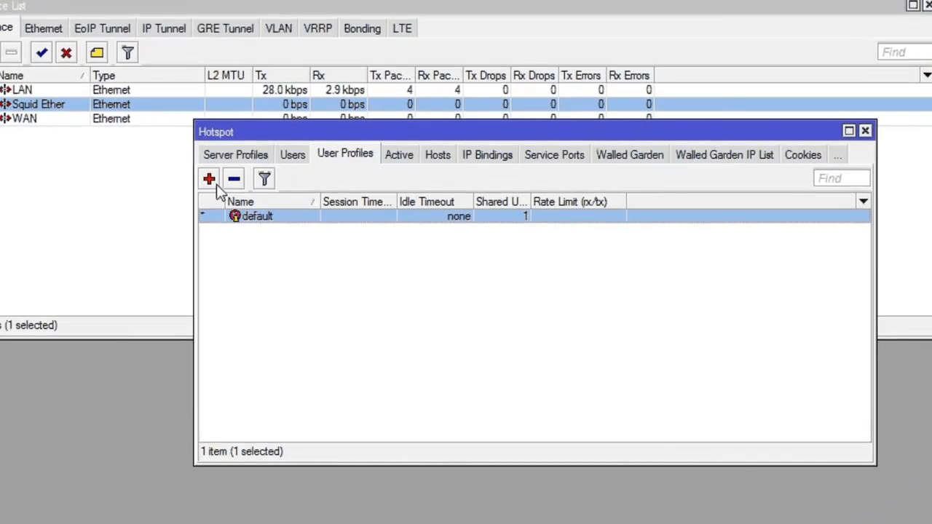
{"action": "left_click", "coordinate": [285, 188]}
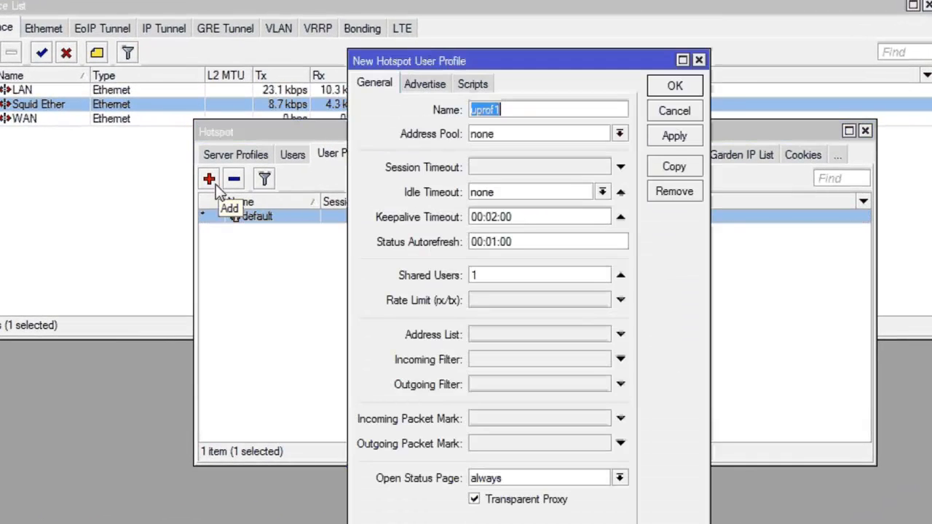
{"action": "type", "text": "512k"}
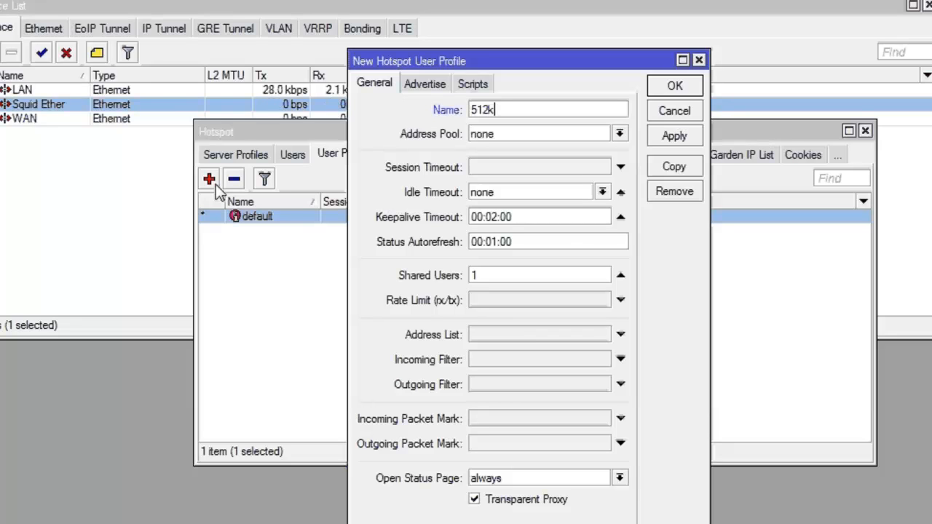
Step: Set the new user profile's rx/tx rate limit to 512000/512000
{"action": "key", "text": "Tab"}
{"action": "key", "text": "Tab"}
{"action": "key", "text": "Tab"}
{"action": "key", "text": "Tab"}
{"action": "key", "text": "Tab"}
{"action": "key", "text": "Tab"}
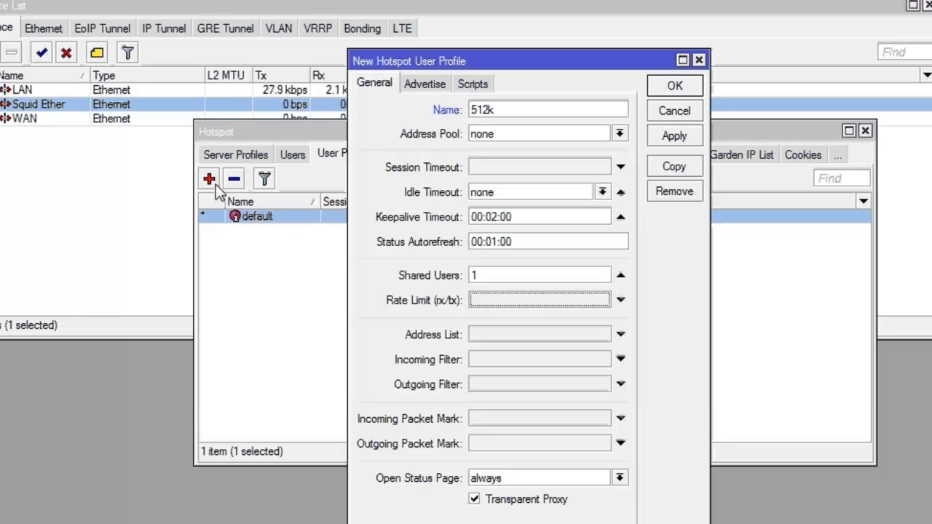
{"action": "type", "text": "512000"}
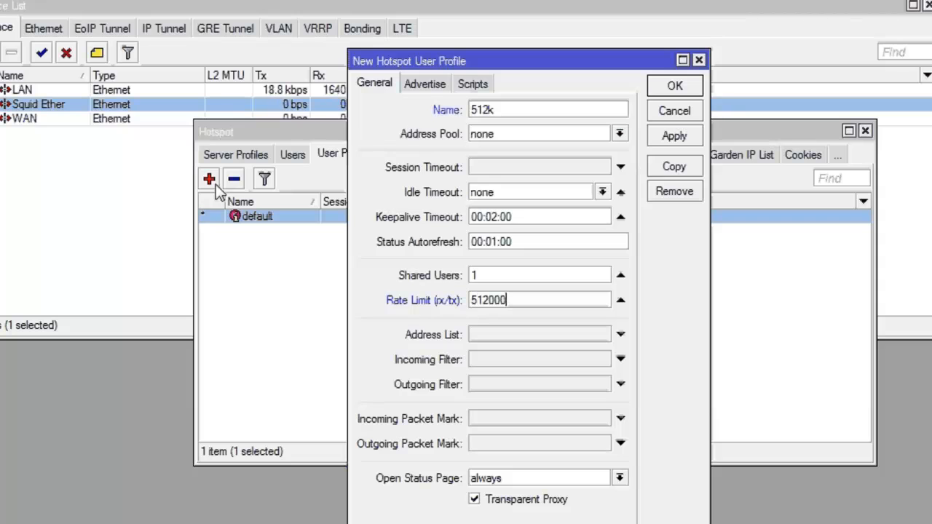
{"action": "type", "text": "/512000"}
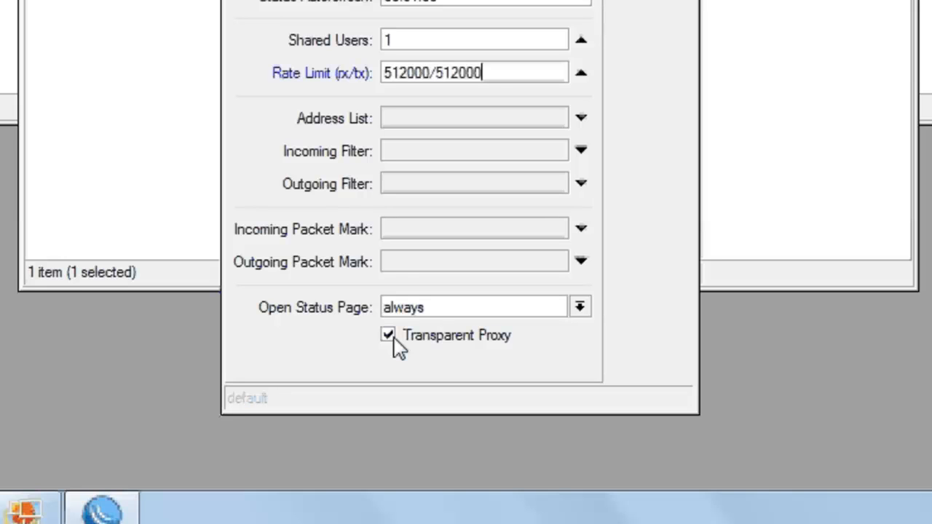
Step: Disable Transparent Proxy for the 512k user profile, save the profile, and close the Hotspot settings
{"action": "left_click", "coordinate": [390, 336]}
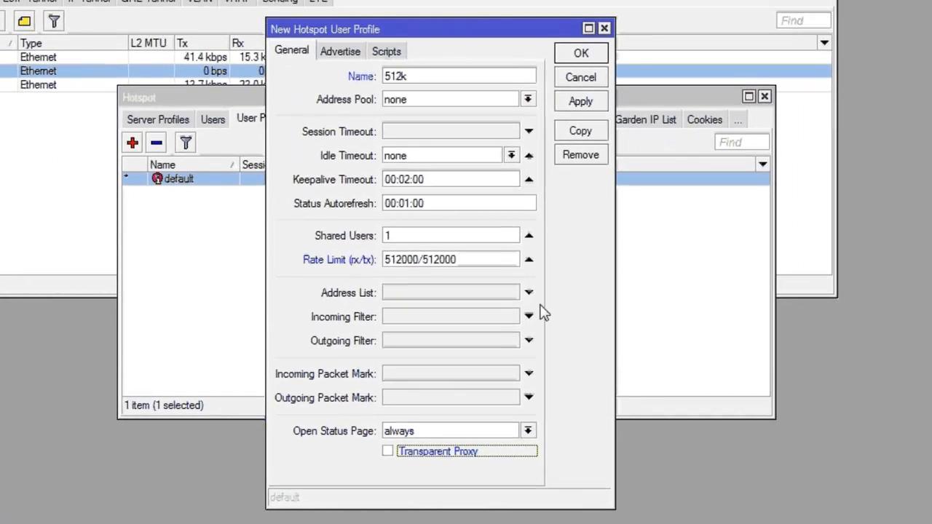
{"action": "left_click", "coordinate": [581, 55]}
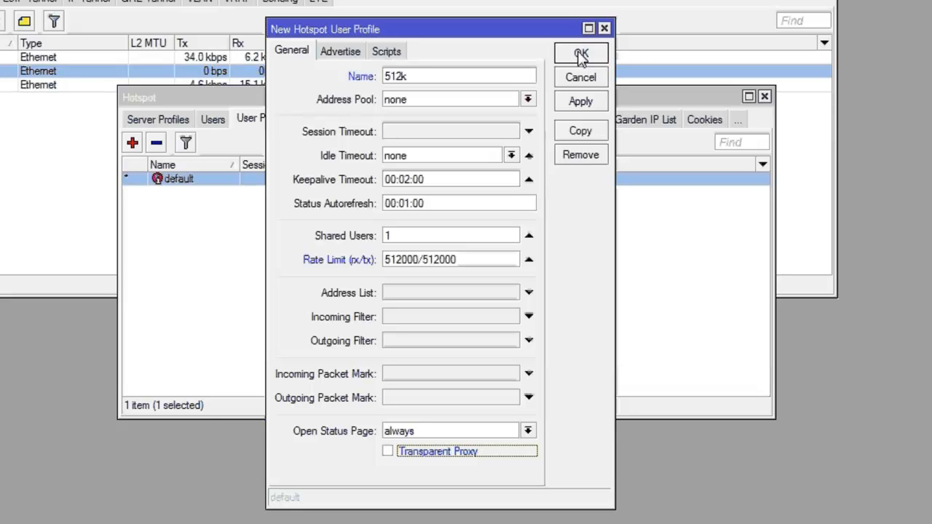
{"action": "left_click", "coordinate": [580, 55]}
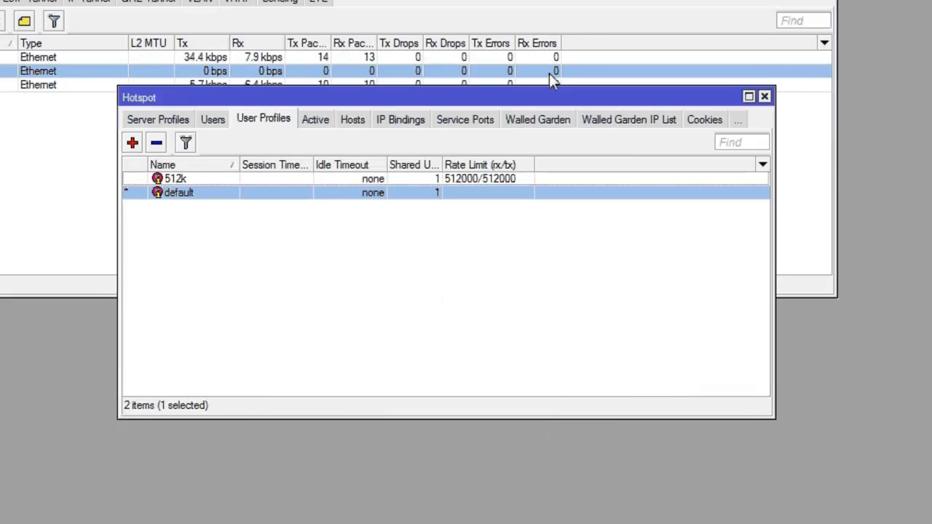
{"action": "left_click", "coordinate": [765, 97]}
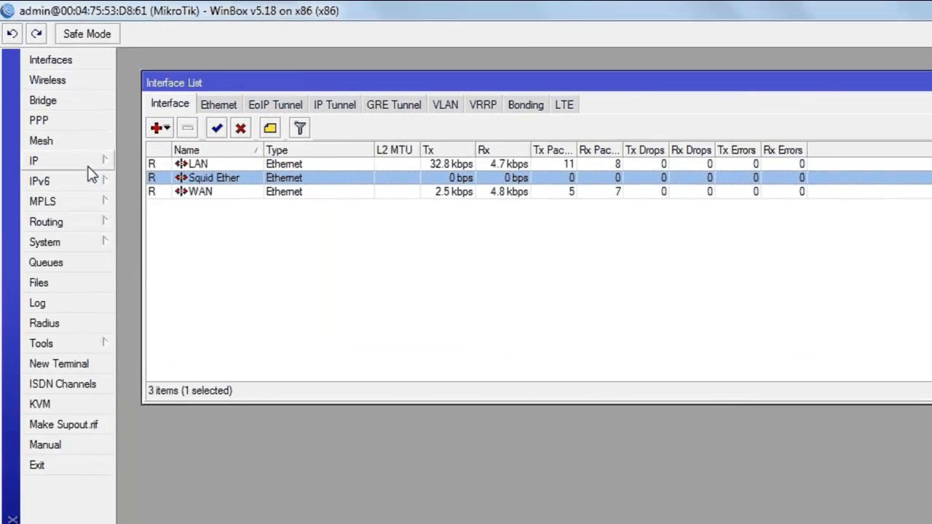
Step: Examine the firewall's dstnat rule for TCP port 80 and its redirect action, then close the firewall settings
{"action": "left_click", "coordinate": [85, 163]}
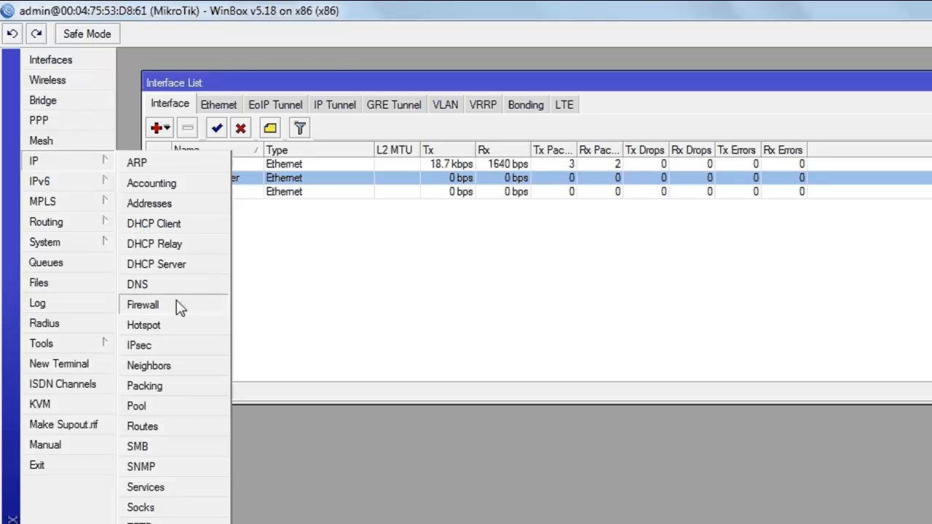
{"action": "left_click", "coordinate": [180, 305]}
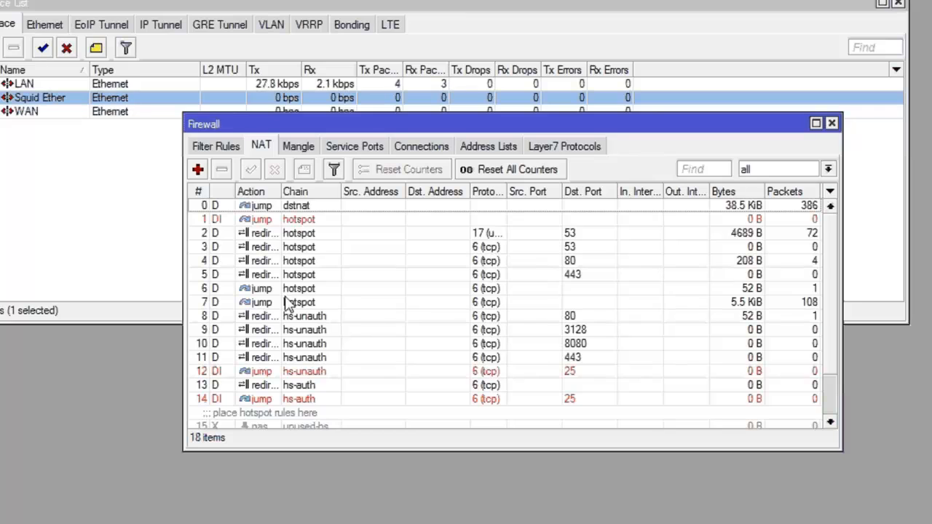
{"action": "left_click", "coordinate": [288, 305]}
{"action": "scroll", "coordinate": [287, 305], "scroll_direction": "down", "scroll_amount": 2}
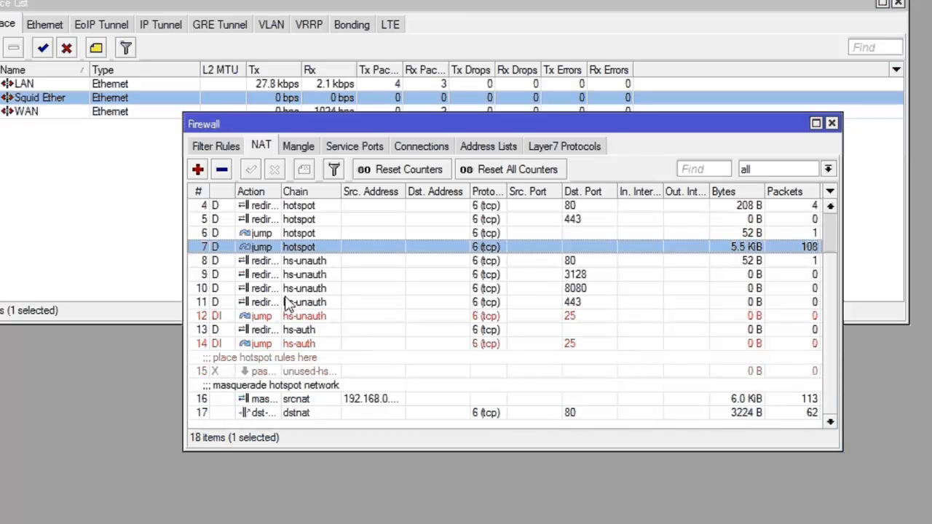
{"action": "left_click", "coordinate": [309, 413]}
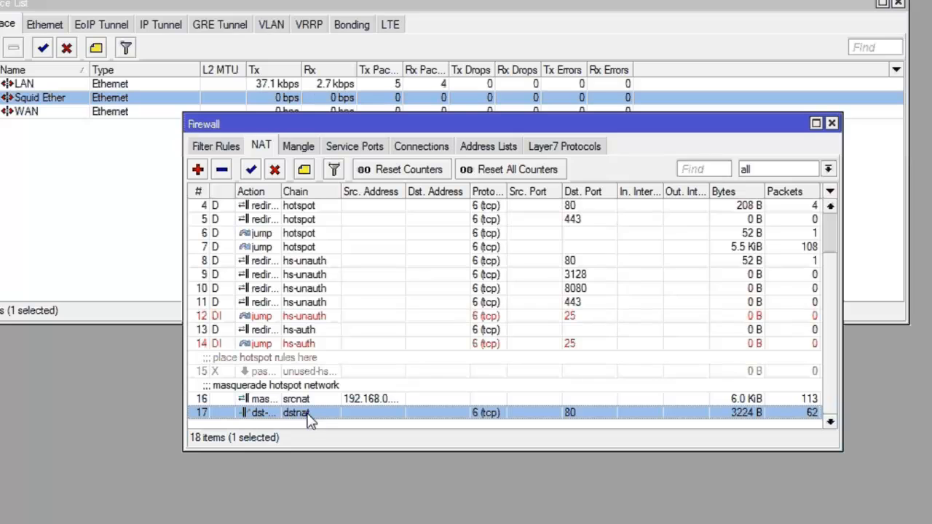
{"action": "mouse_move", "coordinate": [250, 523]}
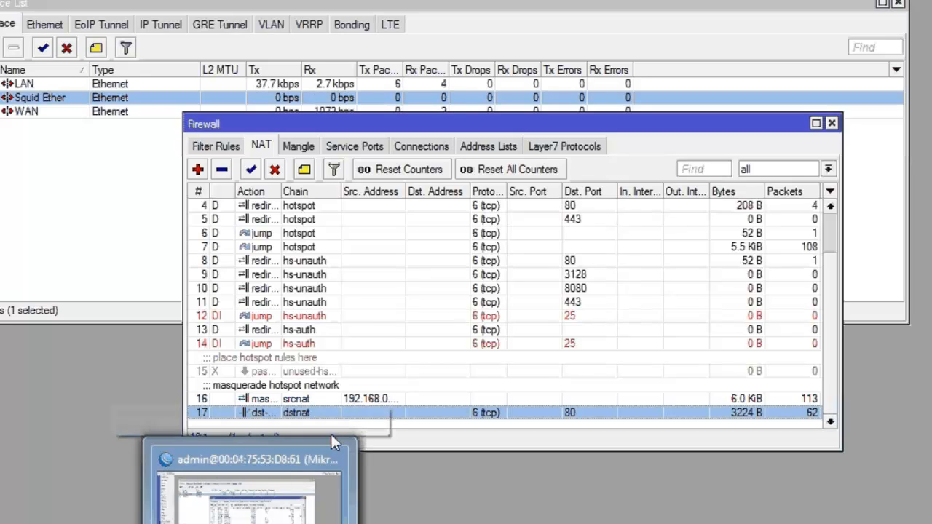
{"action": "double_click", "coordinate": [398, 412]}
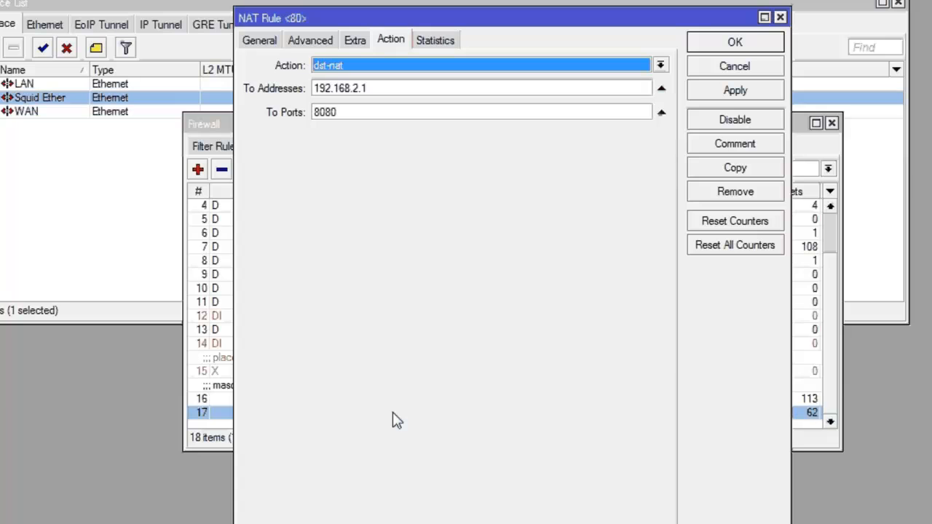
{"action": "left_click", "coordinate": [780, 17]}
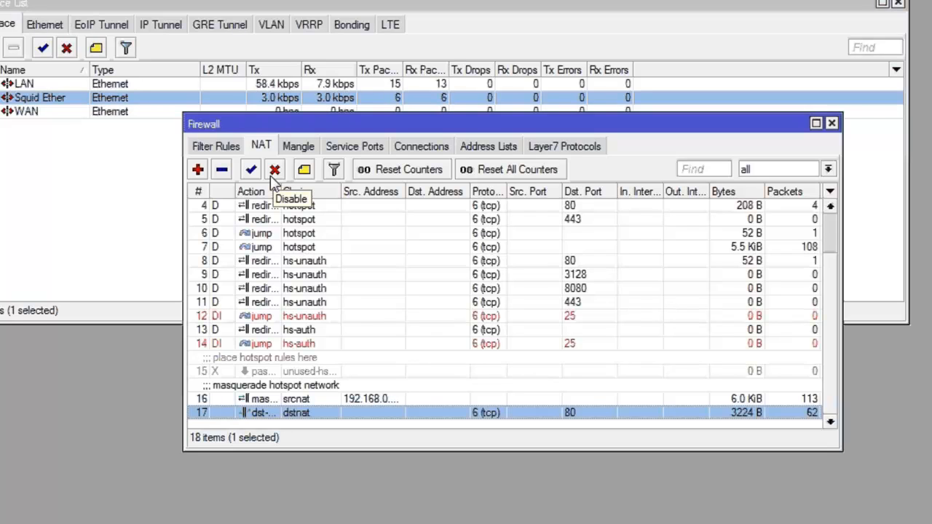
{"action": "left_click", "coordinate": [831, 124]}
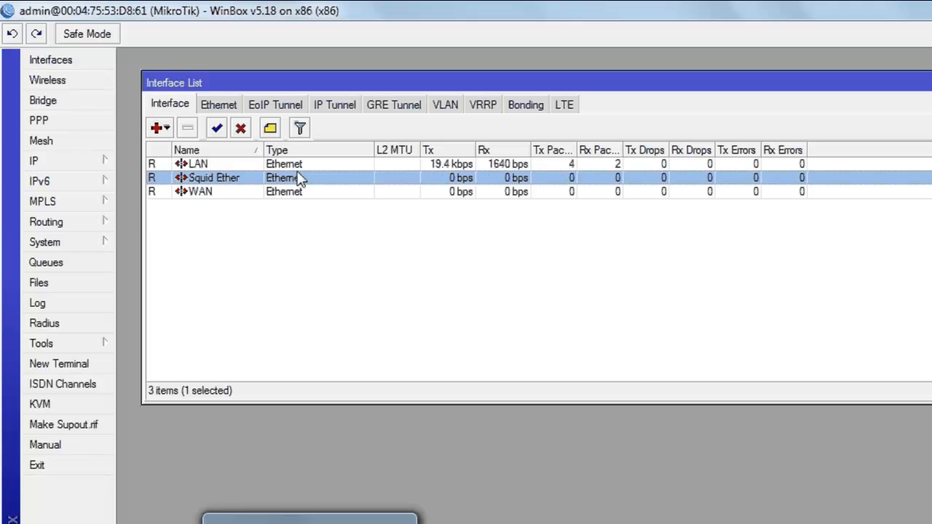
Step: Reopen the Hotspot settings and review the 512k user profile
{"action": "left_click", "coordinate": [95, 163]}
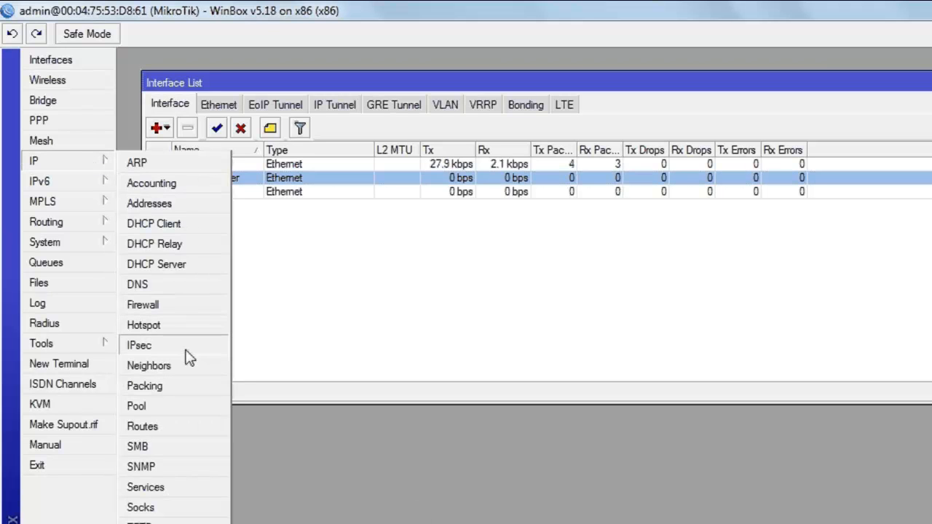
{"action": "left_click", "coordinate": [176, 326]}
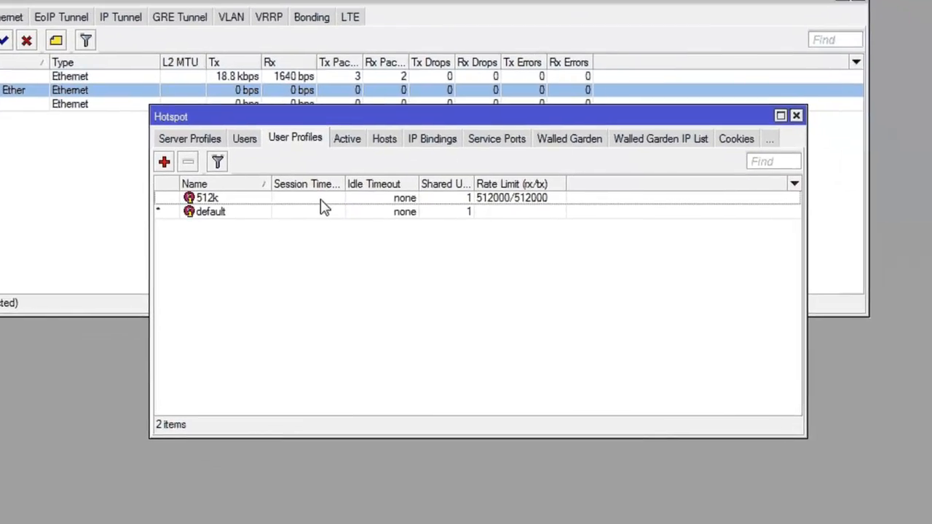
{"action": "double_click", "coordinate": [553, 286]}
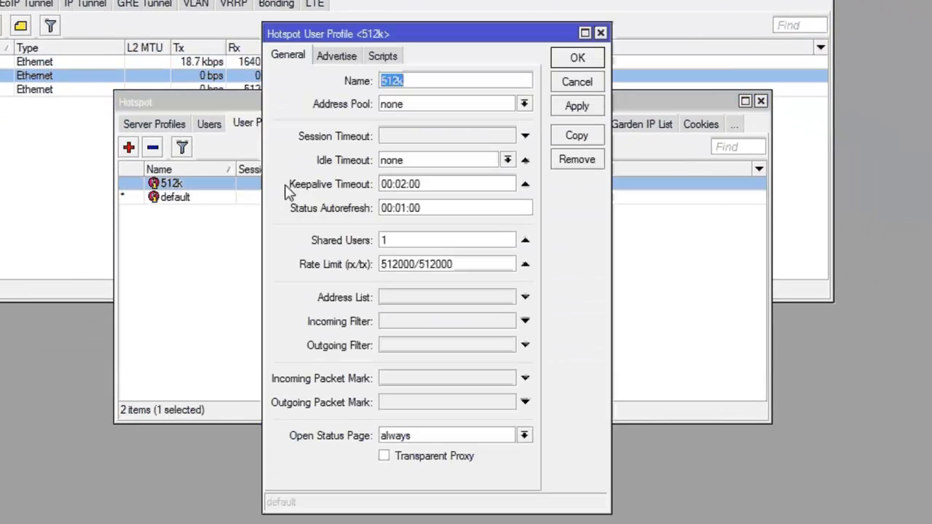
{"action": "left_click", "coordinate": [601, 34]}
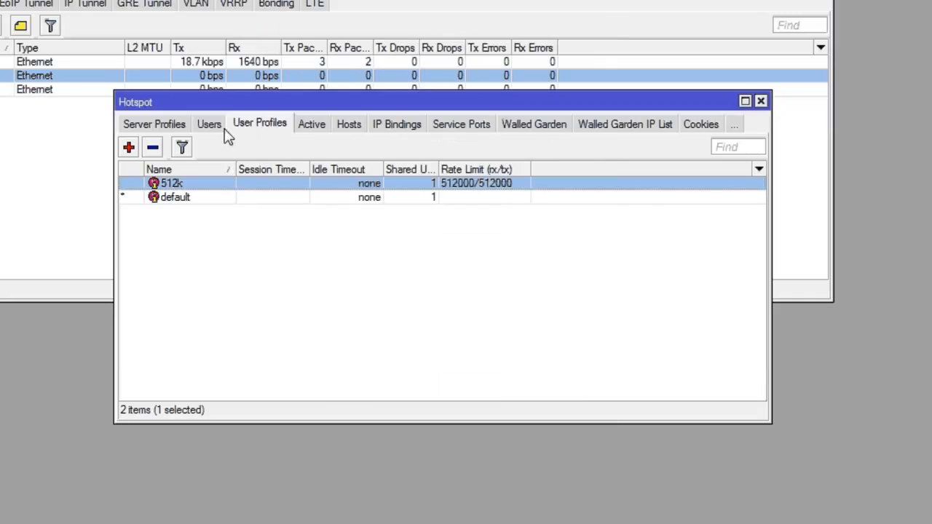
Step: Assign the 512k profile to the Hotspot user admin and save the user
{"action": "left_click", "coordinate": [210, 125]}
{"action": "double_click", "coordinate": [242, 184]}
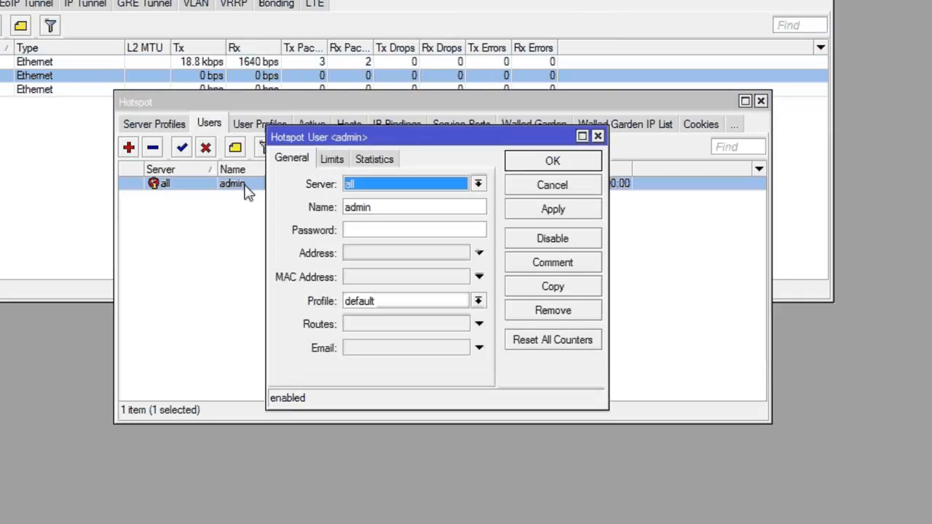
{"action": "left_click", "coordinate": [404, 302]}
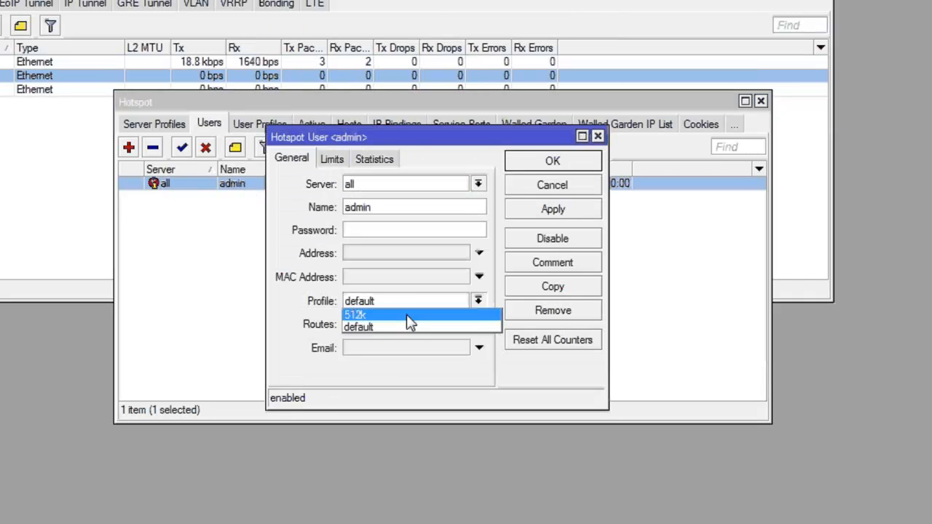
{"action": "left_click", "coordinate": [407, 315]}
{"action": "left_click", "coordinate": [552, 210]}
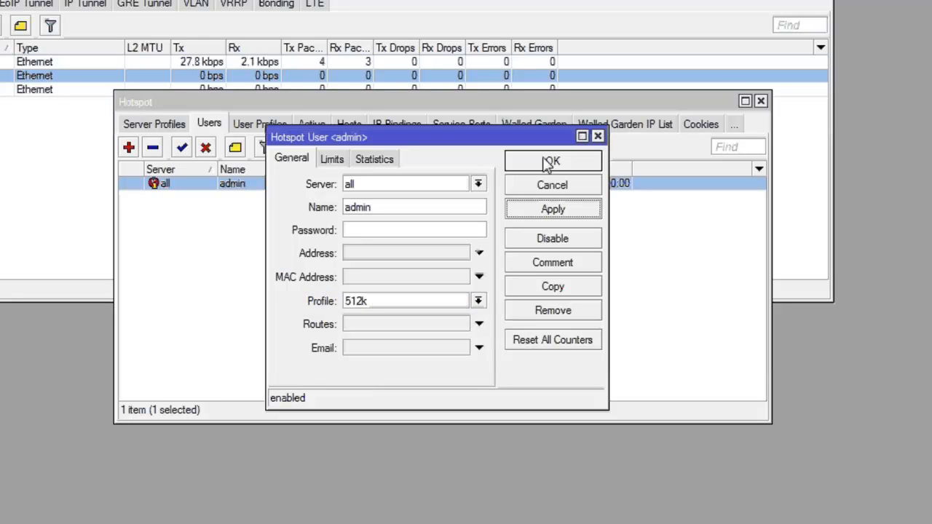
{"action": "left_click", "coordinate": [551, 162]}
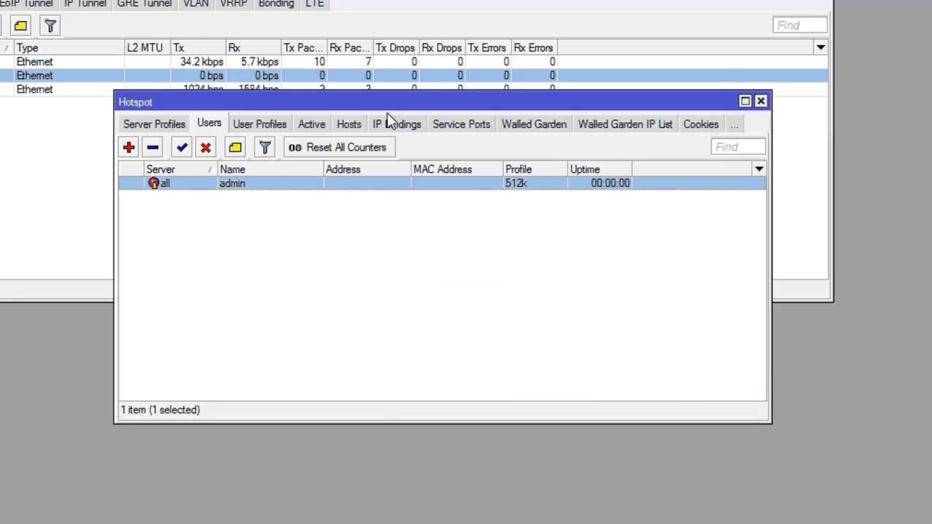
Step: Remove the admin user's active Hotspot session and return to the Hotspot user list
{"action": "left_click", "coordinate": [313, 129]}
{"action": "left_click", "coordinate": [249, 185]}
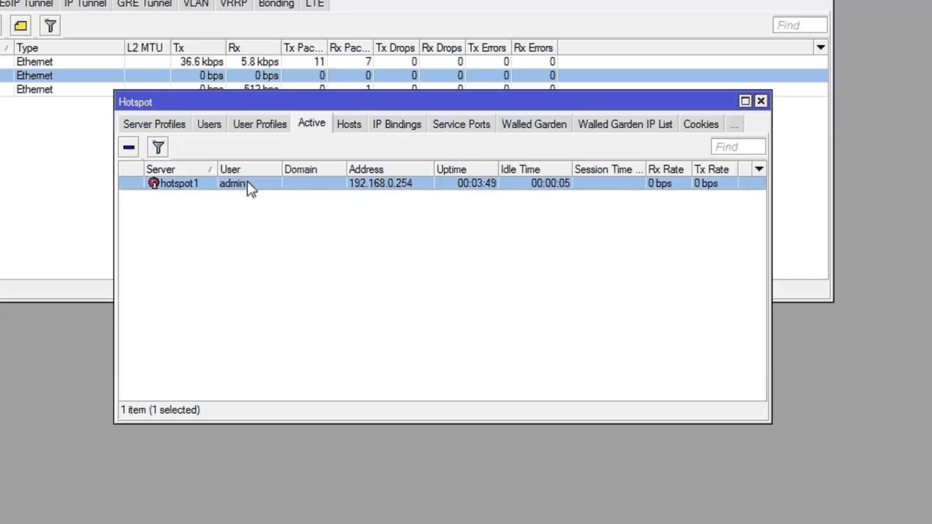
{"action": "left_click", "coordinate": [129, 148]}
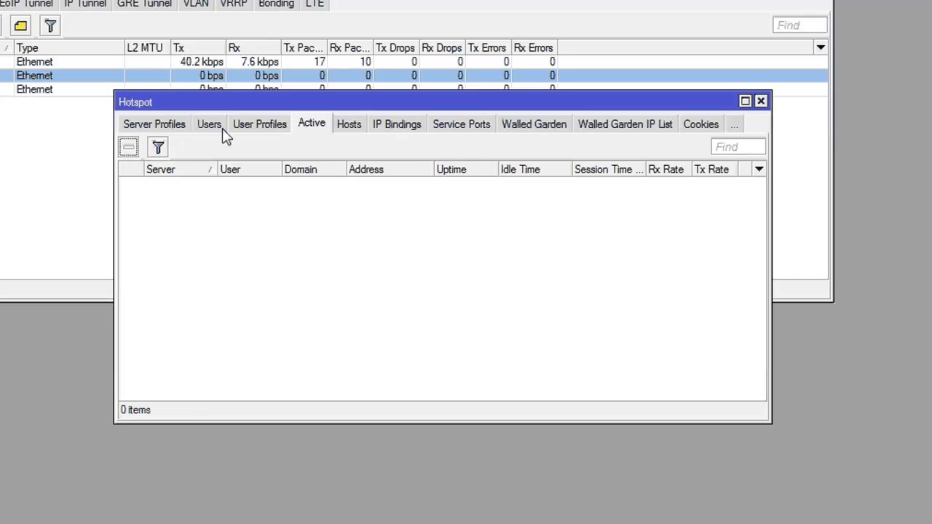
{"action": "left_click", "coordinate": [211, 127]}
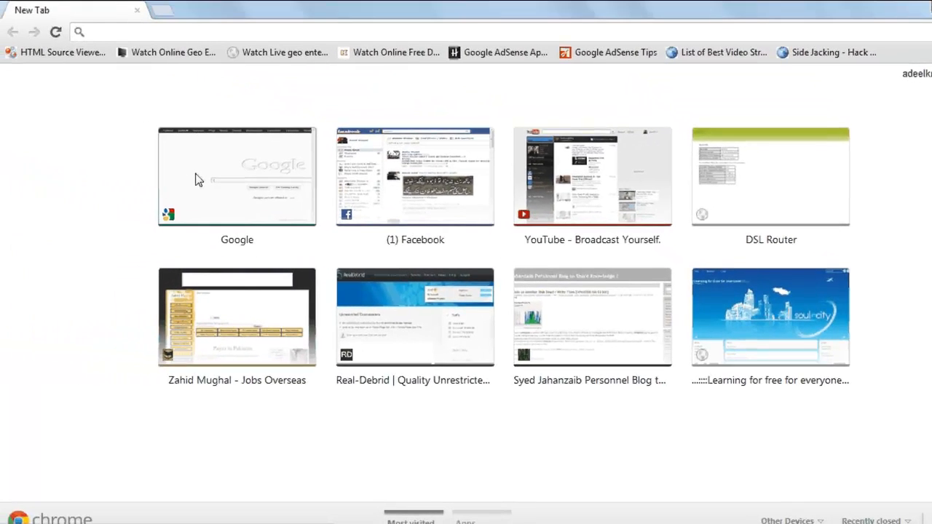
Step: Open Google in Chrome and log in on the Hotspot gateway page with the Hotspot username
{"action": "left_click", "coordinate": [197, 180]}
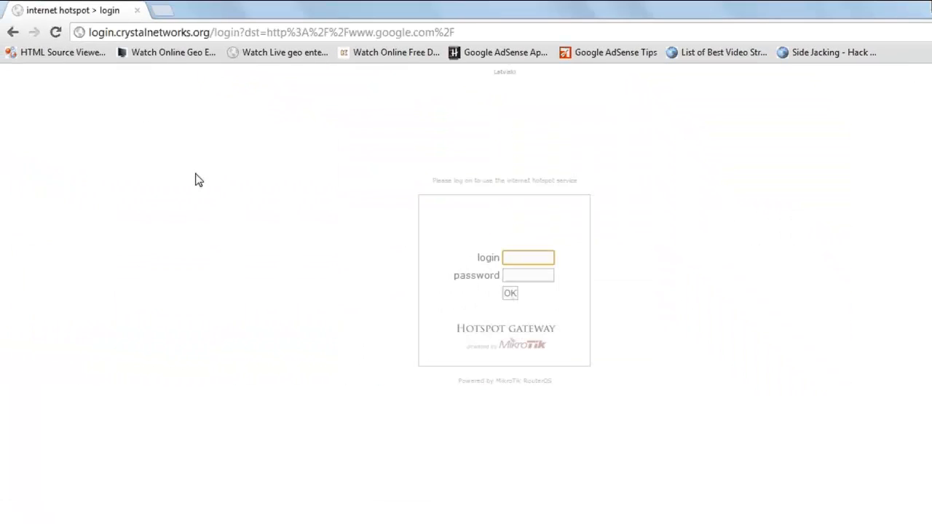
{"action": "type", "text": "as"}
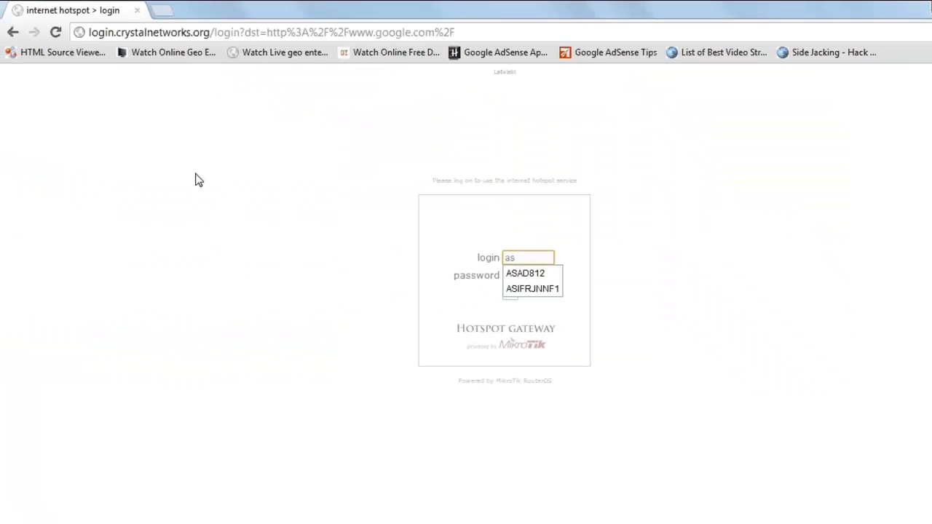
{"action": "key", "text": "BackSpace"}
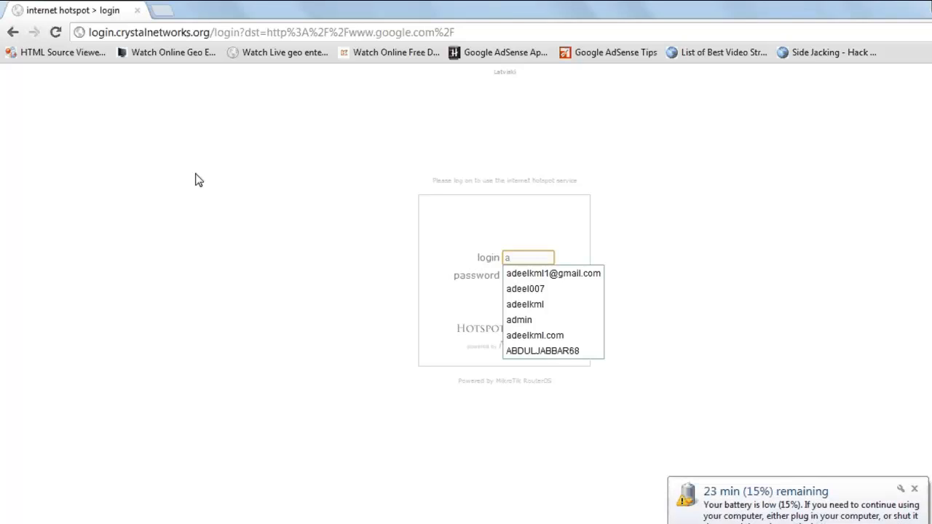
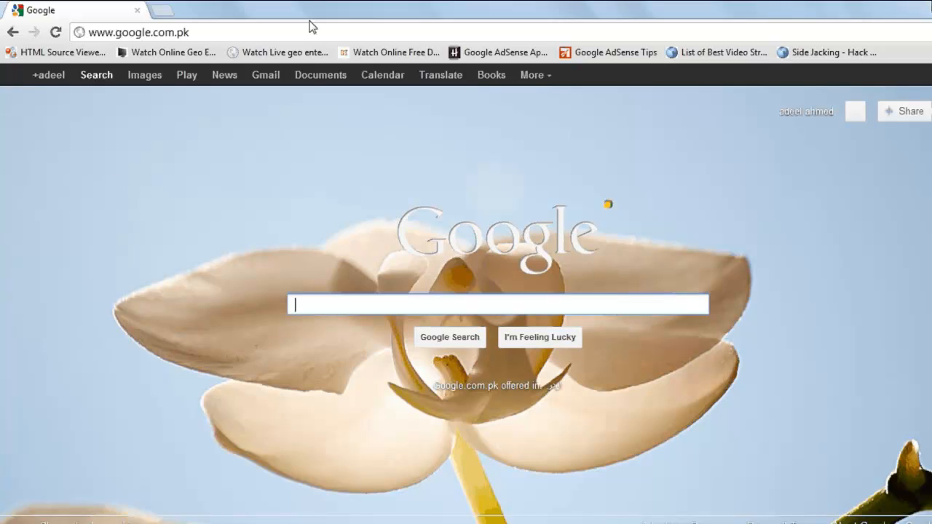
Step: Go to metacafe.com in the current browser tab
{"action": "left_click", "coordinate": [313, 32]}
{"action": "type", "text": "metacafe.com"}
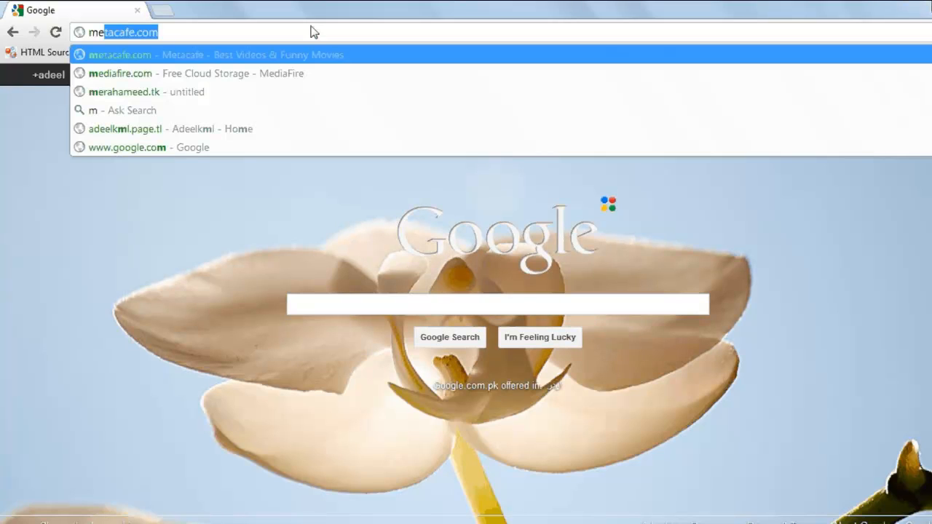
{"action": "key", "text": "Return"}
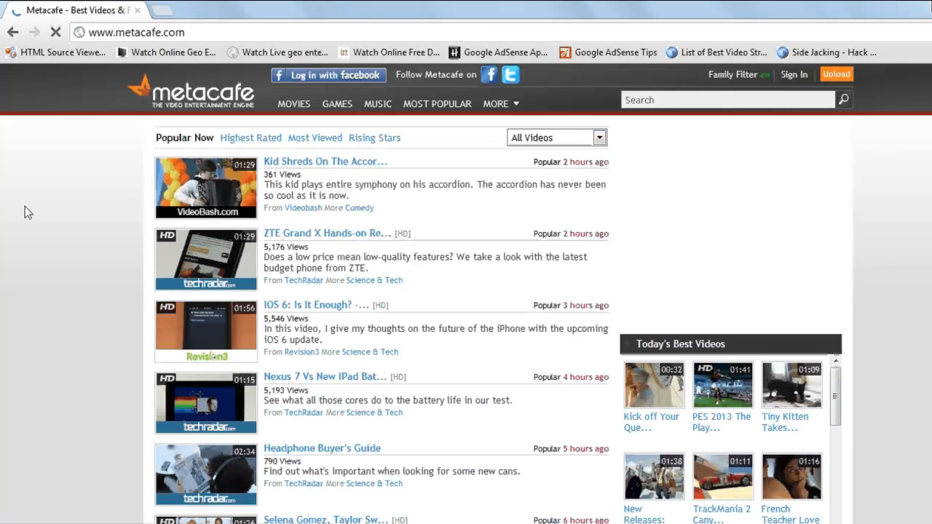
Step: Search Metacafe for "ho karam sarkar" and look through the results
{"action": "left_click", "coordinate": [670, 97]}
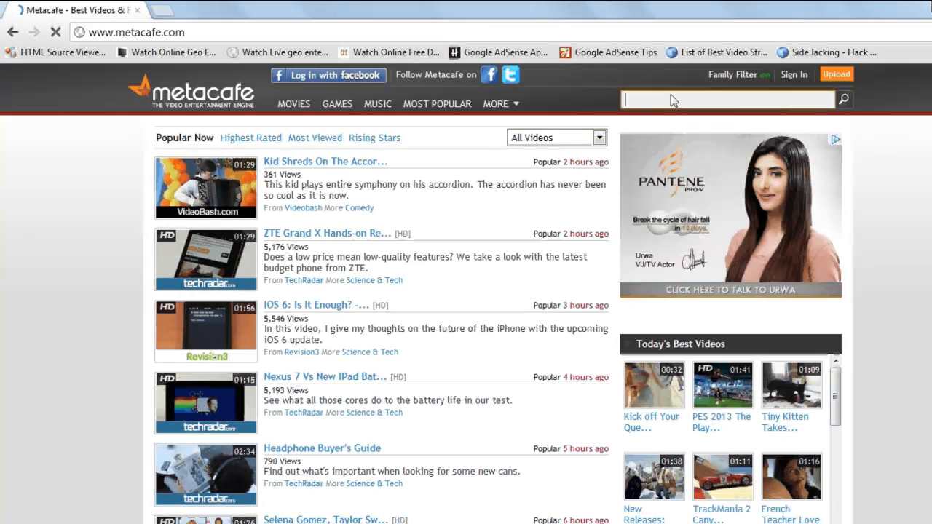
{"action": "type", "text": "ho kara"}
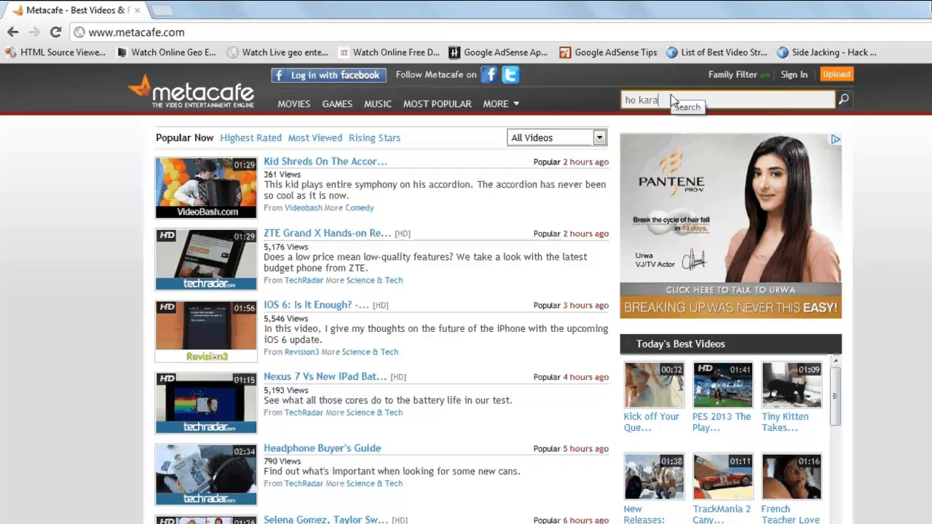
{"action": "type", "text": "m ear"}
{"action": "type", "text": "k"}
{"action": "type", "text": "ar"}
{"action": "key", "text": "Return"}
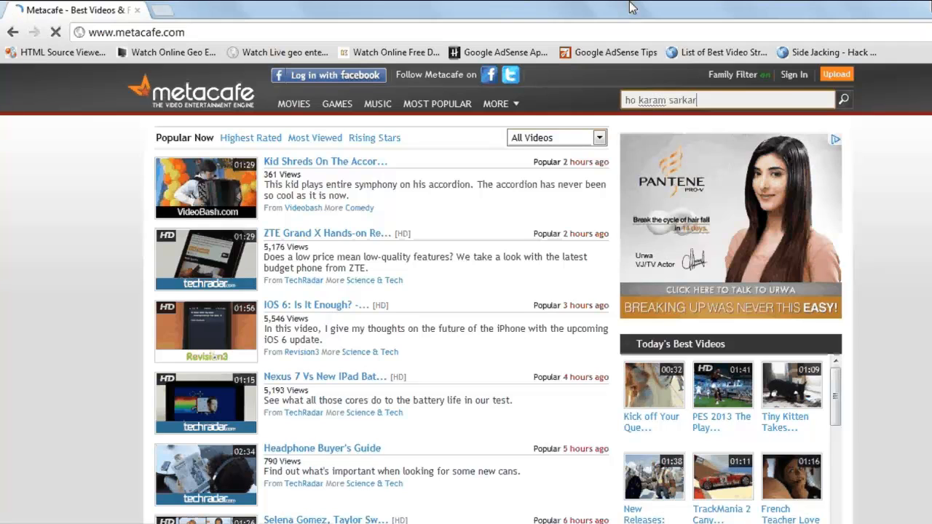
{"action": "scroll", "coordinate": [72, 175], "scroll_direction": "down", "scroll_amount": 10}
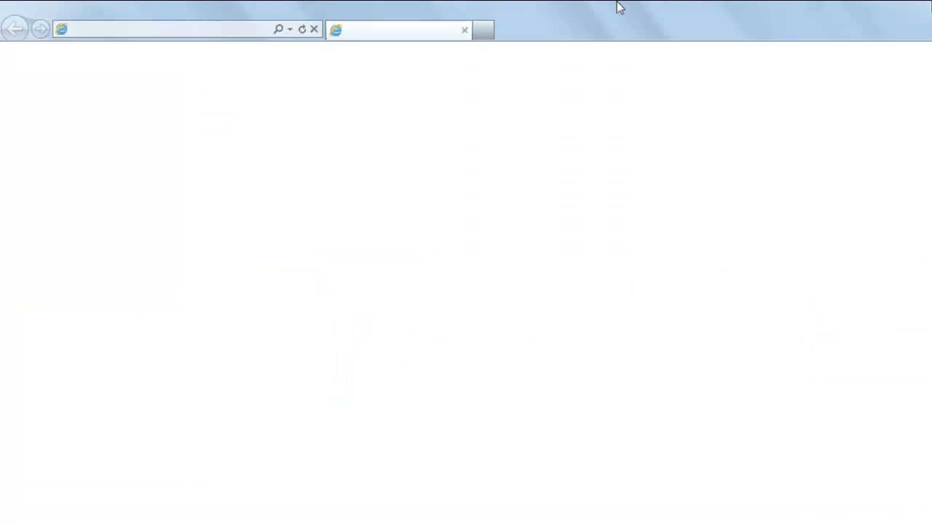
Step: Open metacafe.com in Internet Explorer, then open a suggested Metacafe address from the browsing history
{"action": "left_click", "coordinate": [224, 29]}
{"action": "type", "text": "m"}
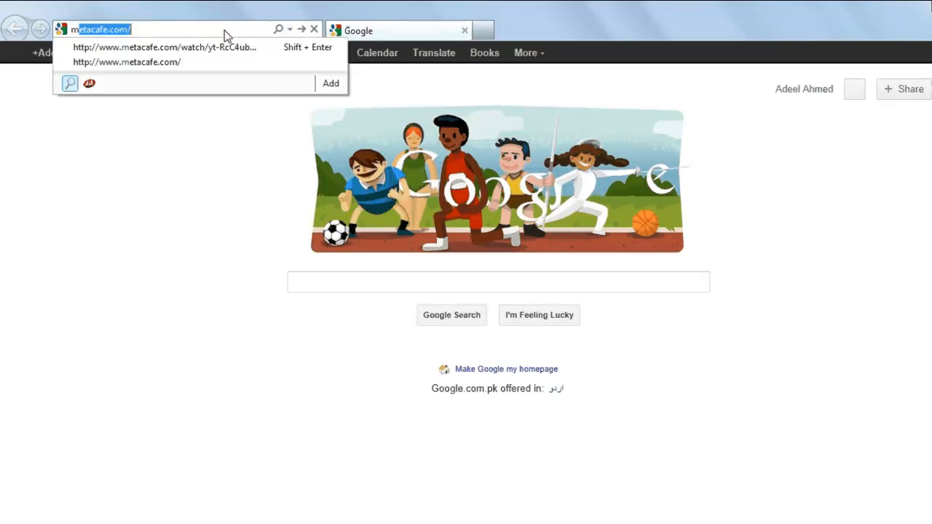
{"action": "type", "text": "etacafe"}
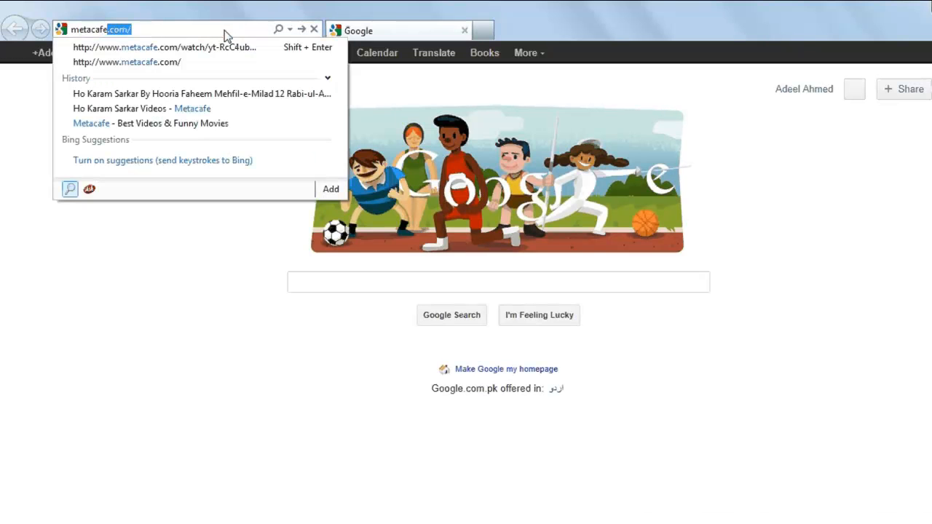
{"action": "key", "text": "Return"}
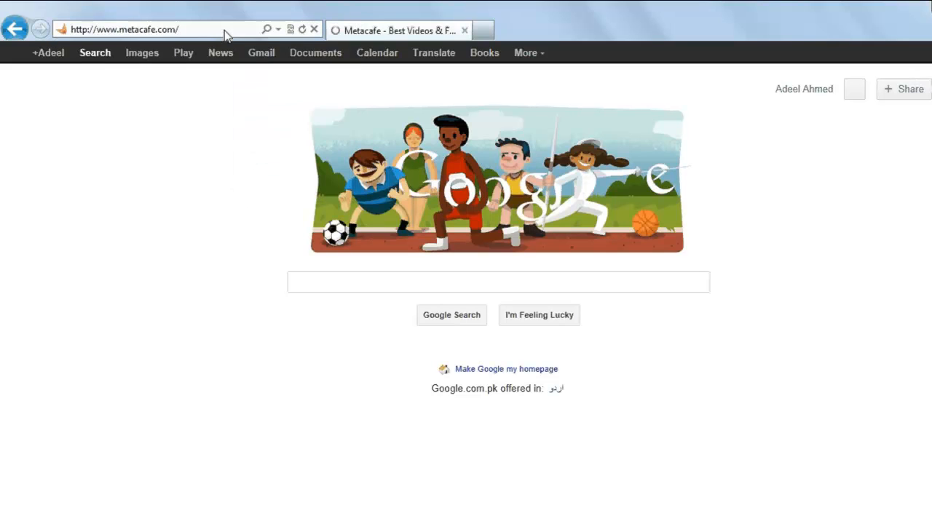
{"action": "left_click", "coordinate": [225, 32]}
{"action": "type", "text": "met"}
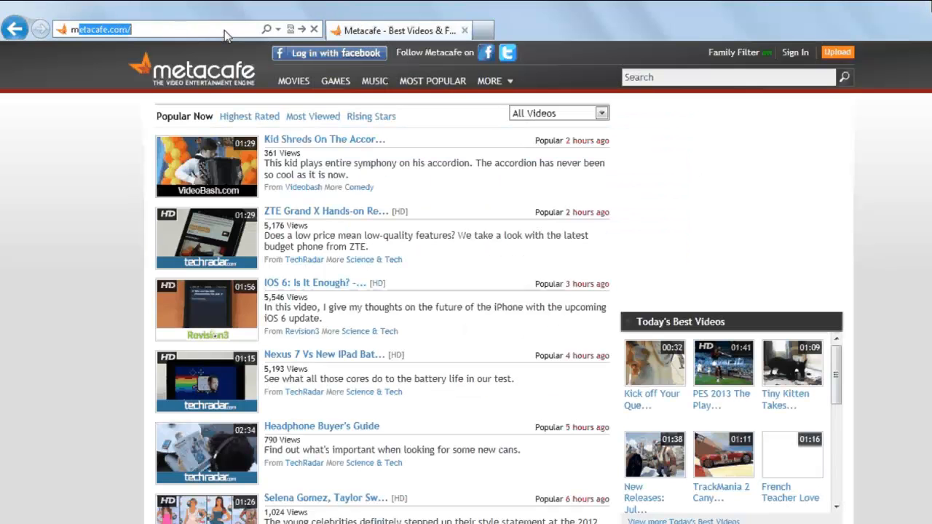
{"action": "left_click", "coordinate": [168, 62]}
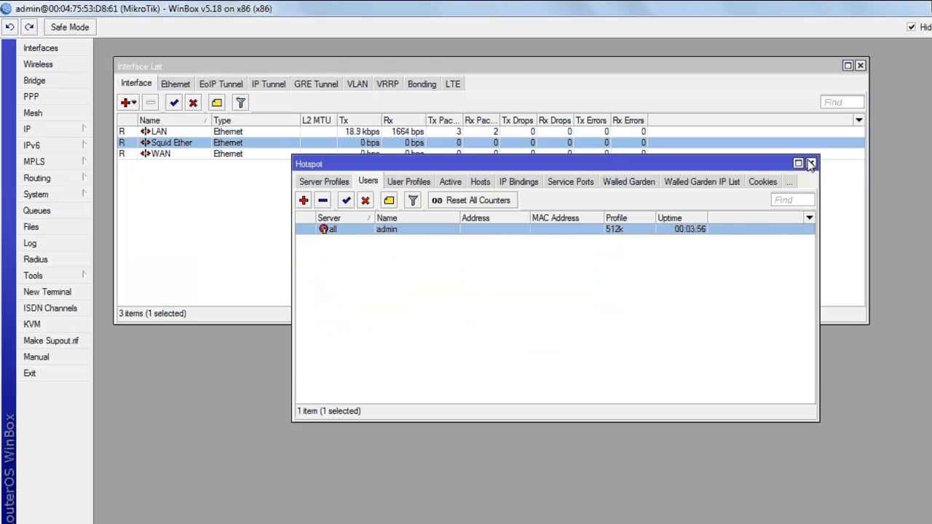
Step: In WinBox, close the Hotspot window and start a firewall mangle rule on the postrouting chain matching DSCP (TOS) 12
{"action": "left_click", "coordinate": [811, 163]}
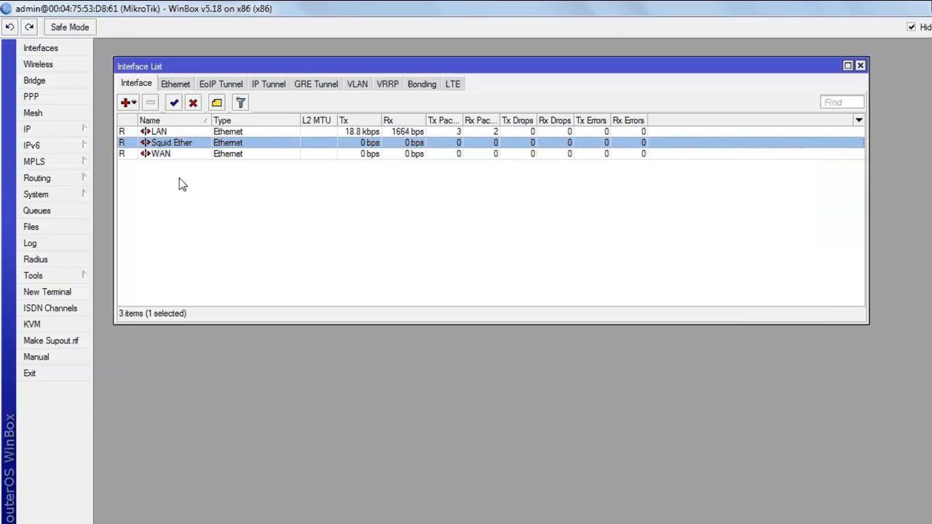
{"action": "left_click", "coordinate": [28, 128]}
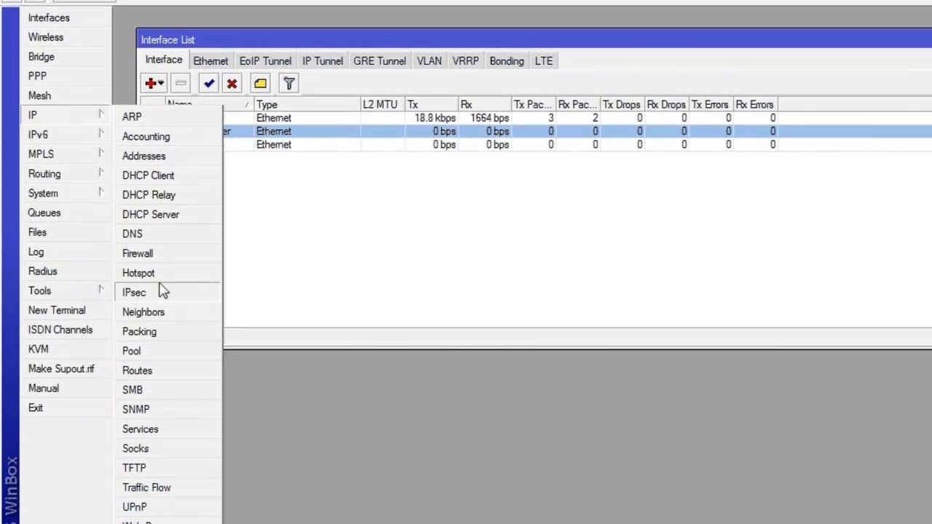
{"action": "left_click", "coordinate": [170, 263]}
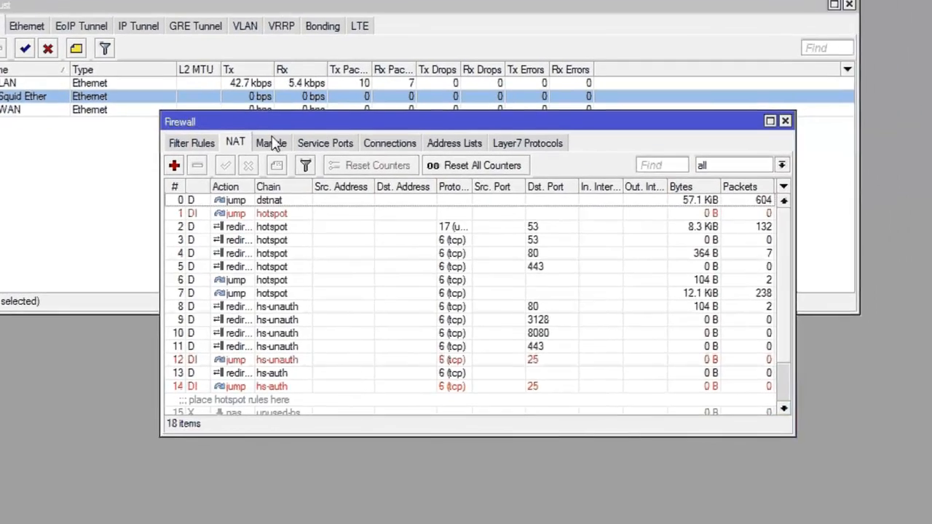
{"action": "left_click", "coordinate": [455, 178]}
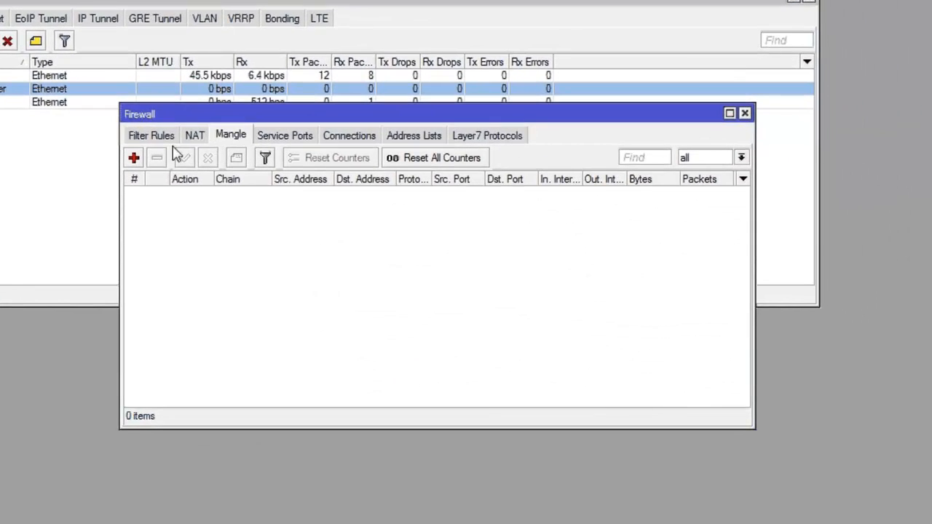
{"action": "left_click", "coordinate": [134, 159]}
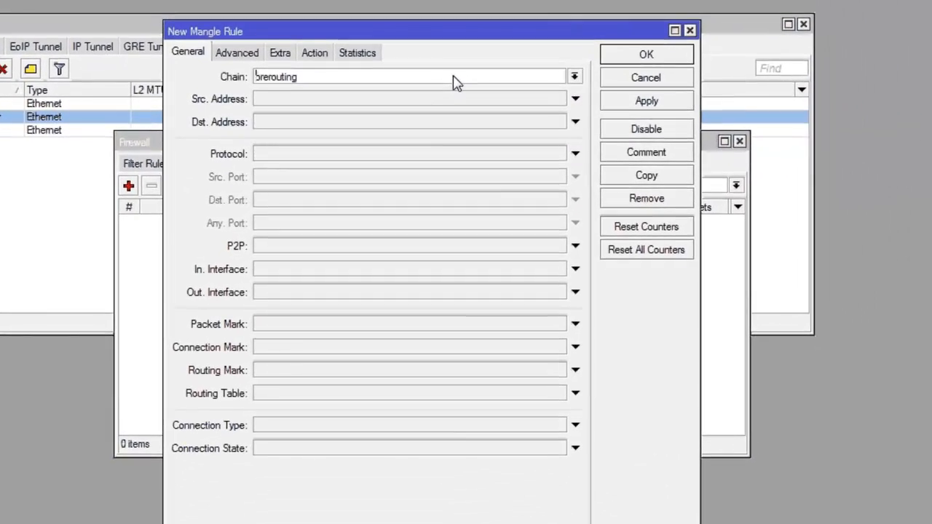
{"action": "left_click", "coordinate": [574, 77]}
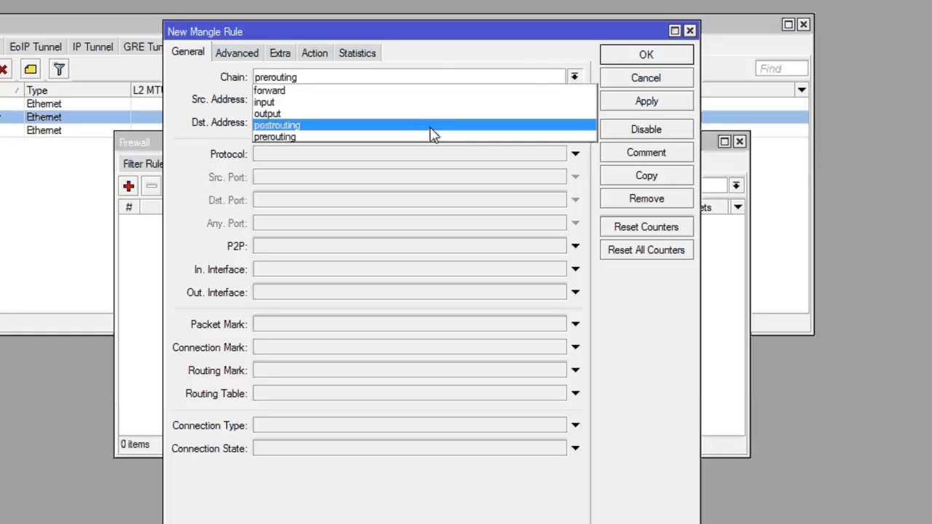
{"action": "left_click", "coordinate": [430, 127]}
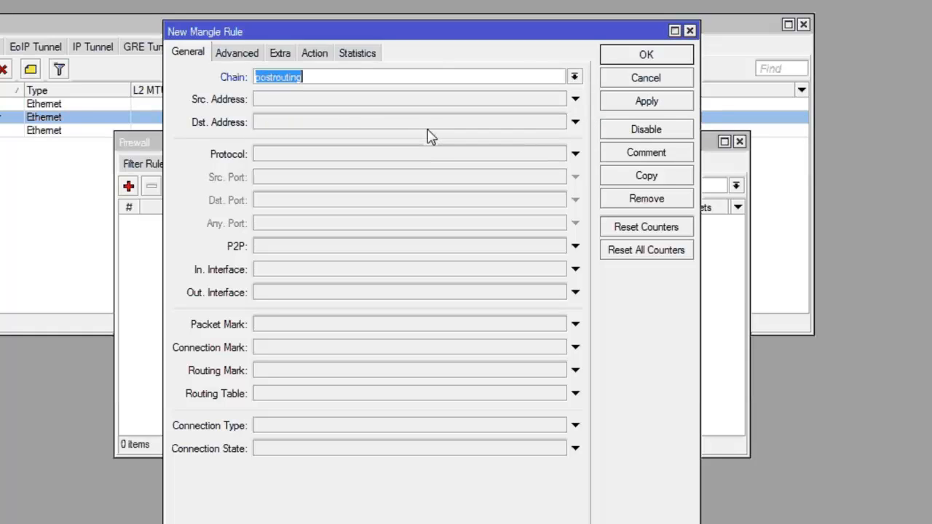
{"action": "left_click", "coordinate": [238, 54]}
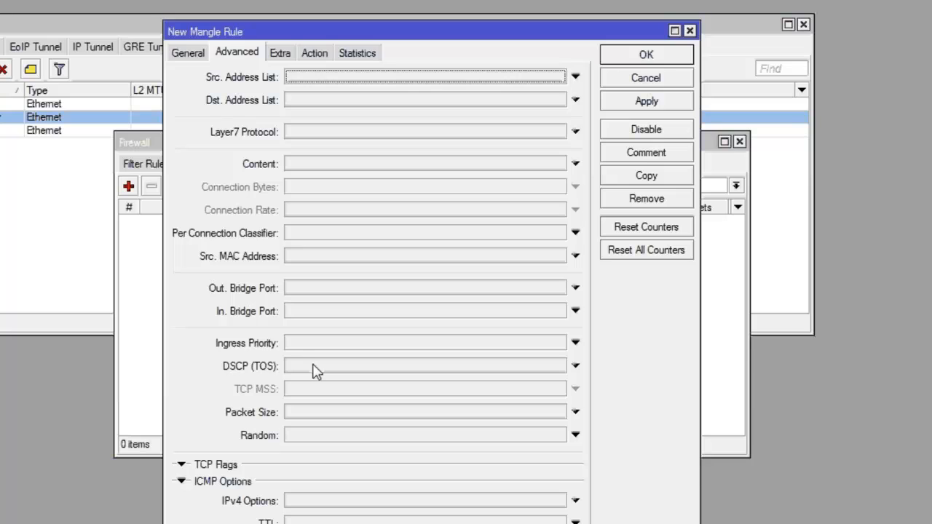
{"action": "left_click", "coordinate": [314, 369]}
{"action": "type", "text": "12"}
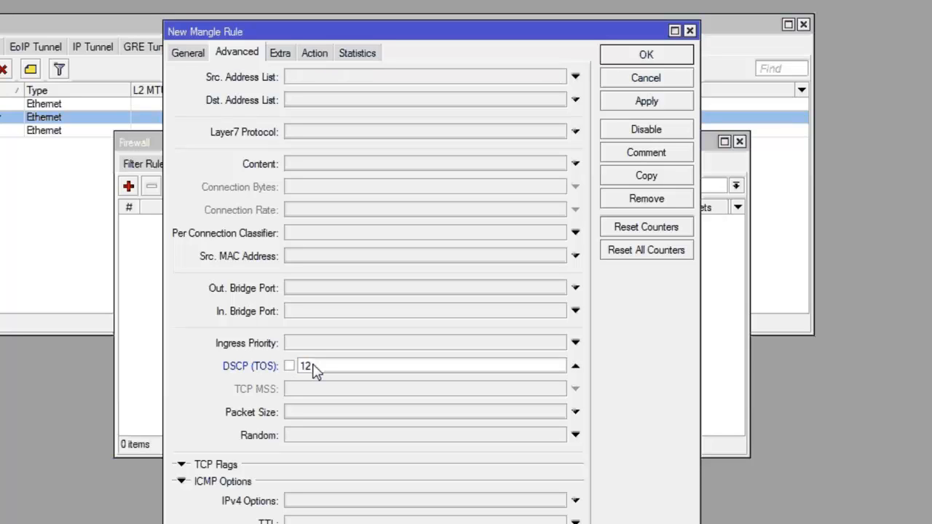
Step: Set the mangle rule to mark packets as mark-proxy with Passthrough disabled, then save it and close the Firewall window
{"action": "left_click", "coordinate": [313, 54]}
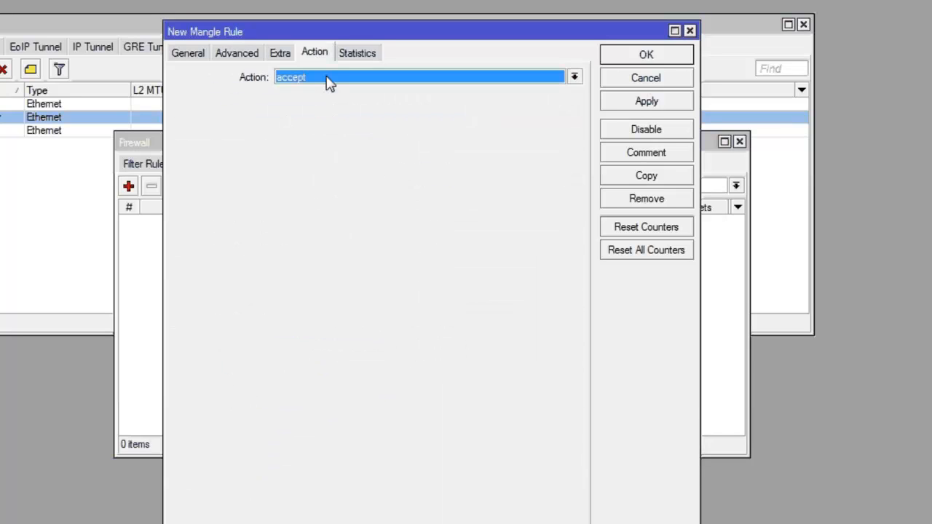
{"action": "left_click", "coordinate": [328, 79]}
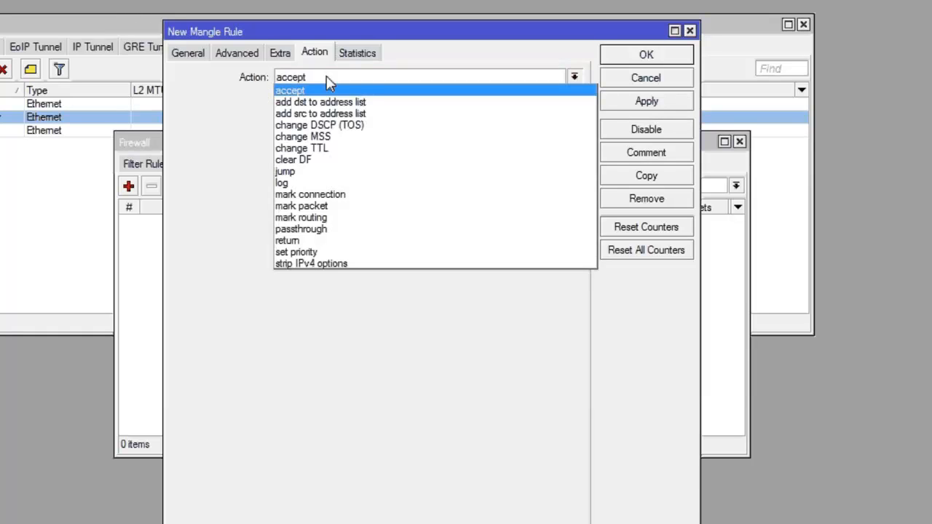
{"action": "left_click", "coordinate": [340, 206]}
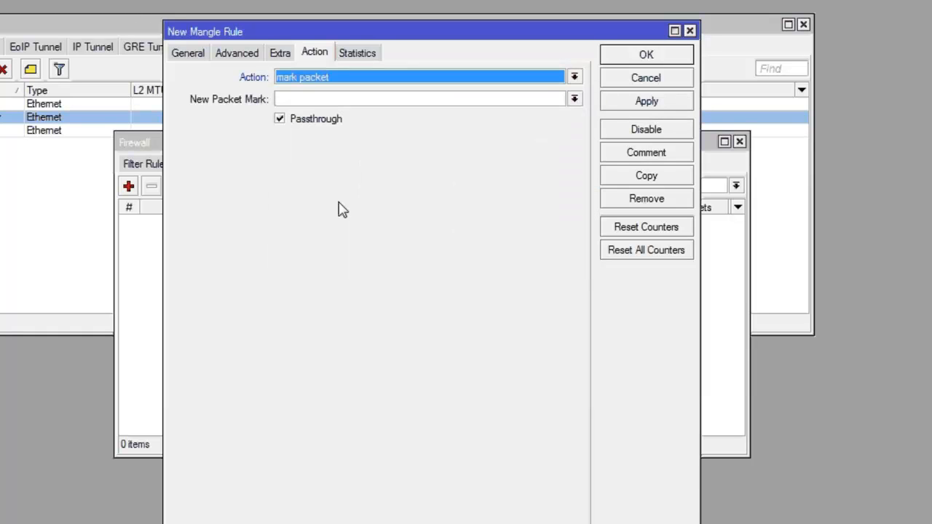
{"action": "left_click", "coordinate": [357, 99]}
{"action": "type", "text": "m"}
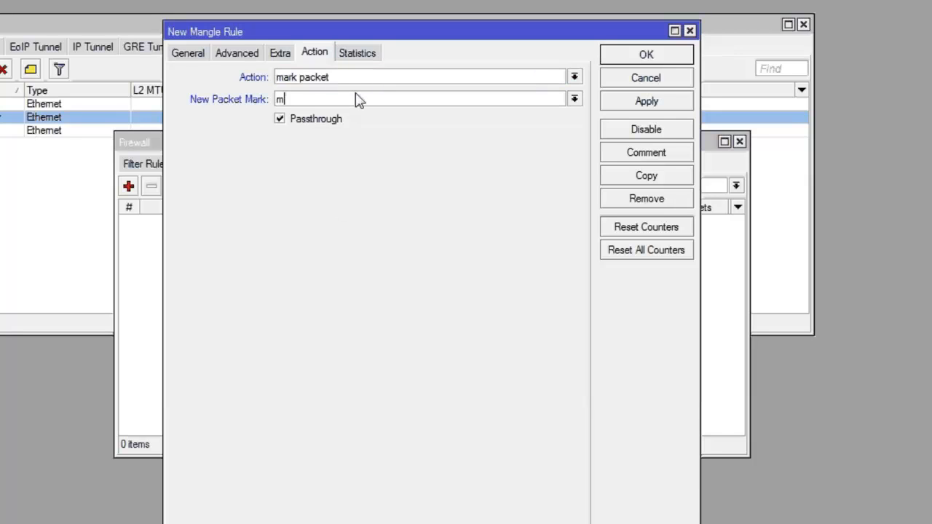
{"action": "type", "text": "ark-proxy"}
{"action": "left_click", "coordinate": [281, 124]}
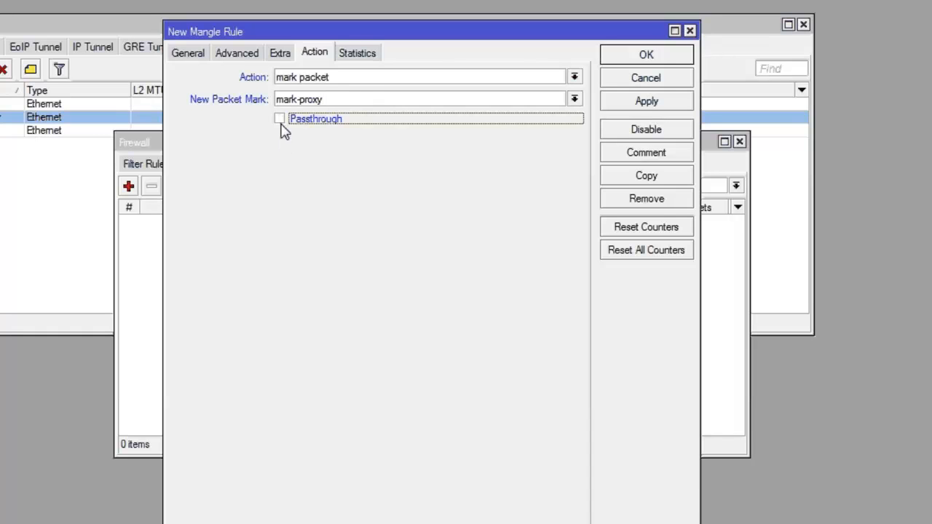
{"action": "left_click", "coordinate": [662, 63]}
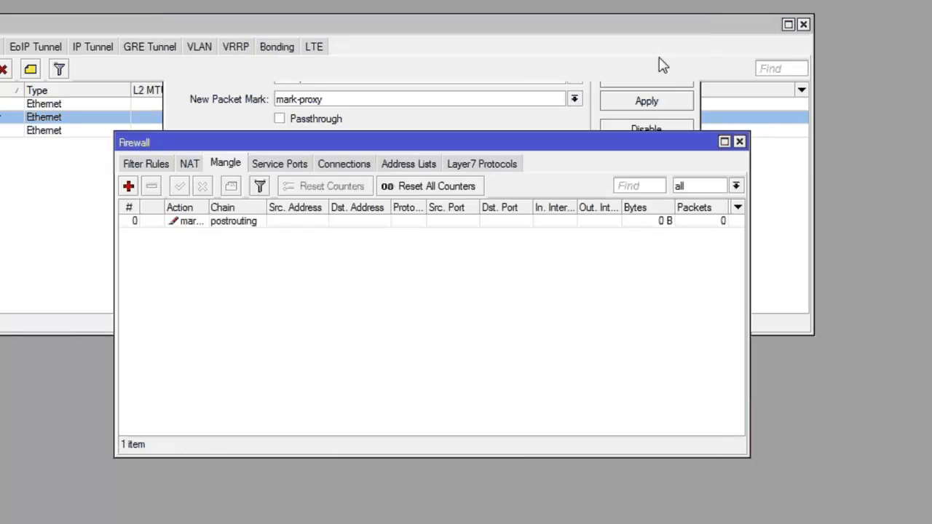
{"action": "left_click", "coordinate": [740, 143]}
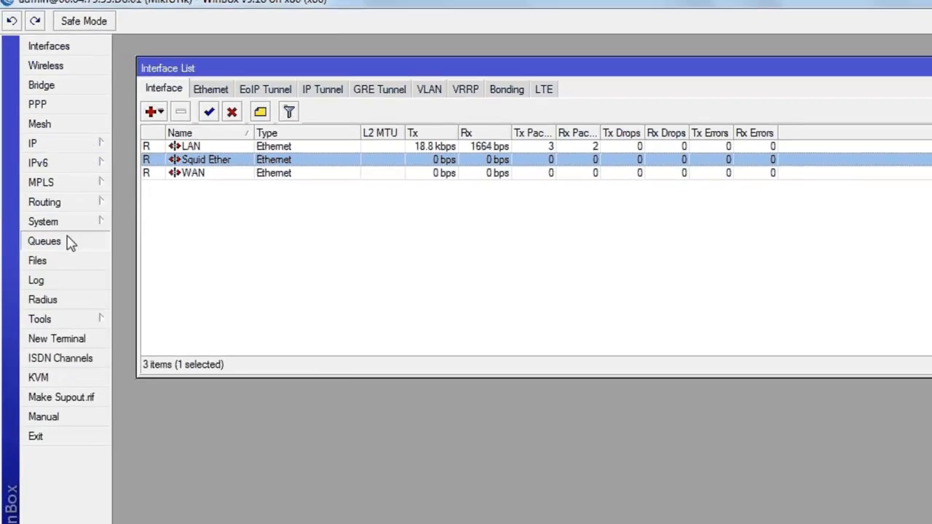
Step: Create a new queue tree entry named Proxy with global-out as its parent
{"action": "left_click", "coordinate": [69, 242]}
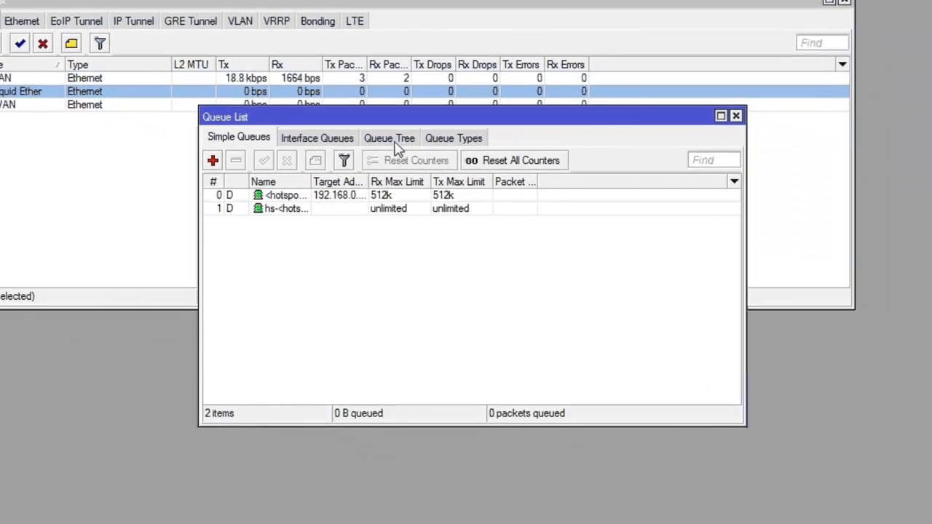
{"action": "left_click", "coordinate": [579, 206]}
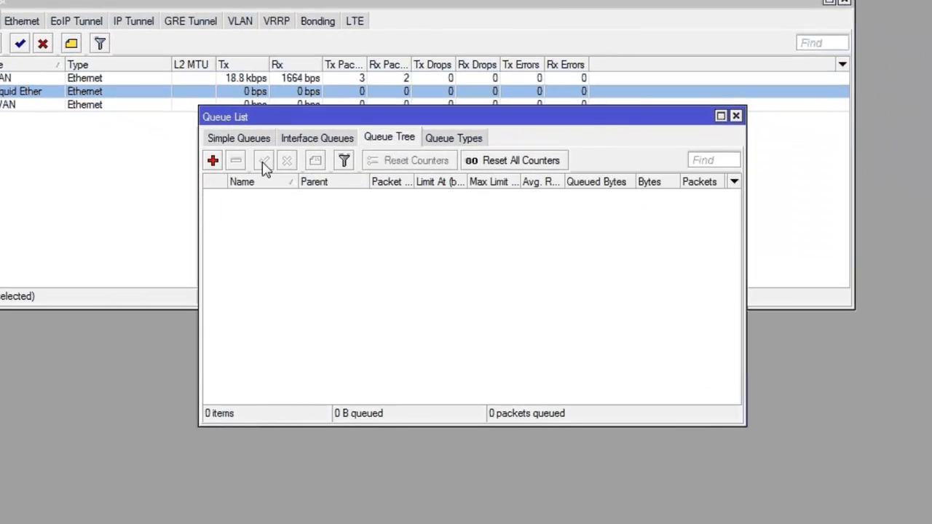
{"action": "left_click", "coordinate": [212, 161]}
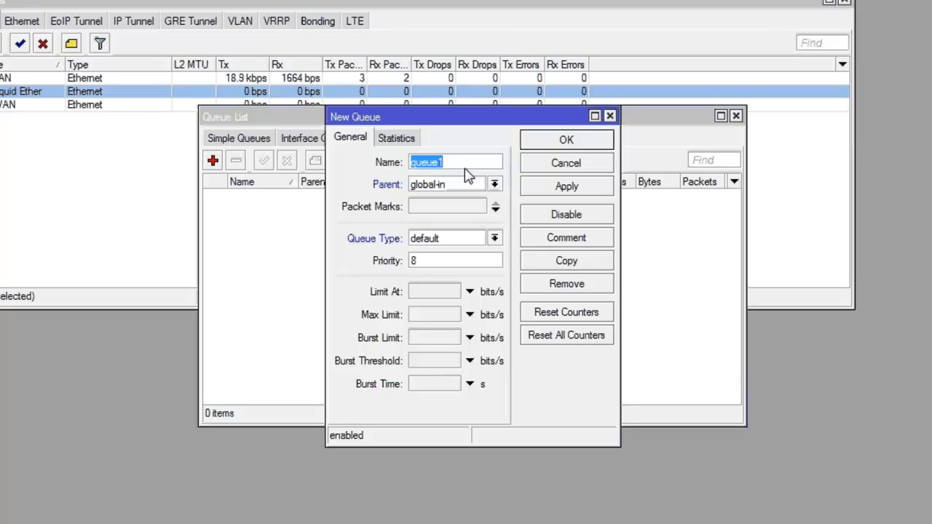
{"action": "type", "text": "P"}
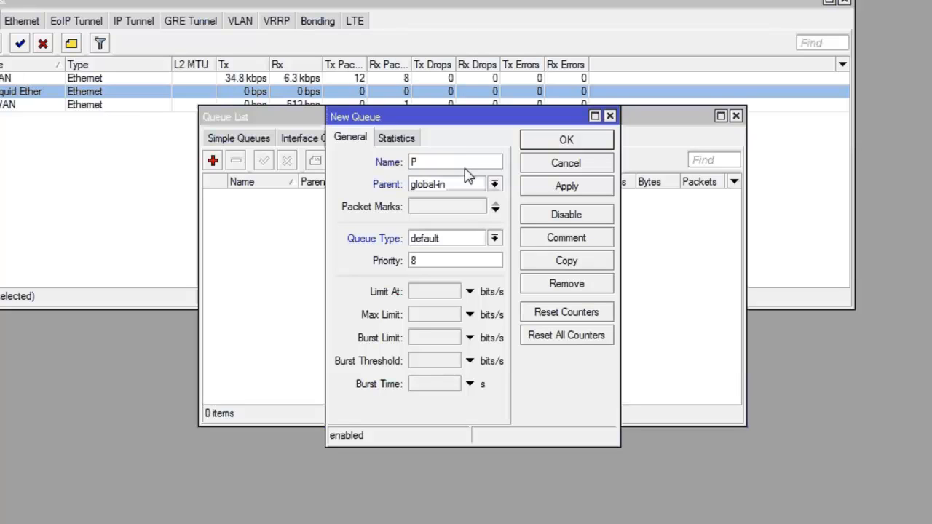
{"action": "type", "text": "roxy"}
{"action": "left_click", "coordinate": [495, 185]}
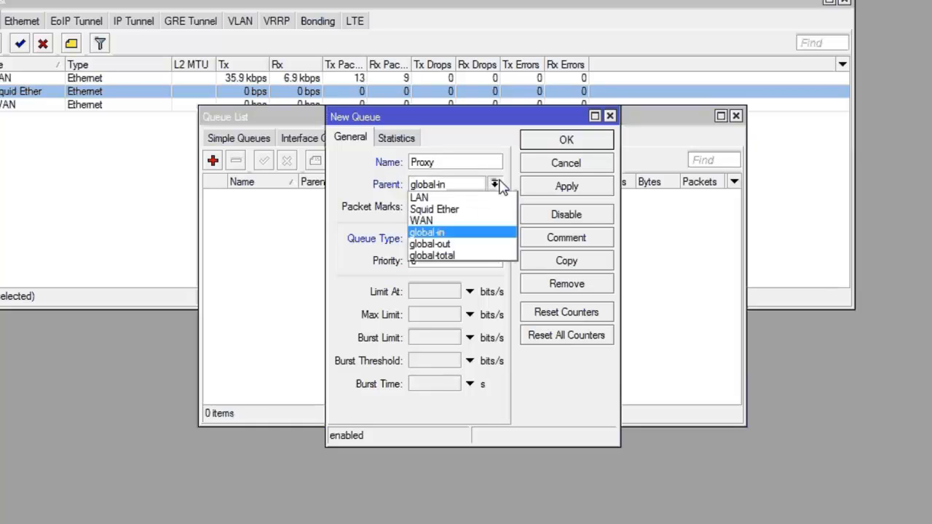
{"action": "left_click", "coordinate": [450, 245]}
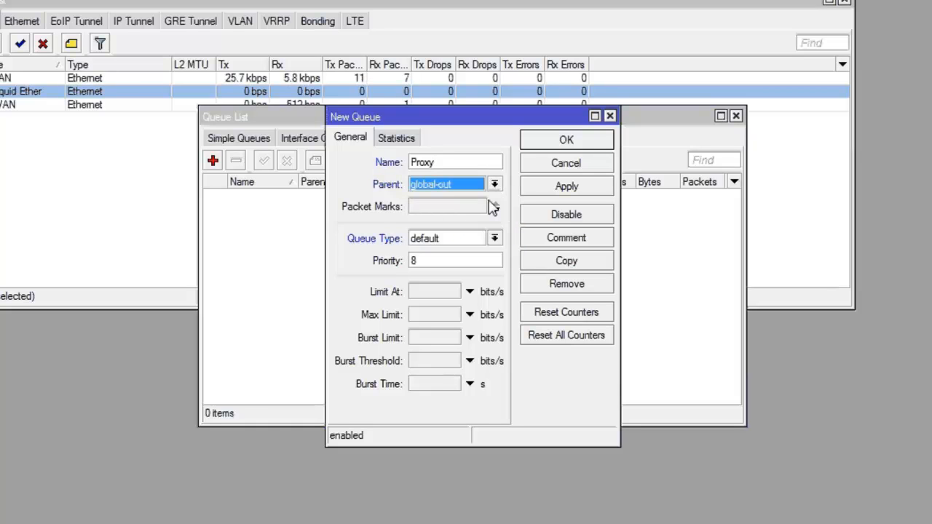
Step: Assign the mark-proxy packet mark to the Proxy queue, save it, and close the Queue List
{"action": "left_click", "coordinate": [495, 211]}
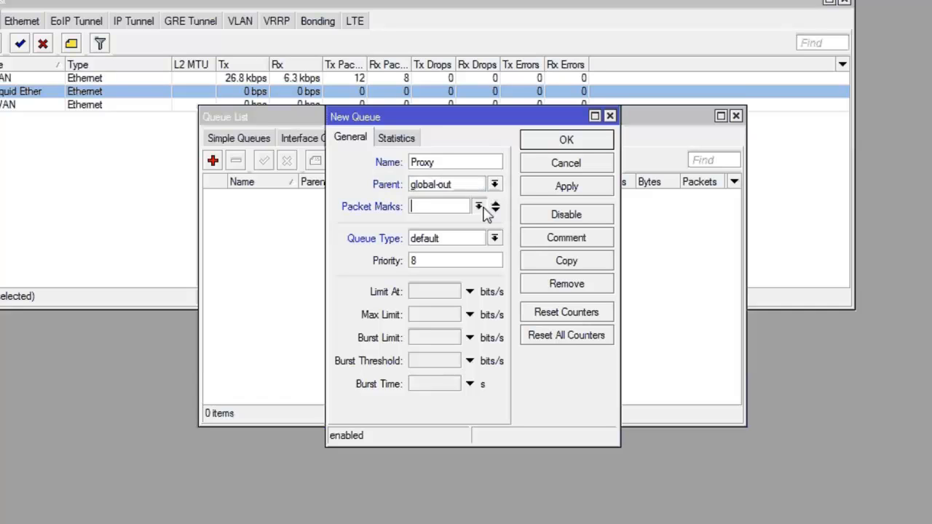
{"action": "left_click", "coordinate": [479, 206]}
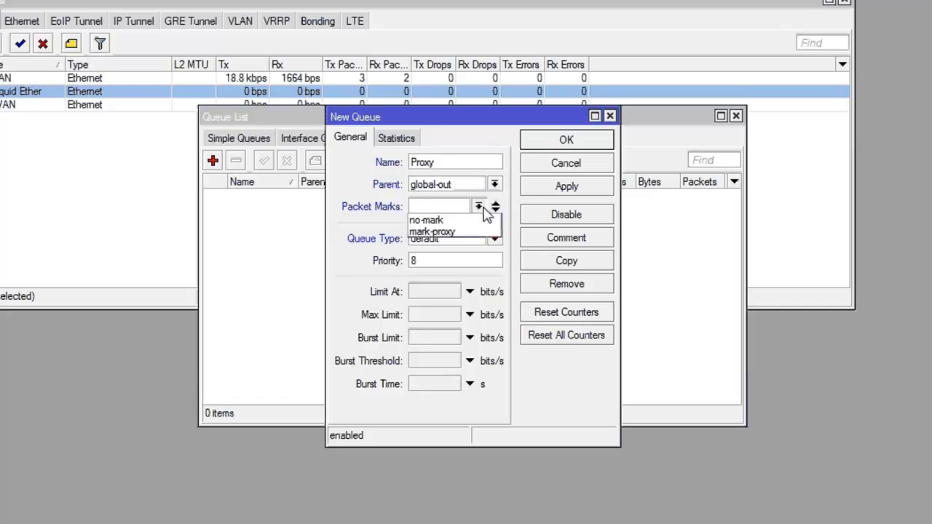
{"action": "left_click", "coordinate": [455, 232]}
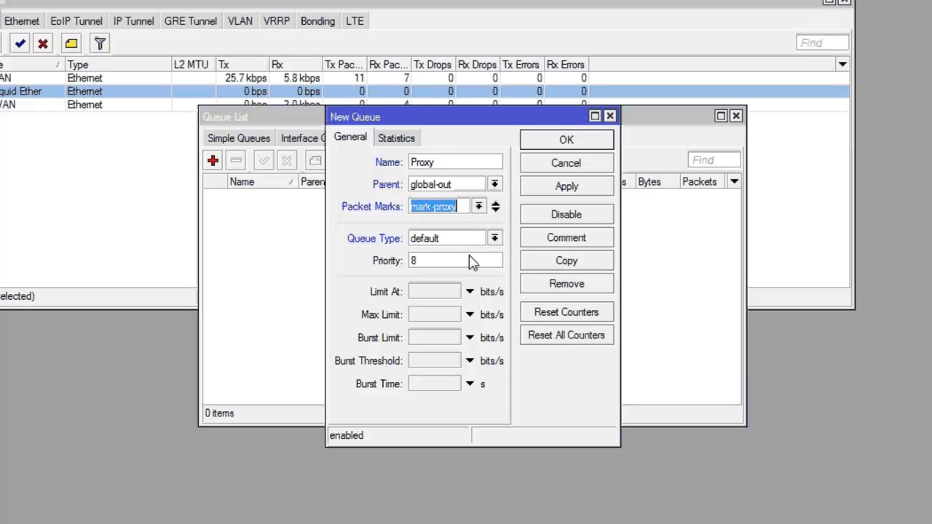
{"action": "left_click", "coordinate": [580, 139]}
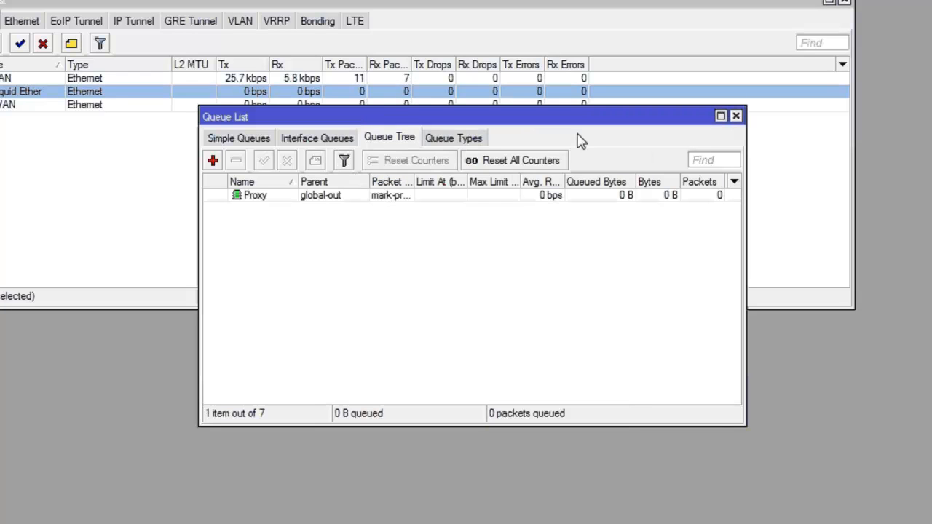
{"action": "left_click", "coordinate": [736, 116]}
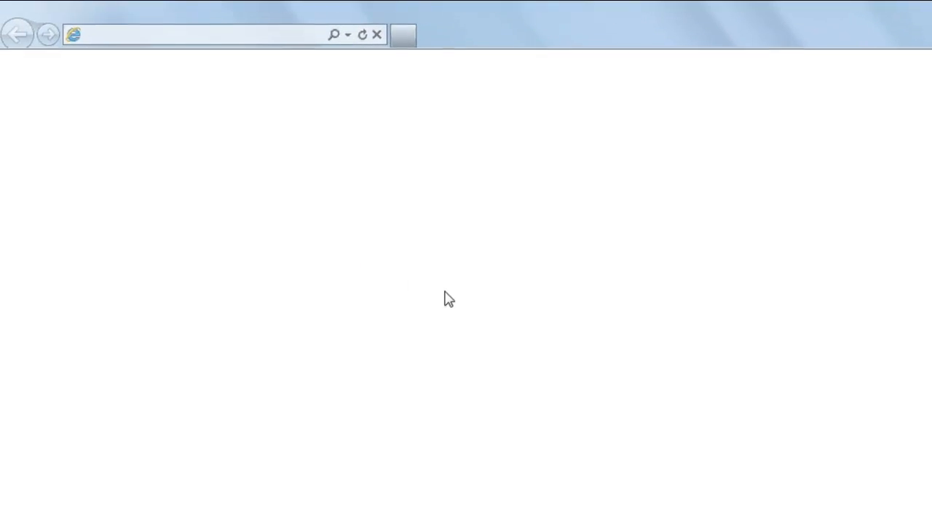
Step: Switch to Internet Explorer and open the previously watched Metacafe "Ho Karam Sarkar" video page to test its playback
{"action": "left_click", "coordinate": [291, 41]}
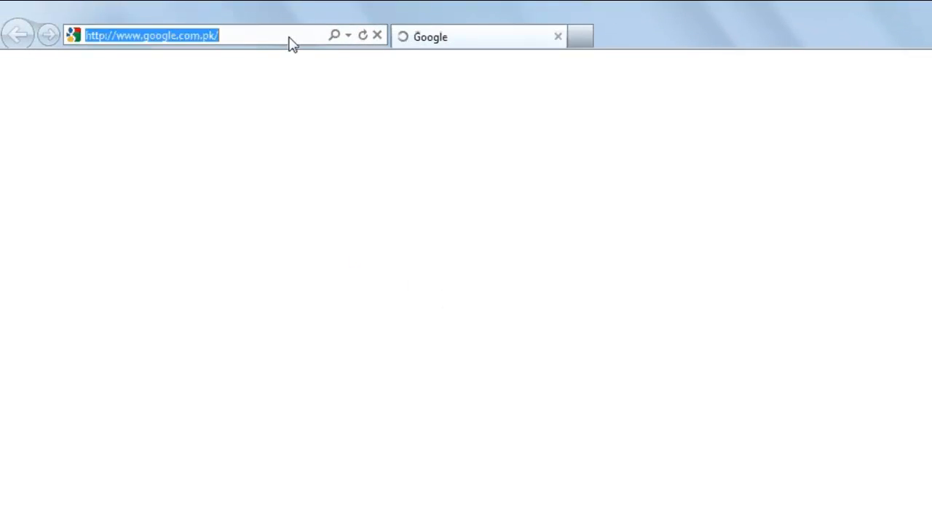
{"action": "type", "text": "metacafe.com/"}
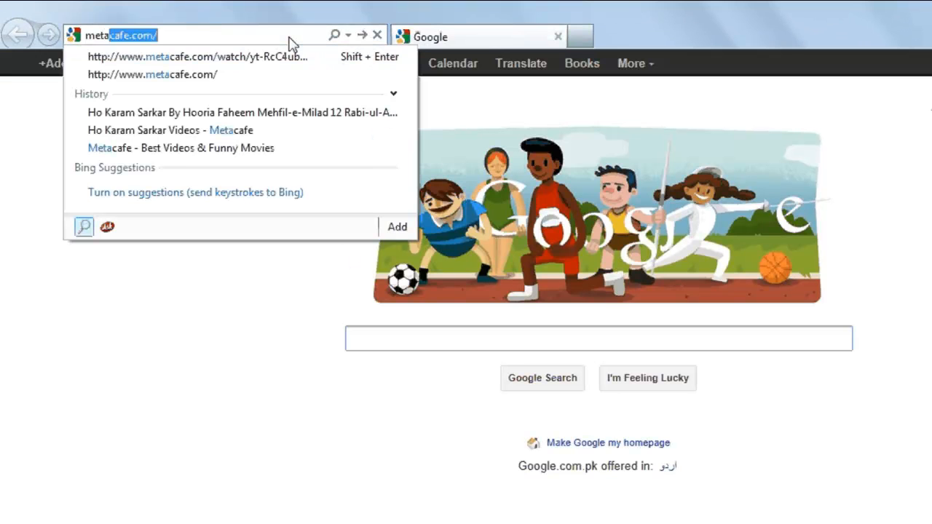
{"action": "key", "text": "Down"}
{"action": "key", "text": "Return"}
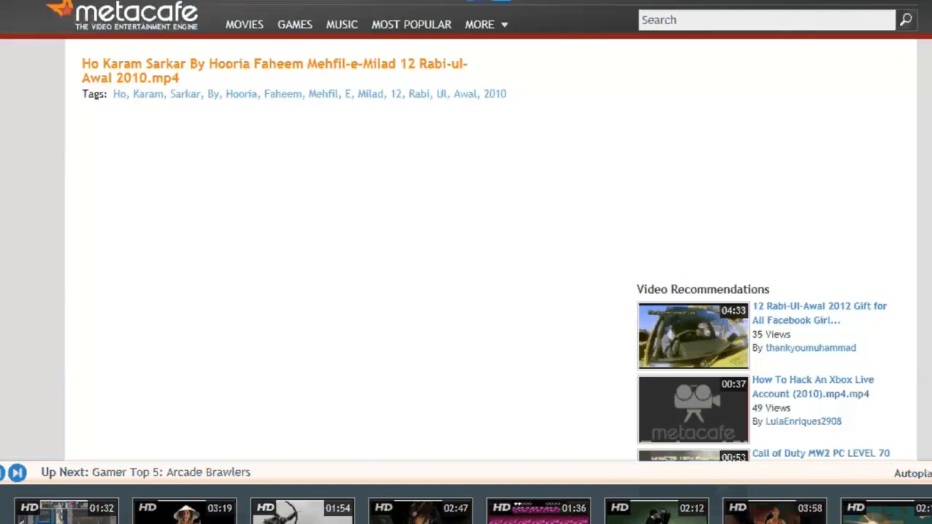
{"action": "scroll", "coordinate": [467, 218], "scroll_direction": "down", "scroll_amount": 2}
{"action": "scroll", "coordinate": [466, 219], "scroll_direction": "up", "scroll_amount": 1}
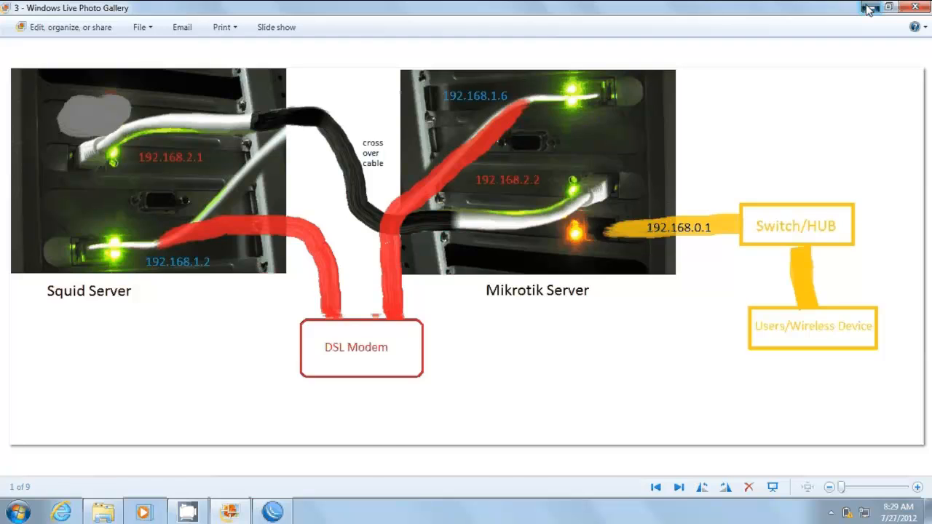
{"action": "left_click", "coordinate": [869, 8]}
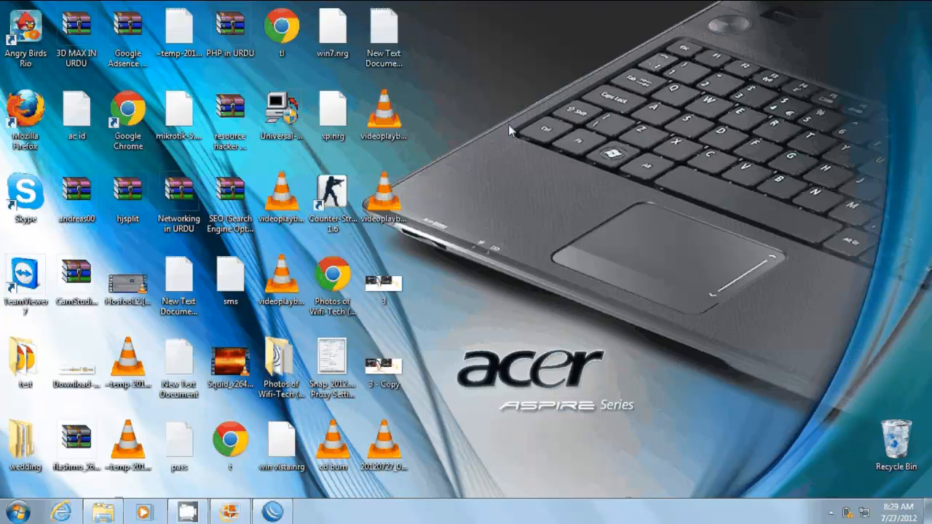
{"action": "left_click", "coordinate": [831, 511]}
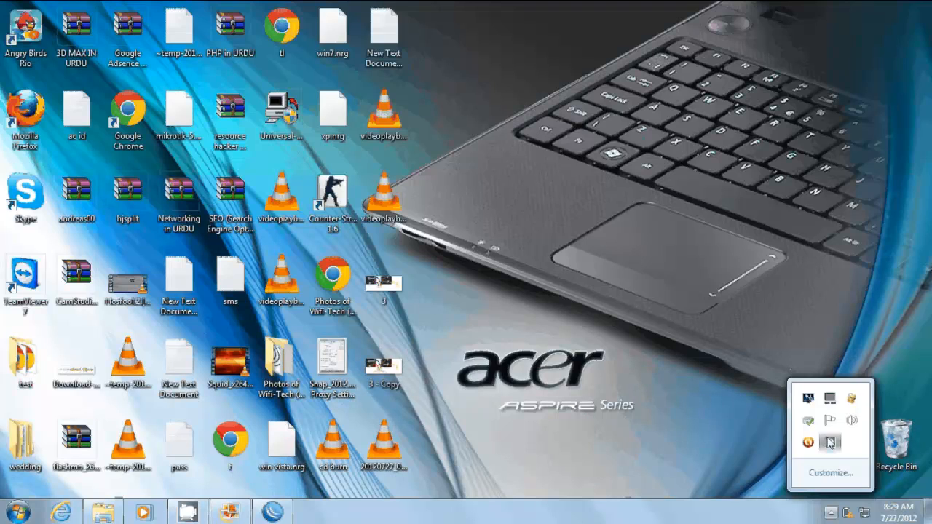